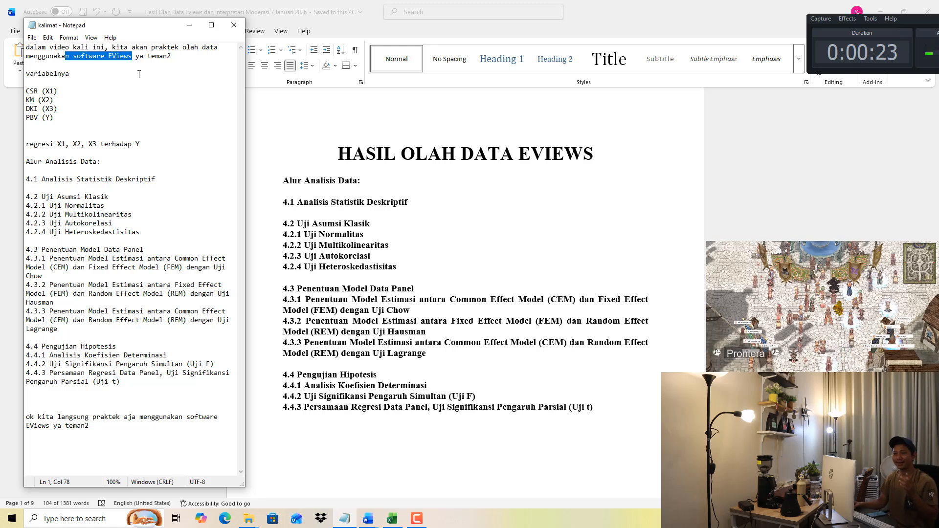
Review the variable list, the regression of X1, X2, X3 on Y and the start of the analysis outline in the notes.
{"action": "left_click", "coordinate": [90, 87]}
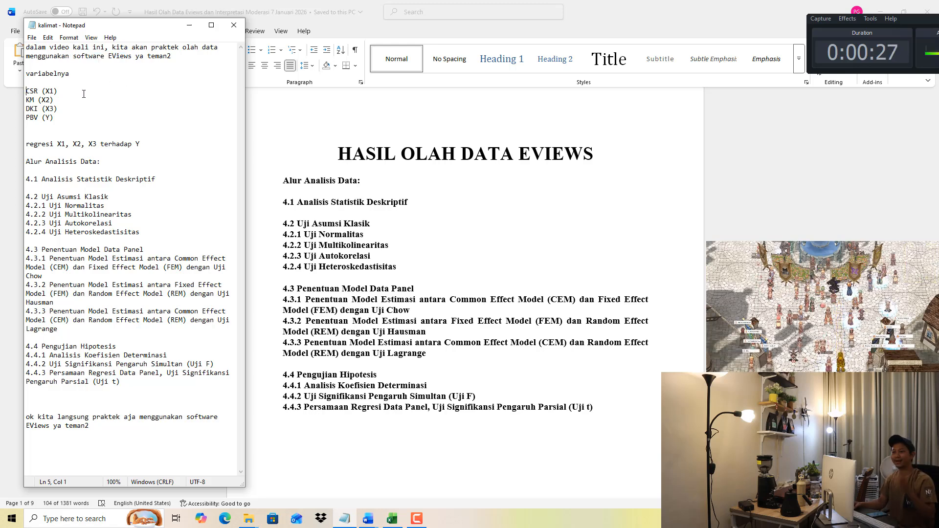
{"action": "left_click", "coordinate": [30, 92], "text": "shift"}
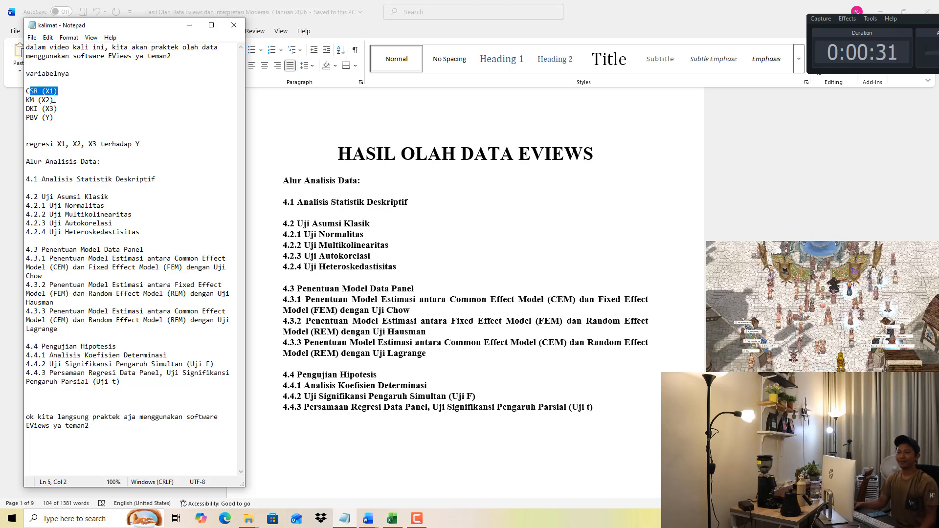
{"action": "left_click_drag", "start_coordinate": [54, 99], "coordinate": [33, 98]}
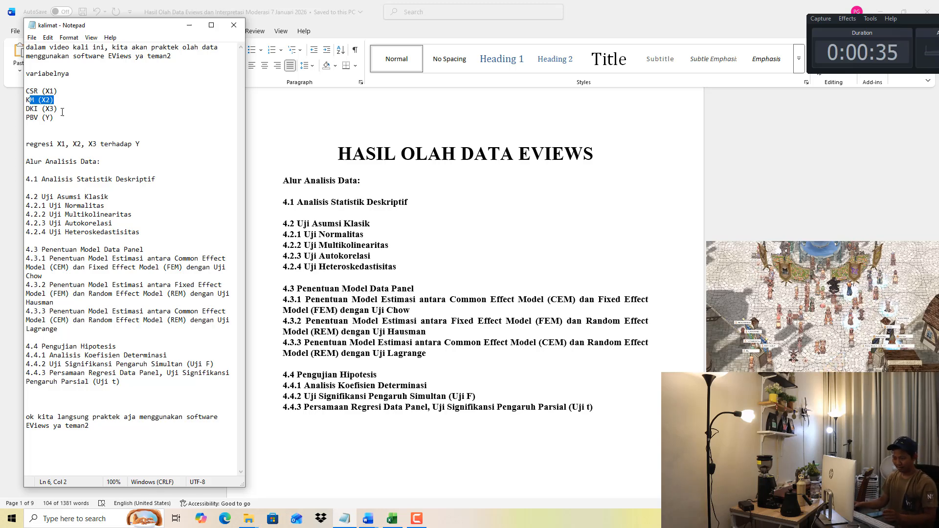
{"action": "left_click_drag", "start_coordinate": [59, 108], "coordinate": [26, 108]}
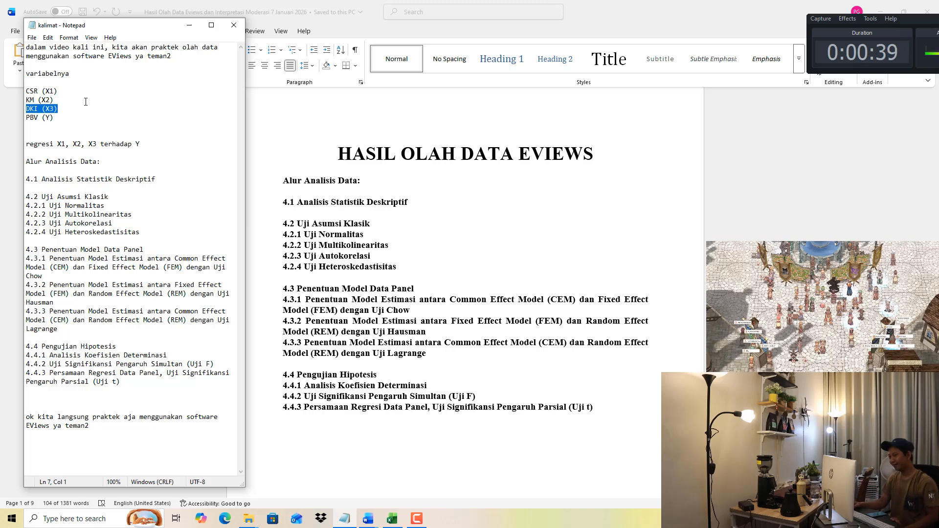
{"action": "left_click_drag", "start_coordinate": [55, 118], "coordinate": [42, 118]}
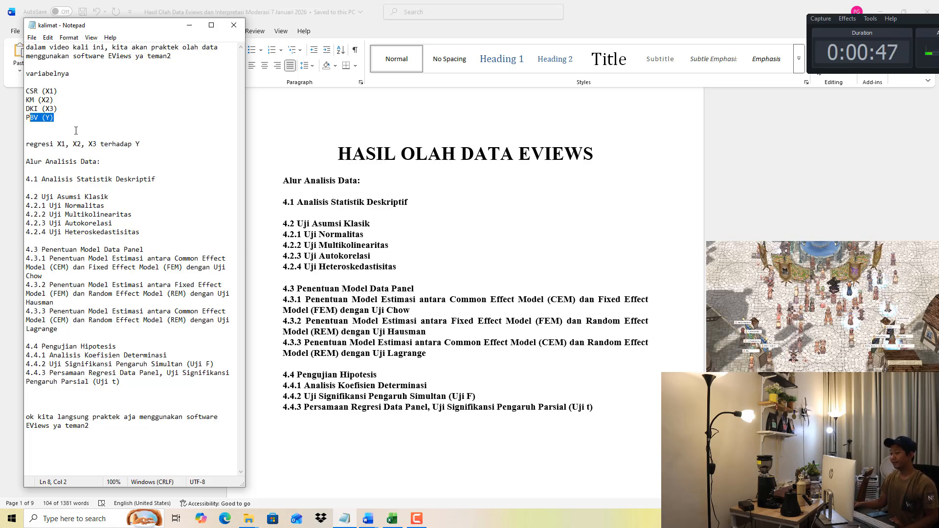
{"action": "left_click_drag", "start_coordinate": [57, 144], "coordinate": [135, 141]}
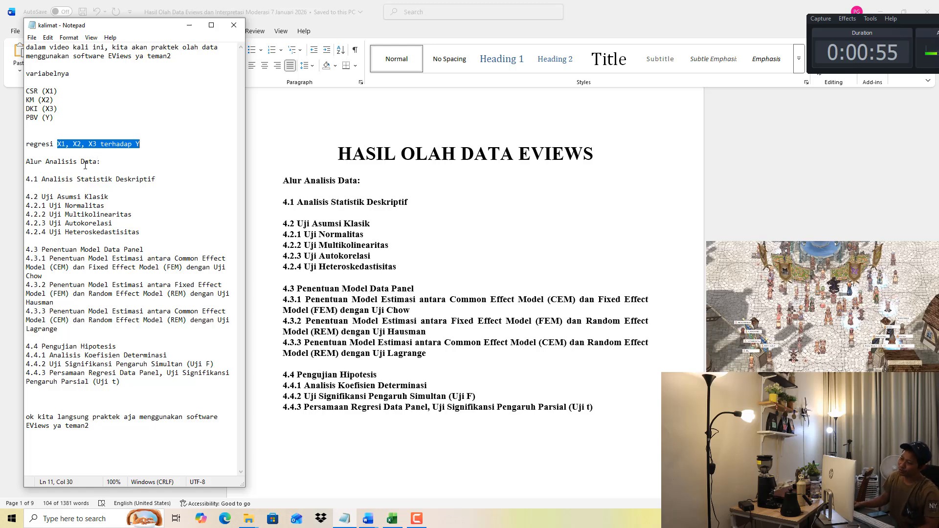
{"action": "left_click_drag", "start_coordinate": [81, 162], "coordinate": [157, 182]}
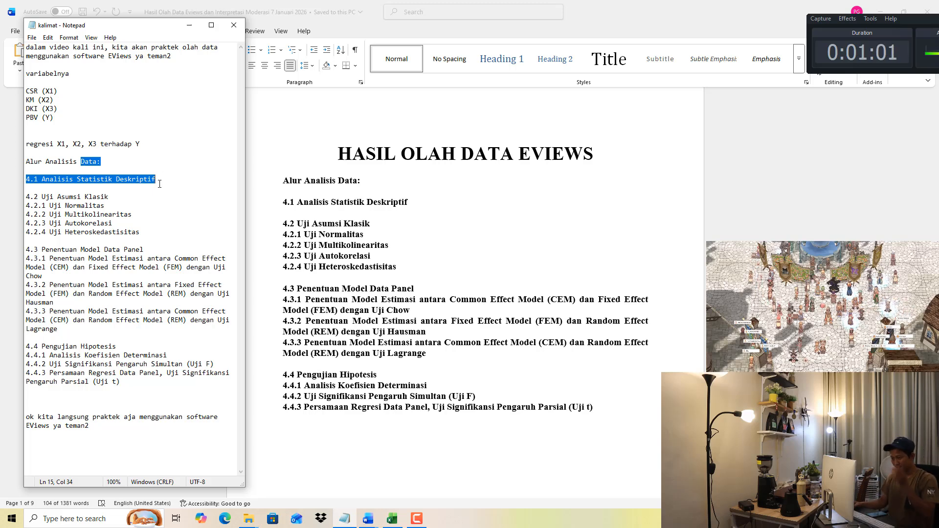
{"action": "left_click", "coordinate": [160, 185]}
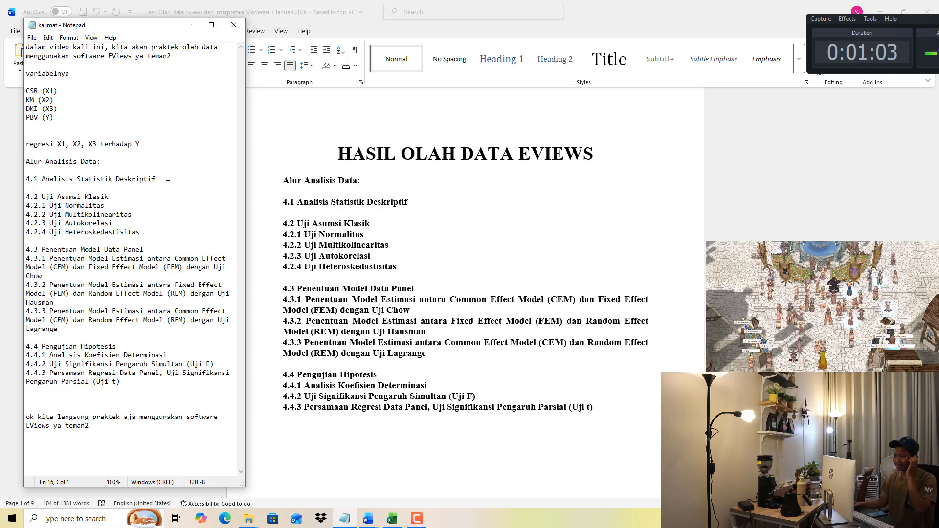
Delete the "4.1 Analisis Statistik Deskriptif" line from the analysis outline in the kalimat notes.
{"action": "left_click_drag", "start_coordinate": [156, 179], "coordinate": [9, 180]}
{"action": "key", "text": "BackSpace"}
{"action": "key", "text": "Delete"}
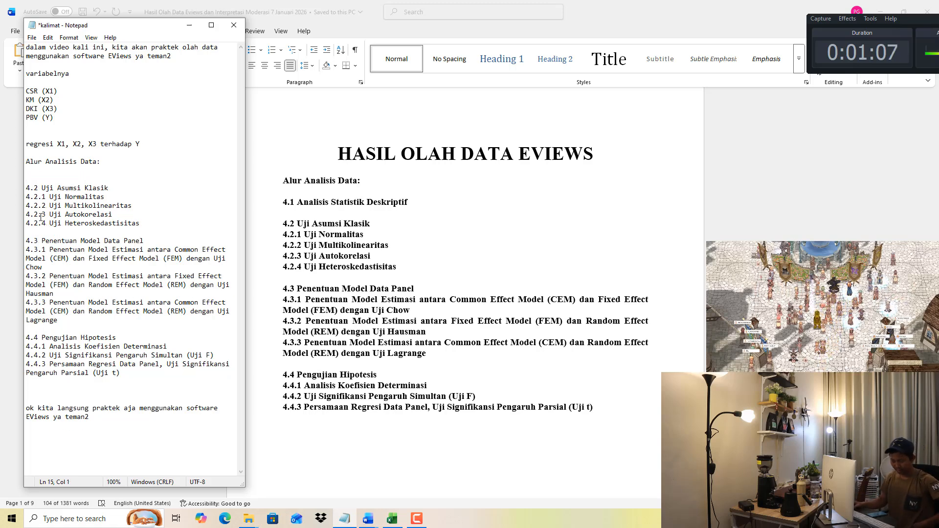
{"action": "left_click_drag", "start_coordinate": [122, 188], "coordinate": [97, 215]}
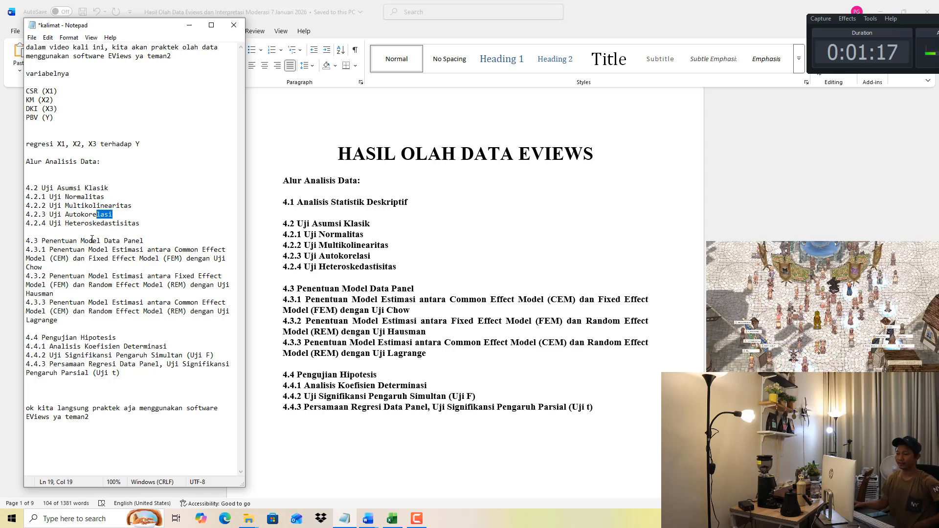
Skim the EViews results document in Word and switch to the Data Proses Rapi workbook in Excel.
{"action": "key", "text": "alt+Tab"}
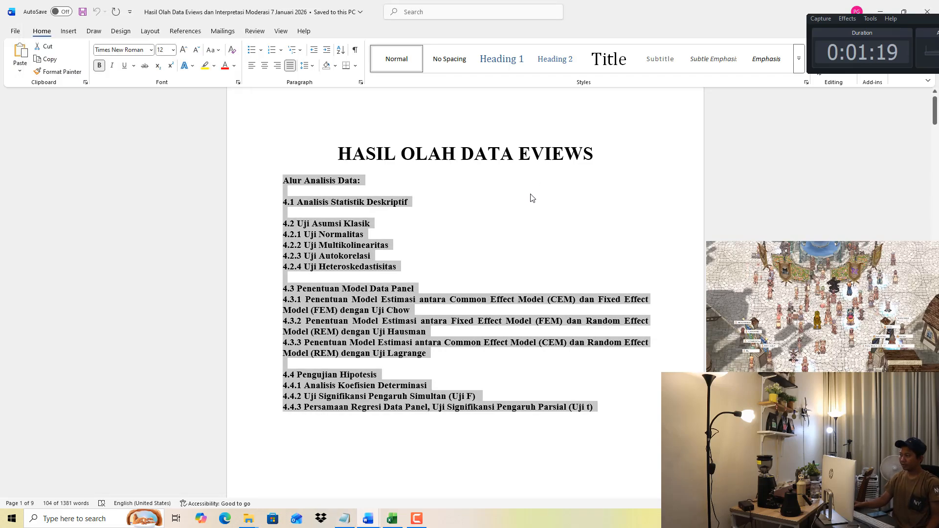
{"action": "scroll", "coordinate": [528, 195], "scroll_direction": "down", "scroll_amount": 10}
{"action": "scroll", "coordinate": [937, 202], "scroll_direction": "down", "scroll_amount": 2}
{"action": "left_click_drag", "start_coordinate": [934, 154], "coordinate": [933, 207]}
{"action": "left_click", "coordinate": [392, 518]}
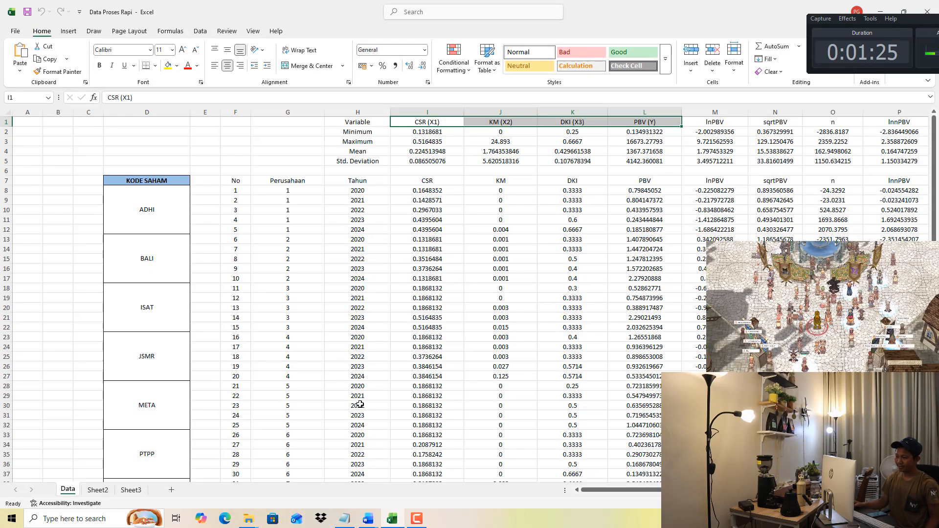
Examine the data table's headers, stock codes and company numbers down to the last company's rows.
{"action": "left_click", "coordinate": [334, 257]}
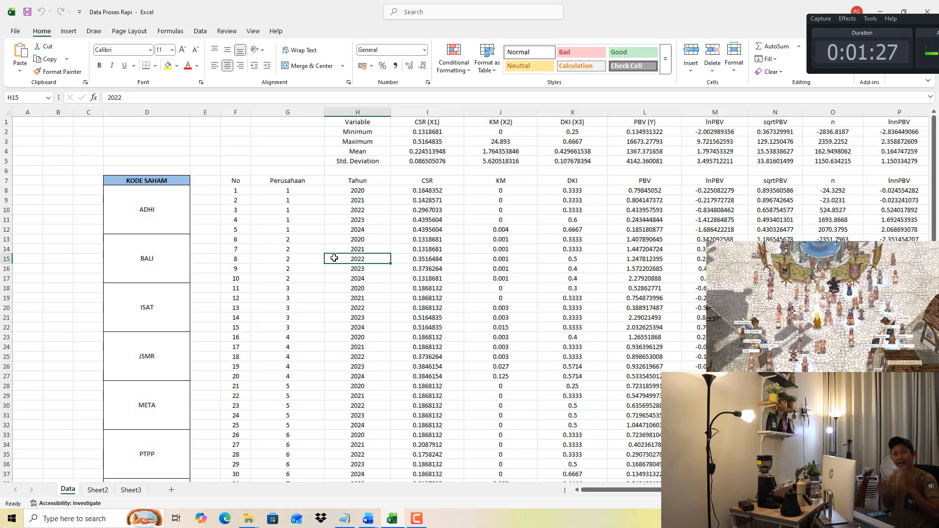
{"action": "left_click", "coordinate": [526, 184]}
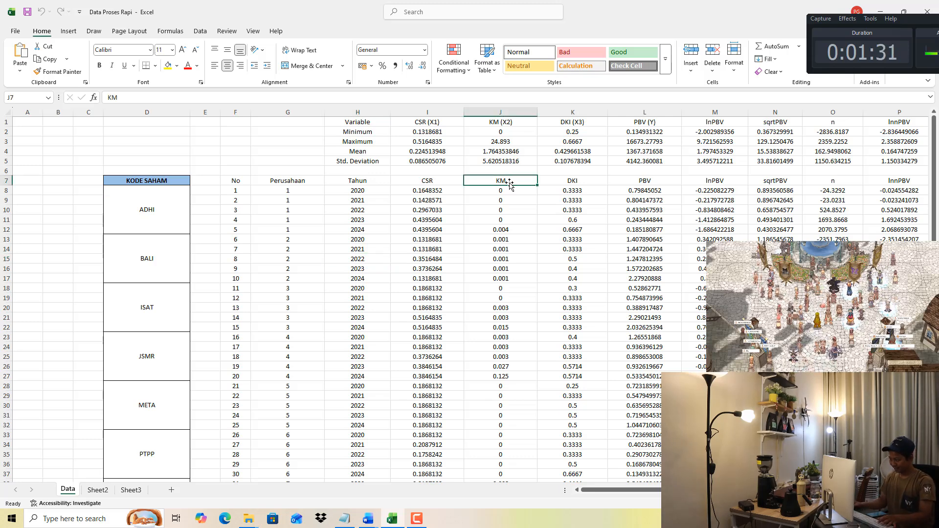
{"action": "left_click", "coordinate": [167, 210]}
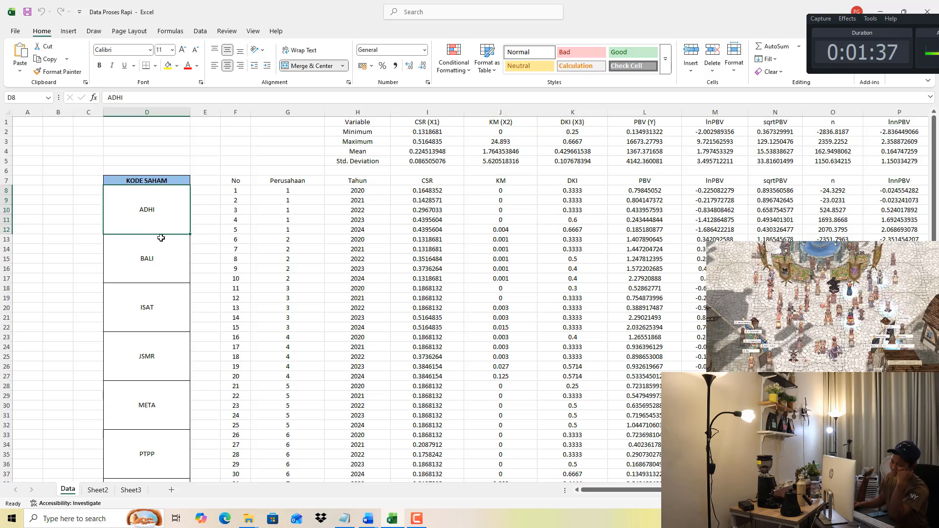
{"action": "scroll", "coordinate": [159, 239], "scroll_direction": "down", "scroll_amount": 5}
{"action": "scroll", "coordinate": [161, 252], "scroll_direction": "down", "scroll_amount": 11}
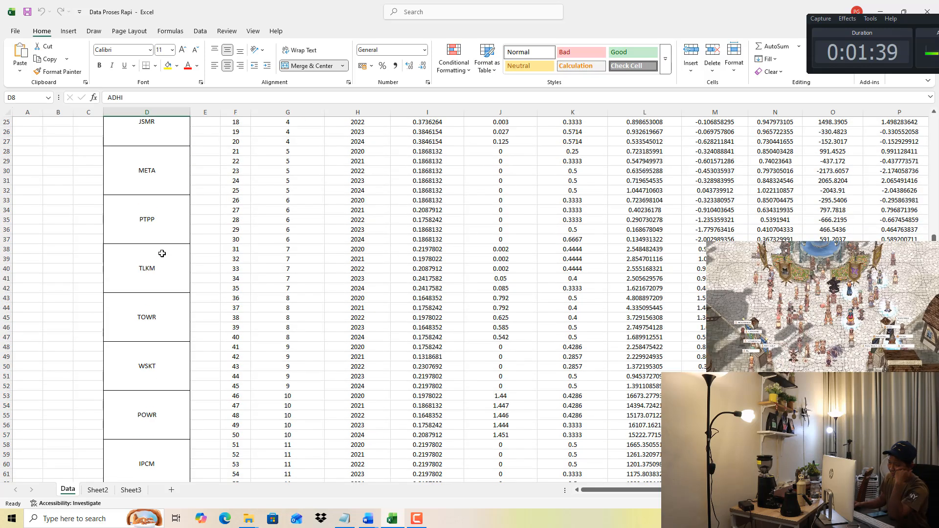
{"action": "left_click_drag", "start_coordinate": [299, 345], "coordinate": [312, 295]}
{"action": "left_click", "coordinate": [304, 326]}
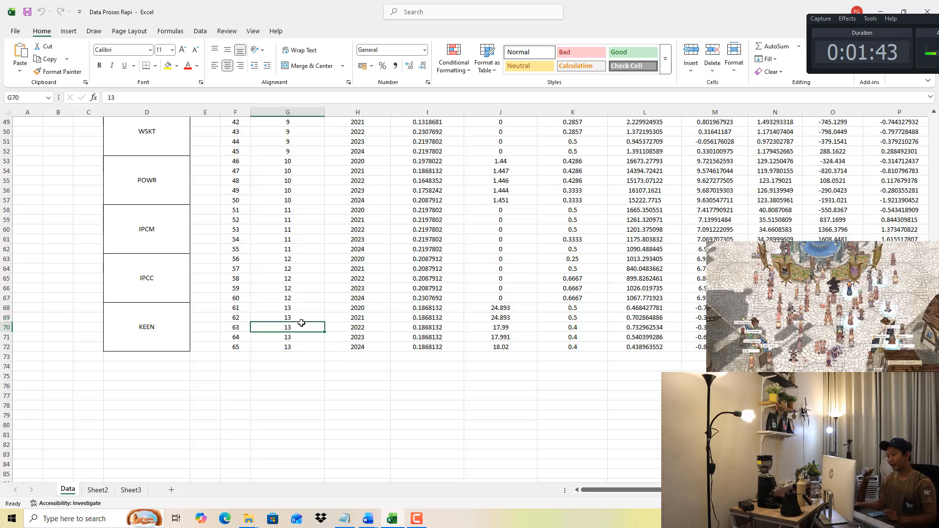
{"action": "scroll", "coordinate": [303, 293], "scroll_direction": "up", "scroll_amount": 16}
Compare the stock codes ADHI, BALI, ISAT and the last one, KEEN, with their row and company numbers.
{"action": "left_click_drag", "start_coordinate": [170, 222], "coordinate": [294, 229]}
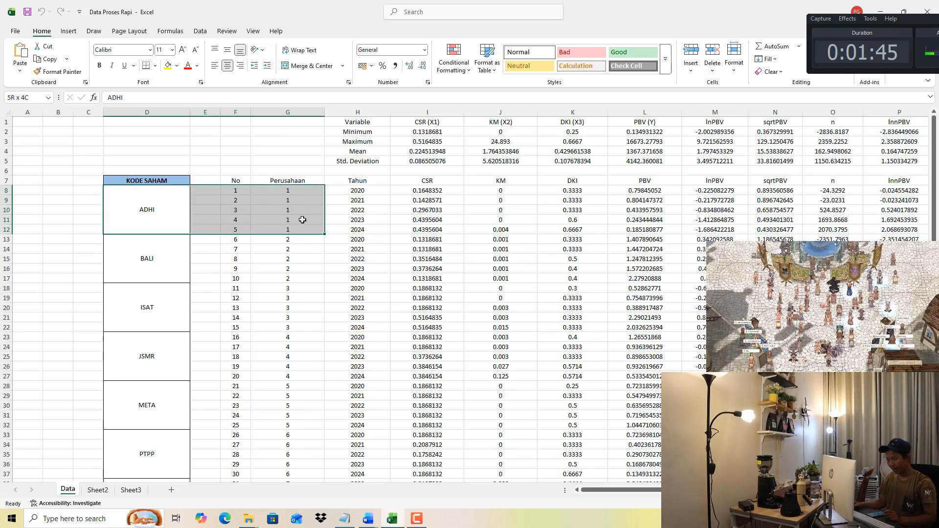
{"action": "left_click", "coordinate": [149, 265]}
{"action": "left_click_drag", "start_coordinate": [148, 265], "coordinate": [288, 264]}
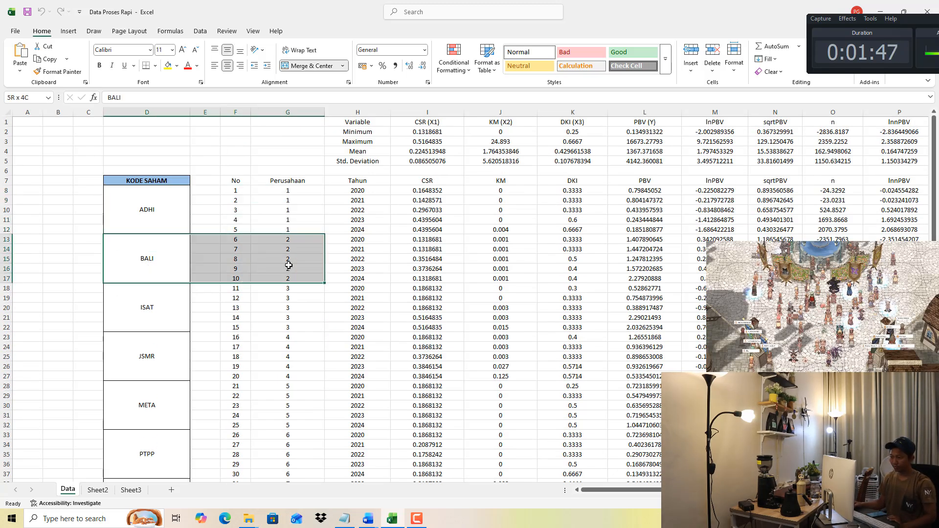
{"action": "left_click_drag", "start_coordinate": [157, 306], "coordinate": [303, 304]}
{"action": "scroll", "coordinate": [257, 320], "scroll_direction": "down", "scroll_amount": 3}
{"action": "scroll", "coordinate": [258, 319], "scroll_direction": "down", "scroll_amount": 11}
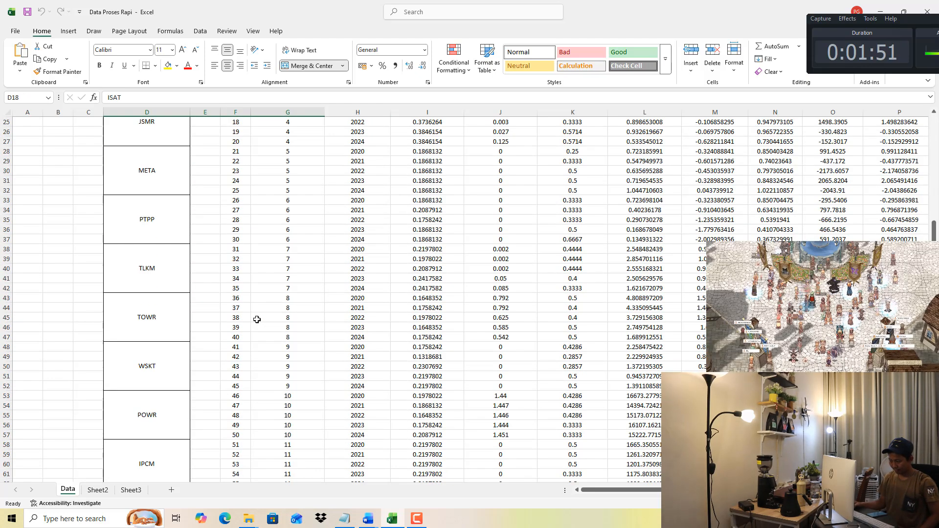
{"action": "left_click_drag", "start_coordinate": [147, 385], "coordinate": [308, 381]}
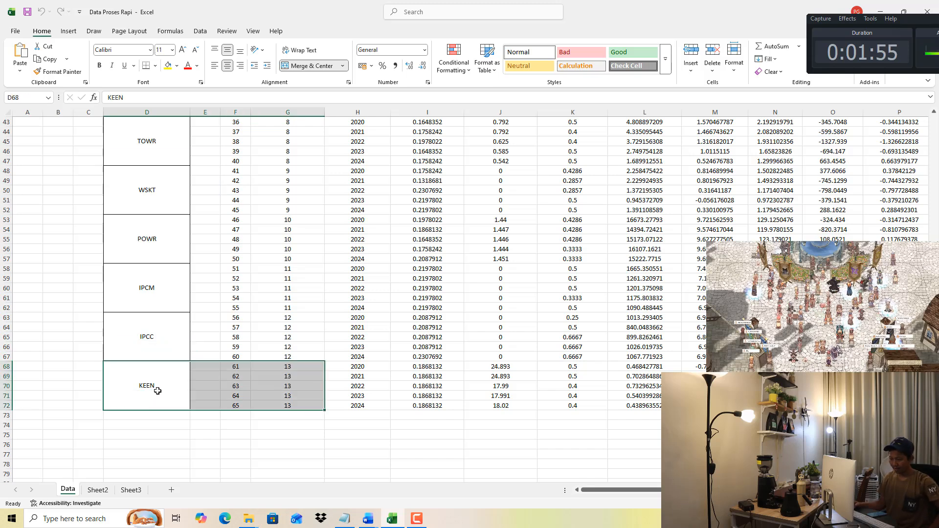
{"action": "left_click", "coordinate": [307, 381]}
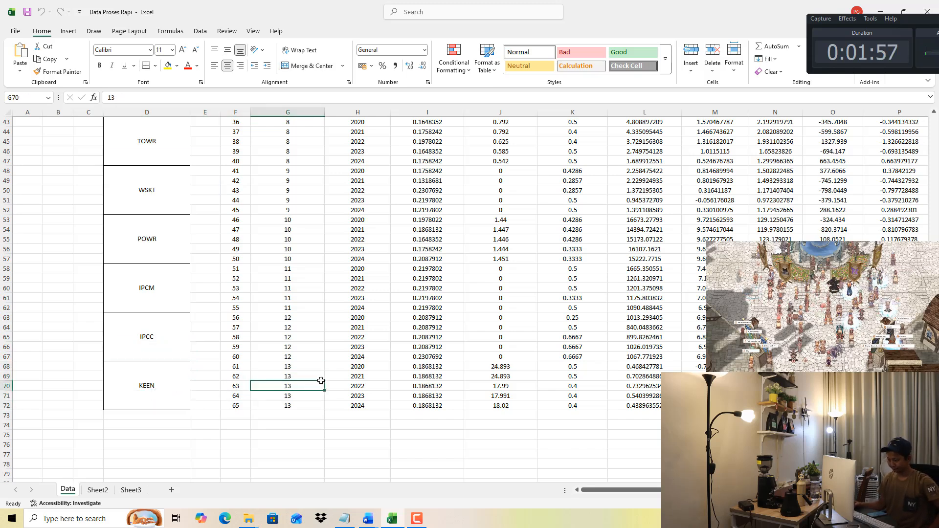
{"action": "scroll", "coordinate": [331, 359], "scroll_direction": "up", "scroll_amount": 5}
{"action": "scroll", "coordinate": [331, 359], "scroll_direction": "up", "scroll_amount": 9}
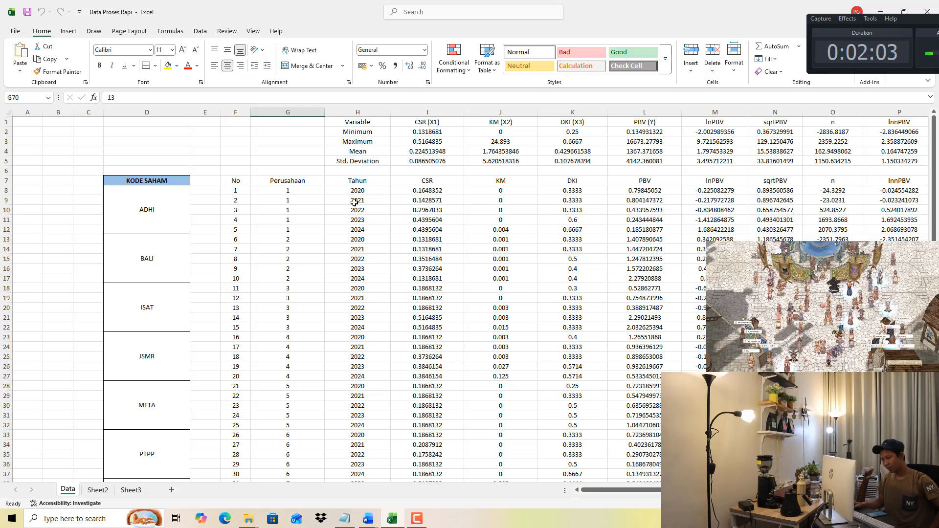
Check the Tahun entries from 2020 to 2024 for the first company, ADHI, one year at a time.
{"action": "left_click_drag", "start_coordinate": [368, 190], "coordinate": [369, 226]}
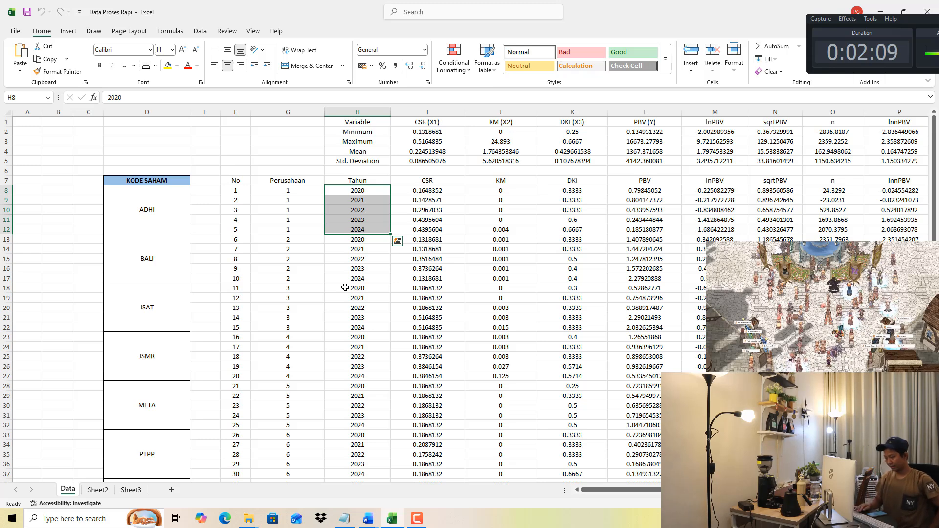
{"action": "key", "text": "Up"}
{"action": "key", "text": "Down"}
{"action": "key", "text": "Down"}
{"action": "key", "text": "Down"}
{"action": "key", "text": "Down"}
{"action": "key", "text": "Down"}
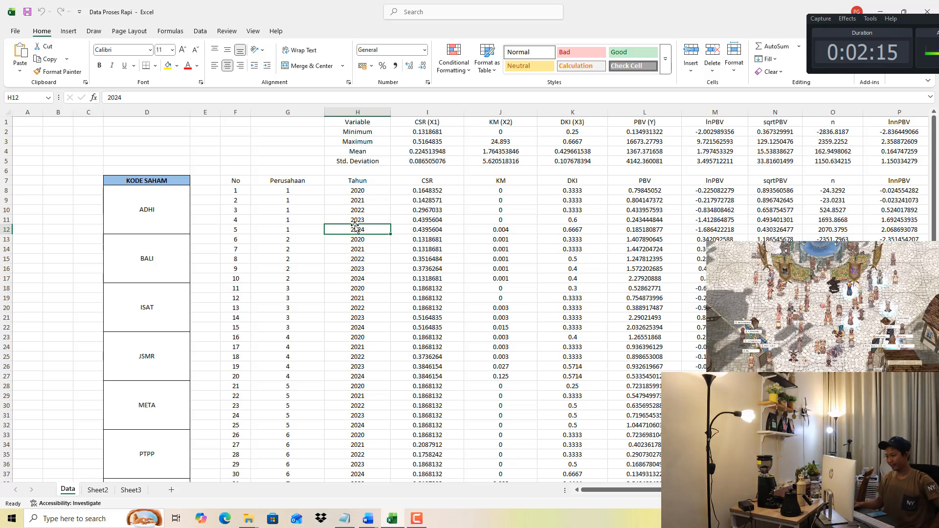
{"action": "left_click", "coordinate": [452, 233]}
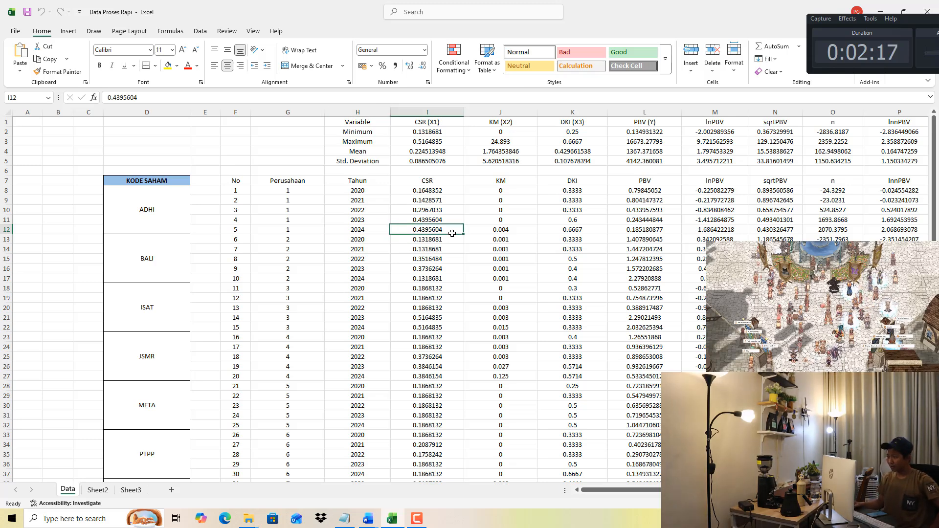
Examine the CSR, KM, DKI and PBV data columns one after another.
{"action": "left_click_drag", "start_coordinate": [451, 181], "coordinate": [425, 335]}
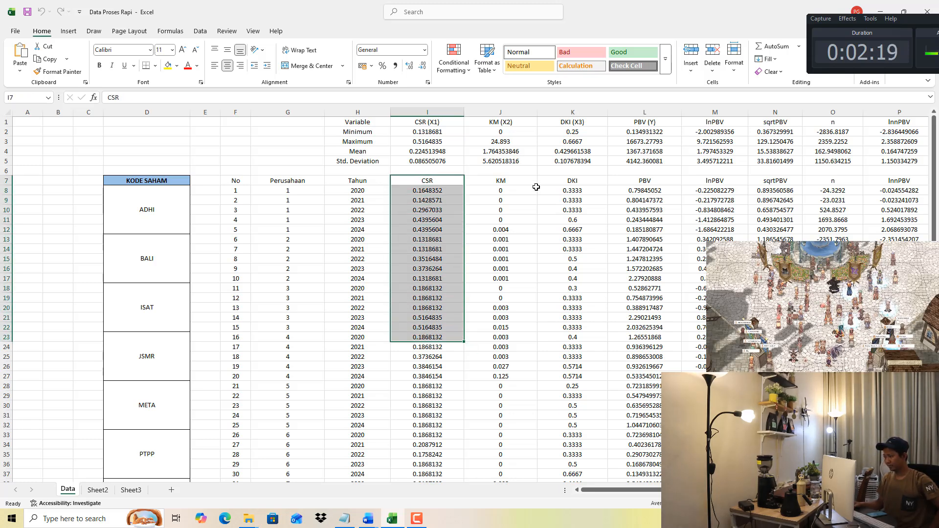
{"action": "left_click_drag", "start_coordinate": [511, 179], "coordinate": [511, 318]}
{"action": "left_click_drag", "start_coordinate": [582, 181], "coordinate": [577, 288]}
{"action": "left_click_drag", "start_coordinate": [647, 178], "coordinate": [641, 290]}
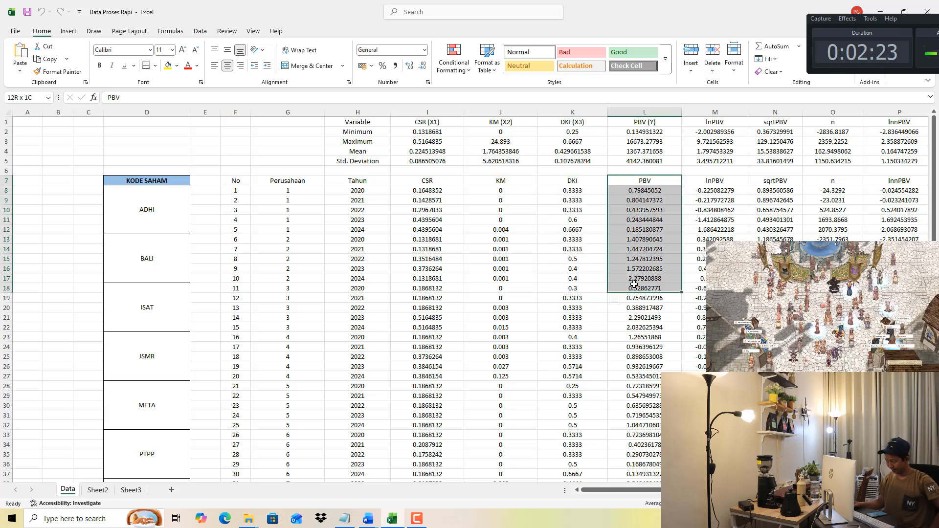
Inspect the formula behind the first lnPBV value in M8 and review the transformed values below it.
{"action": "left_click_drag", "start_coordinate": [614, 491], "coordinate": [664, 493]}
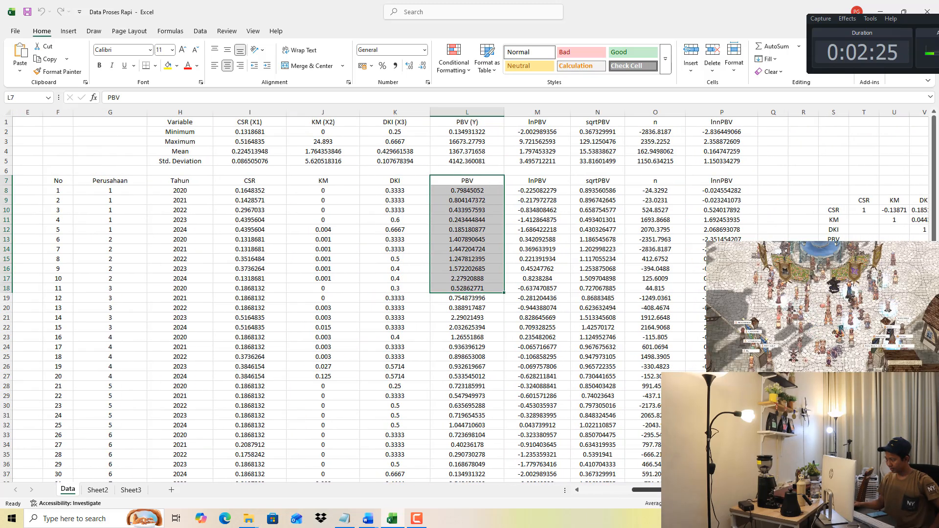
{"action": "left_click_drag", "start_coordinate": [539, 181], "coordinate": [536, 246]}
{"action": "left_click", "coordinate": [546, 190]}
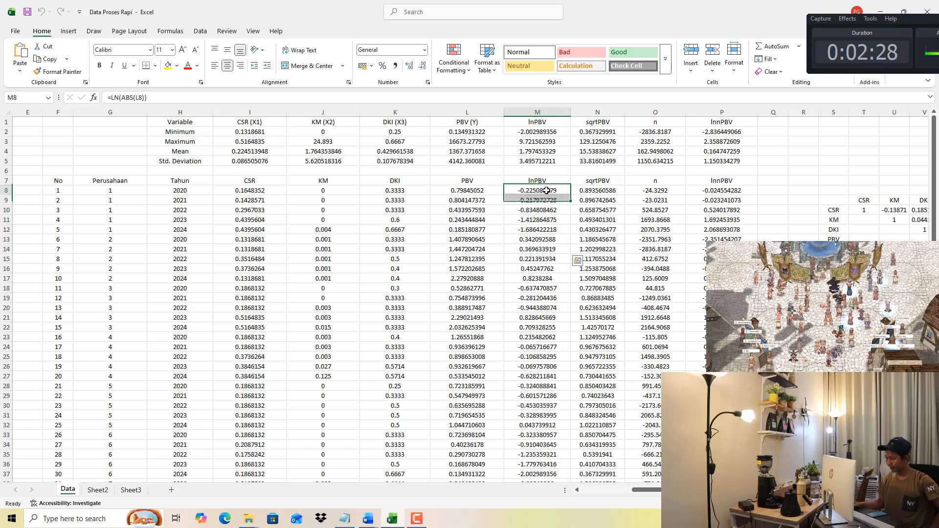
{"action": "left_click", "coordinate": [517, 97]}
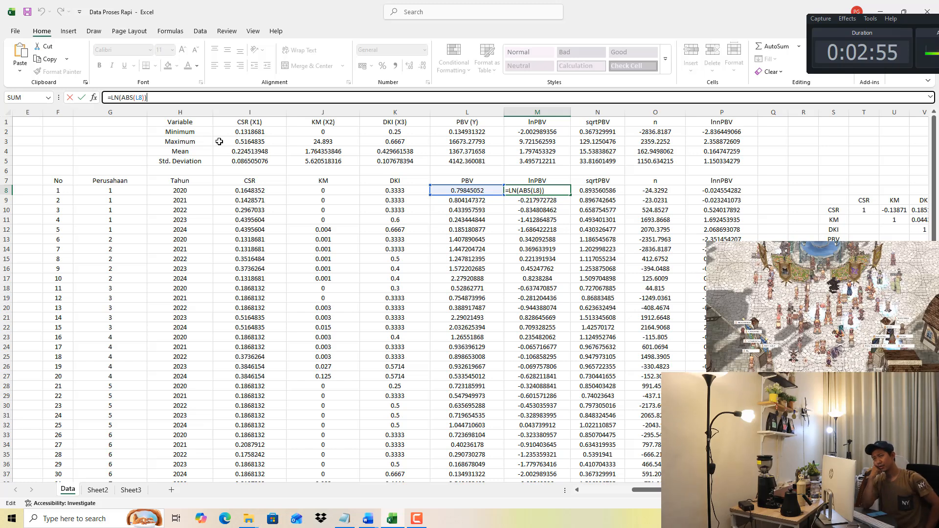
{"action": "key", "text": "Return"}
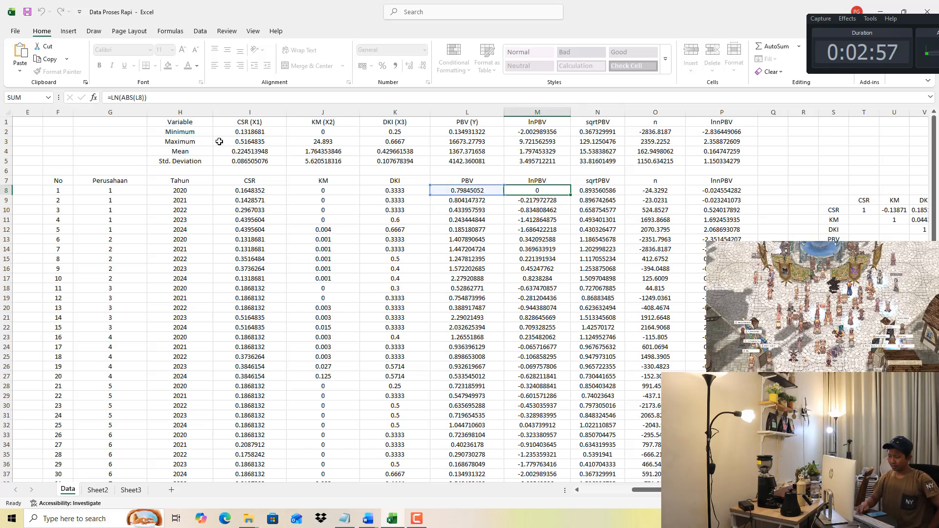
{"action": "left_click_drag", "start_coordinate": [558, 190], "coordinate": [543, 275]}
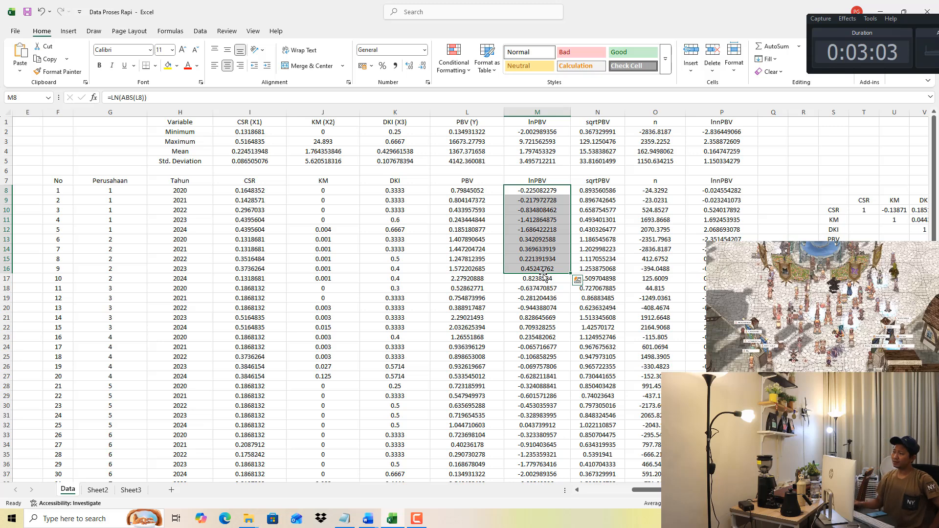
Inspect the formula behind the first sqrtPBV value in N8.
{"action": "left_click", "coordinate": [594, 191]}
{"action": "left_click", "coordinate": [589, 100]}
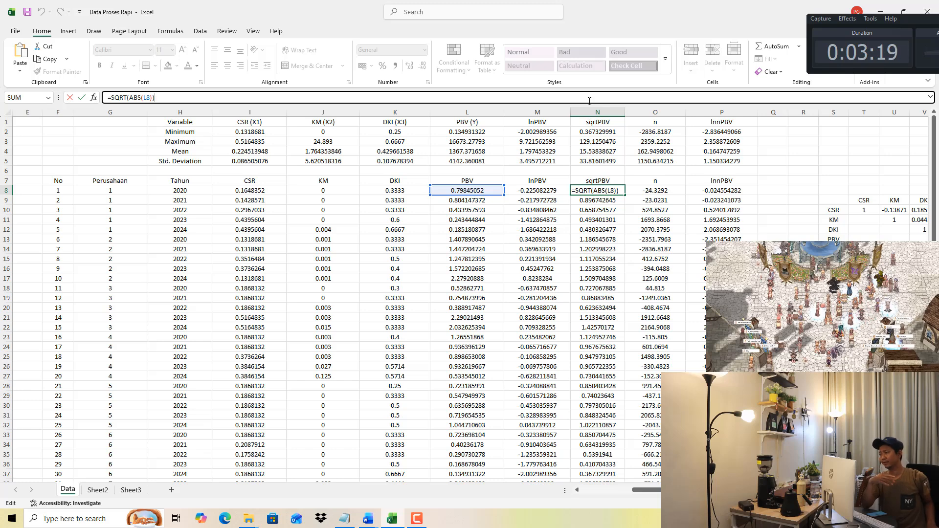
{"action": "key", "text": "Return"}
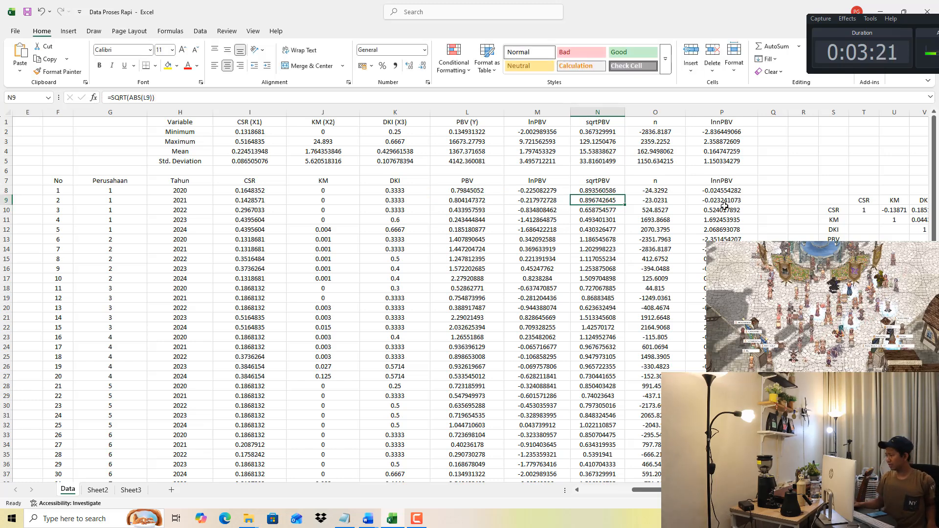
Review the sqrtPBV column and recheck the cell reference used by the square-root formula in N8.
{"action": "left_click_drag", "start_coordinate": [607, 183], "coordinate": [605, 238]}
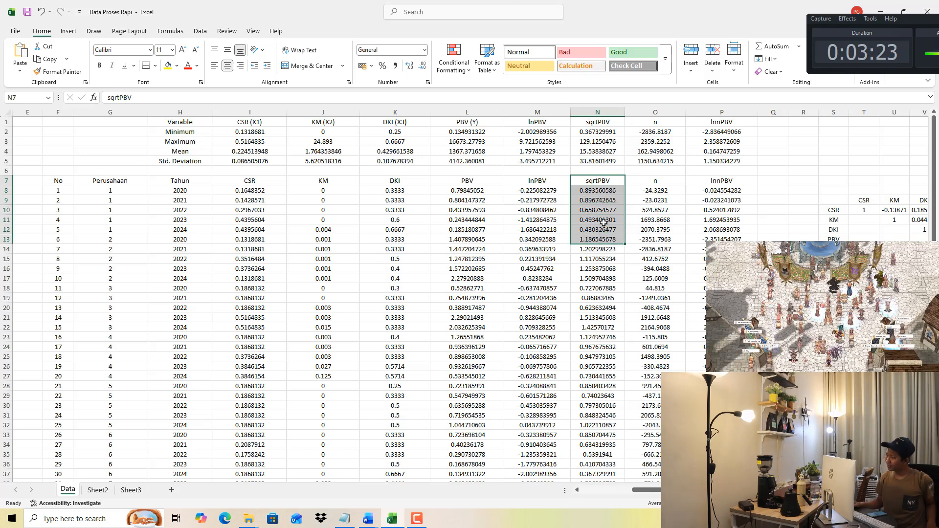
{"action": "left_click", "coordinate": [609, 190]}
{"action": "left_click", "coordinate": [580, 99]}
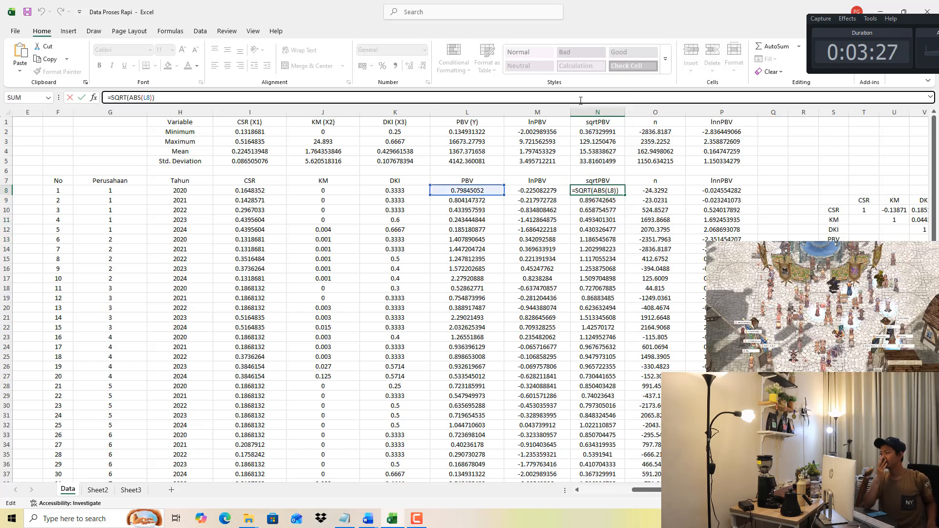
{"action": "key", "text": "Return"}
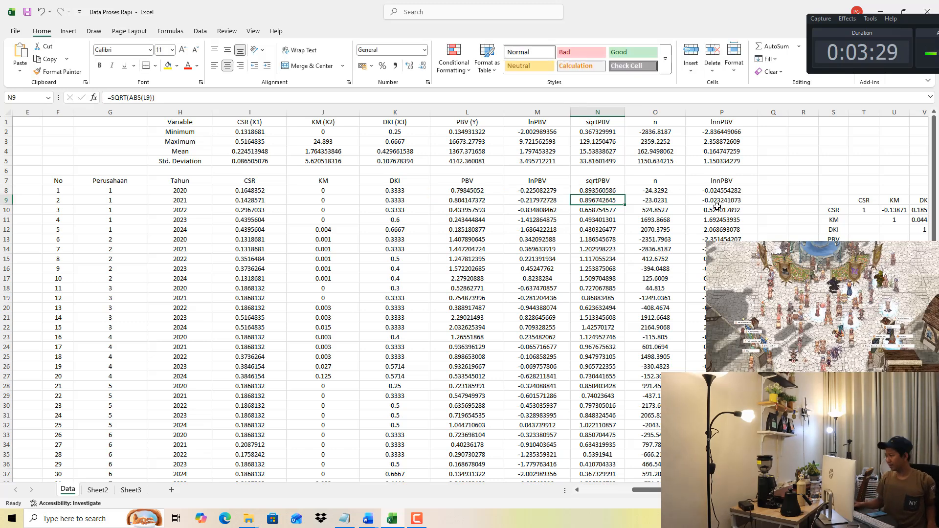
Review the n column, inspect the formula behind the first lnnPBV value in P8 and look over the values below it.
{"action": "left_click_drag", "start_coordinate": [655, 180], "coordinate": [657, 315]}
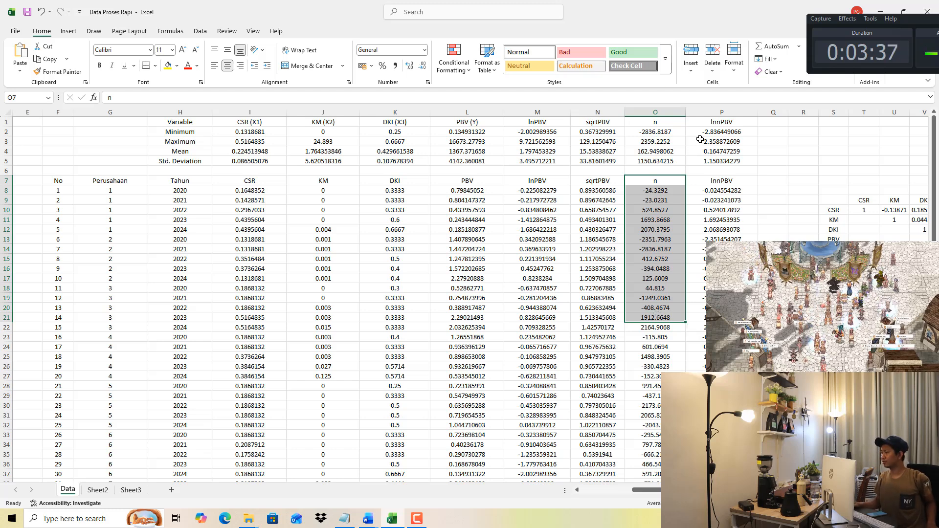
{"action": "left_click", "coordinate": [719, 190]}
{"action": "left_click", "coordinate": [677, 96]}
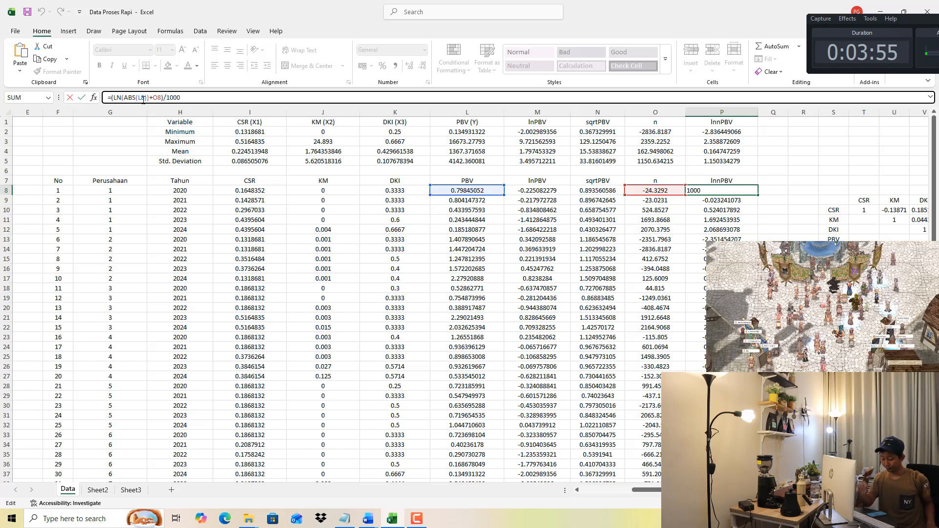
{"action": "key", "text": "Return"}
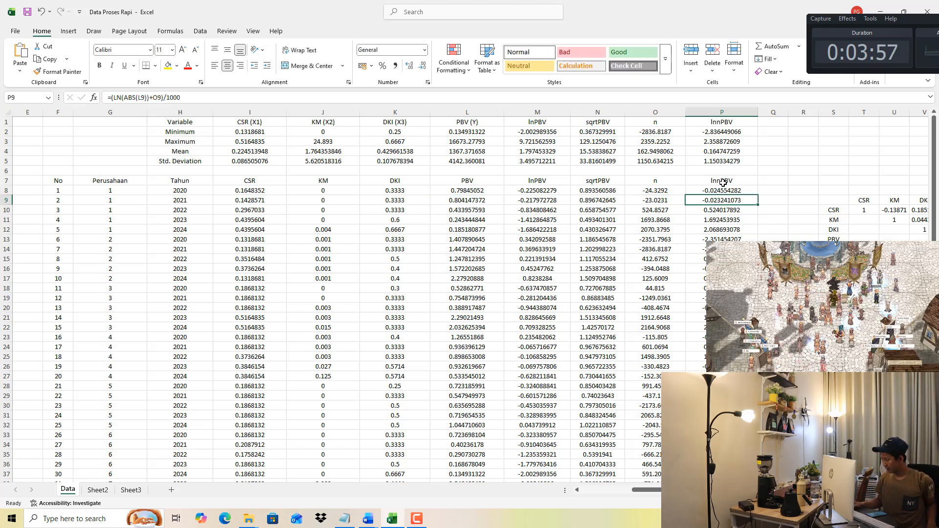
{"action": "left_click_drag", "start_coordinate": [722, 182], "coordinate": [723, 240]}
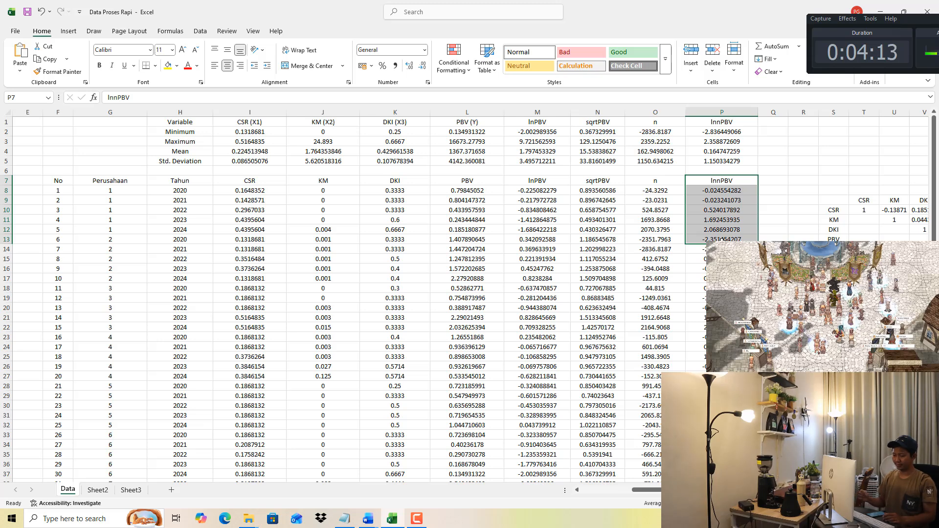
Launch EViews 10 and dismiss its startup screen.
{"action": "key", "text": "super"}
{"action": "type", "text": "ev"}
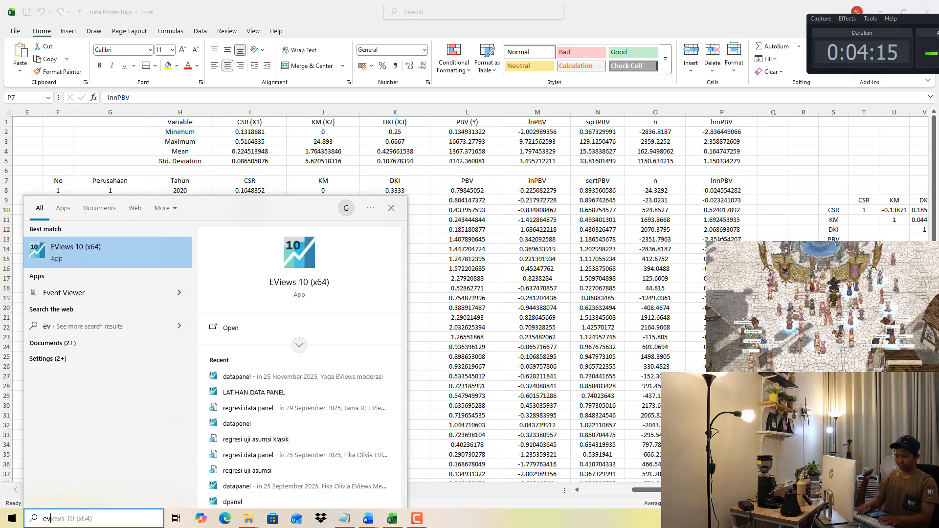
{"action": "key", "text": "Return"}
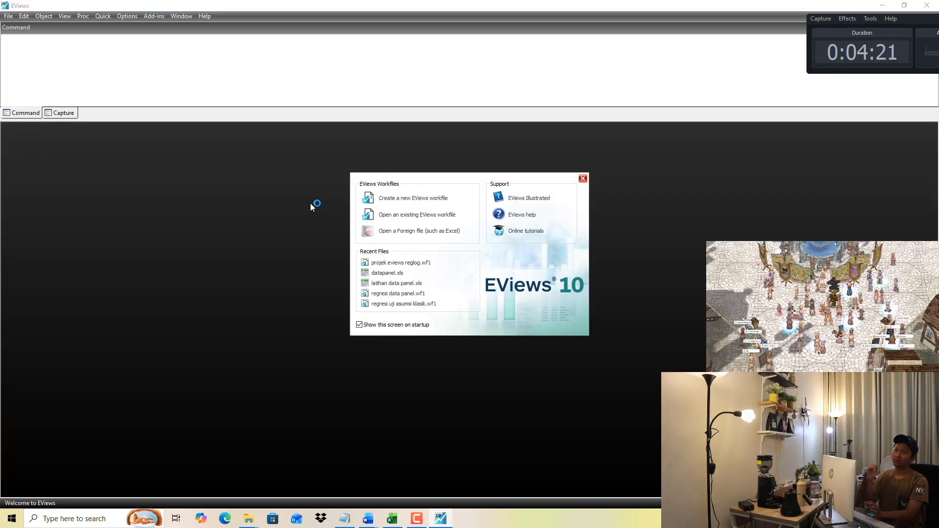
{"action": "left_click", "coordinate": [582, 179]}
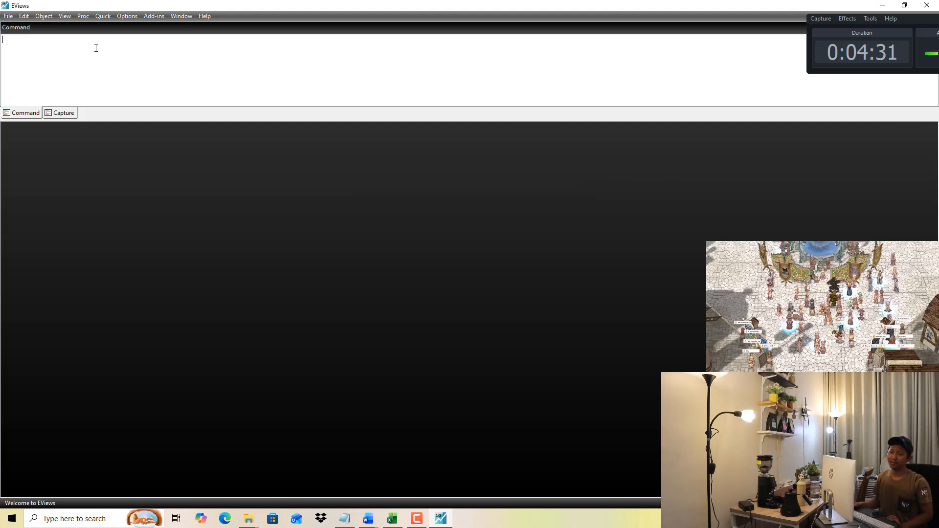
{"action": "left_click", "coordinate": [107, 16]}
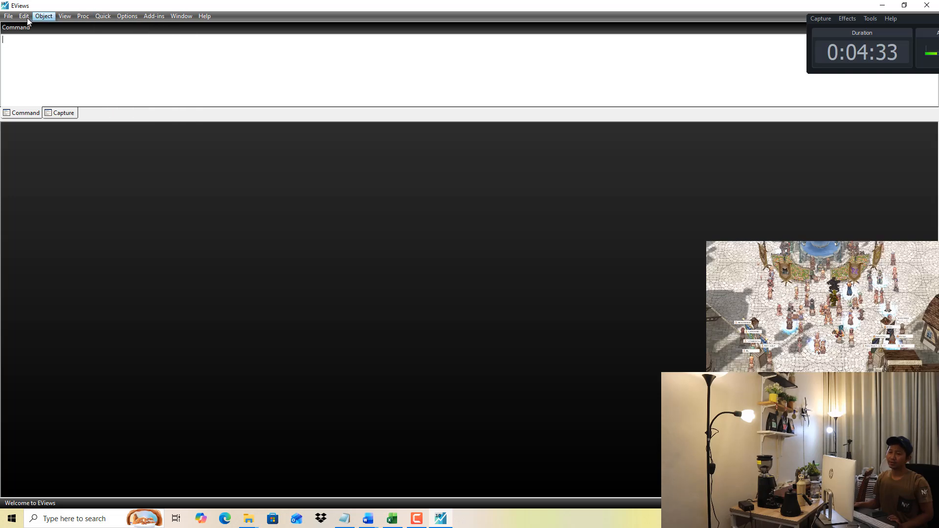
Switch to the Excel workbook and check the last observation numbers at the end of the No column.
{"action": "left_click", "coordinate": [399, 518]}
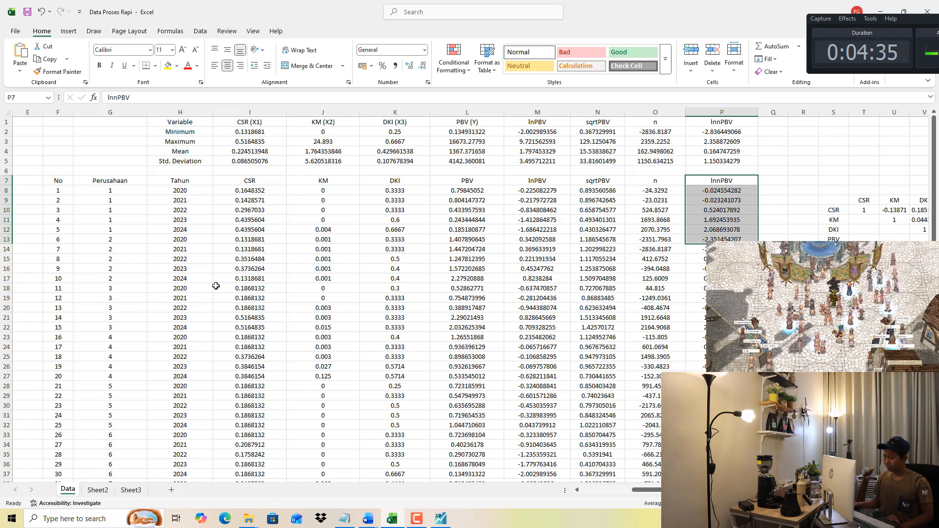
{"action": "scroll", "coordinate": [97, 379], "scroll_direction": "down", "scroll_amount": 15}
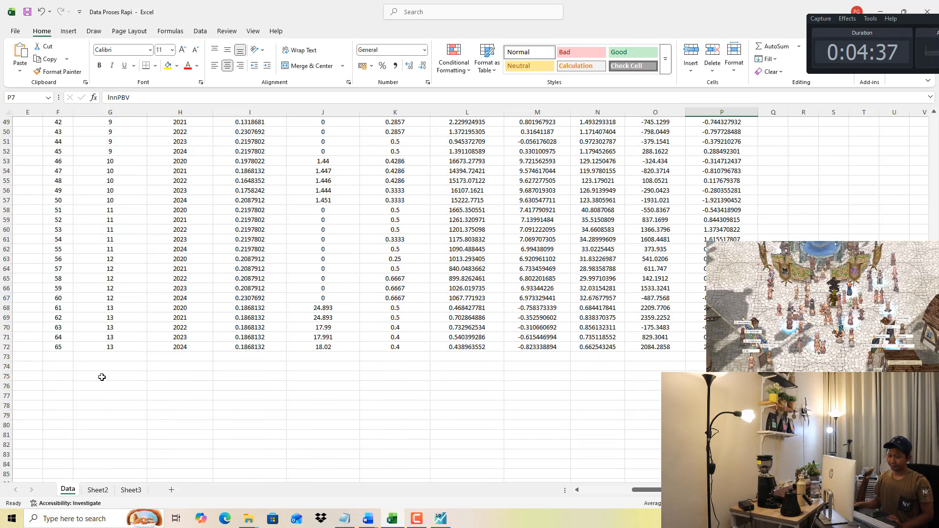
{"action": "left_click_drag", "start_coordinate": [57, 351], "coordinate": [70, 285]}
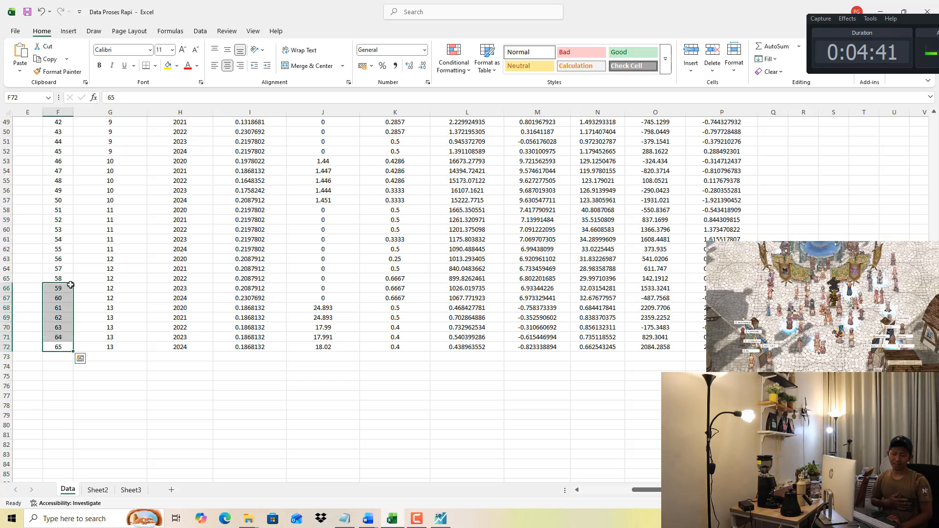
Switch to EViews and create a new Unstructured / Undated workfile with 65 observations.
{"action": "left_click", "coordinate": [441, 519]}
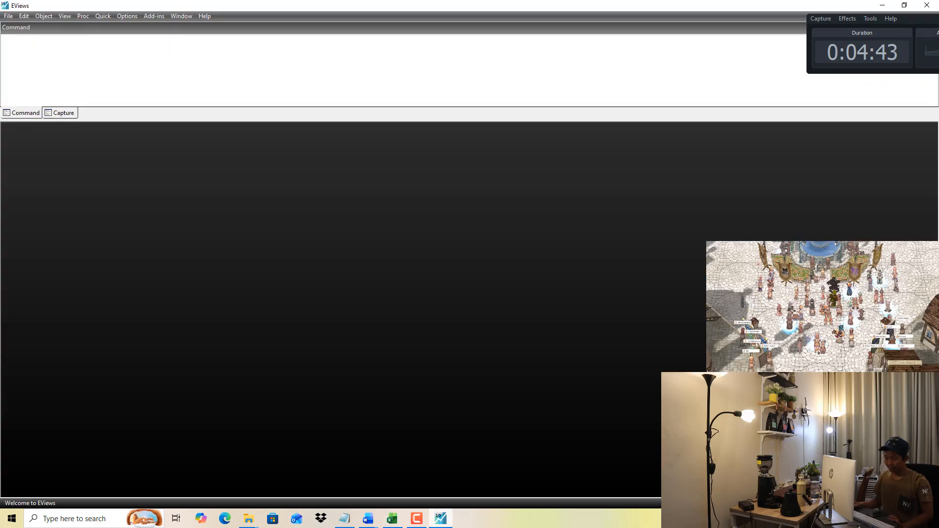
{"action": "left_click", "coordinate": [8, 16]}
{"action": "mouse_move", "coordinate": [98, 27]}
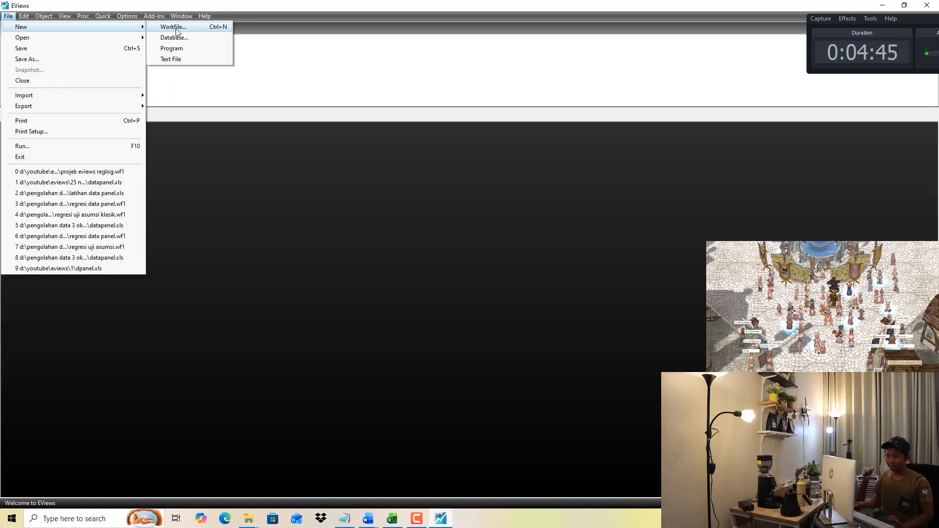
{"action": "left_click", "coordinate": [181, 30]}
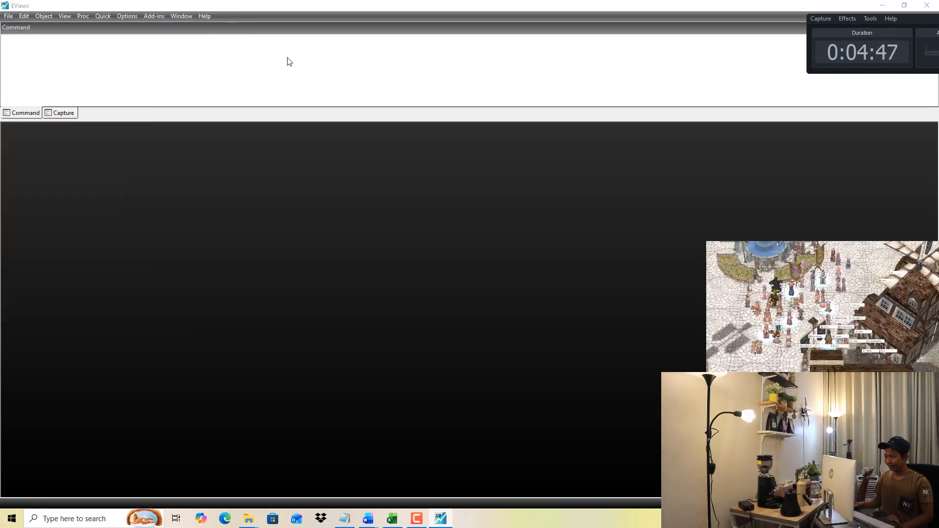
{"action": "left_click", "coordinate": [418, 203]}
{"action": "left_click", "coordinate": [418, 211]}
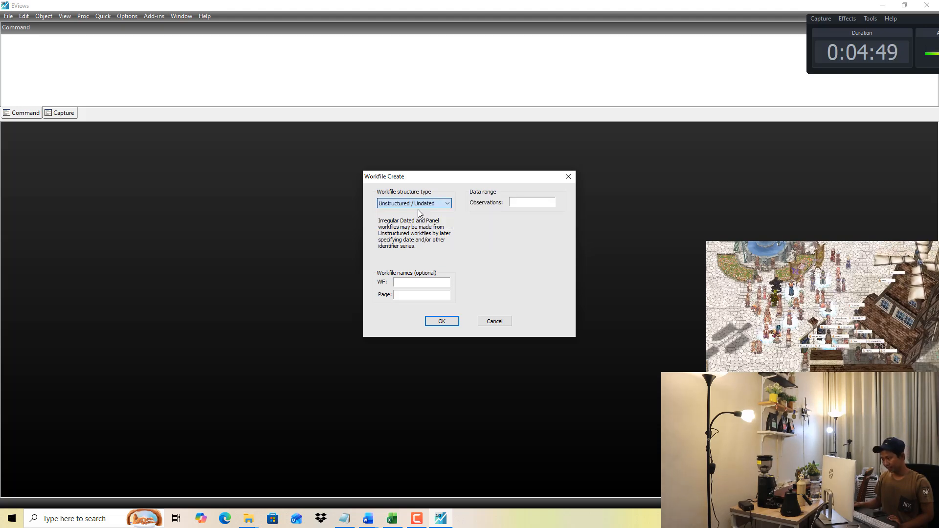
{"action": "left_click", "coordinate": [513, 201]}
{"action": "type", "text": "65"}
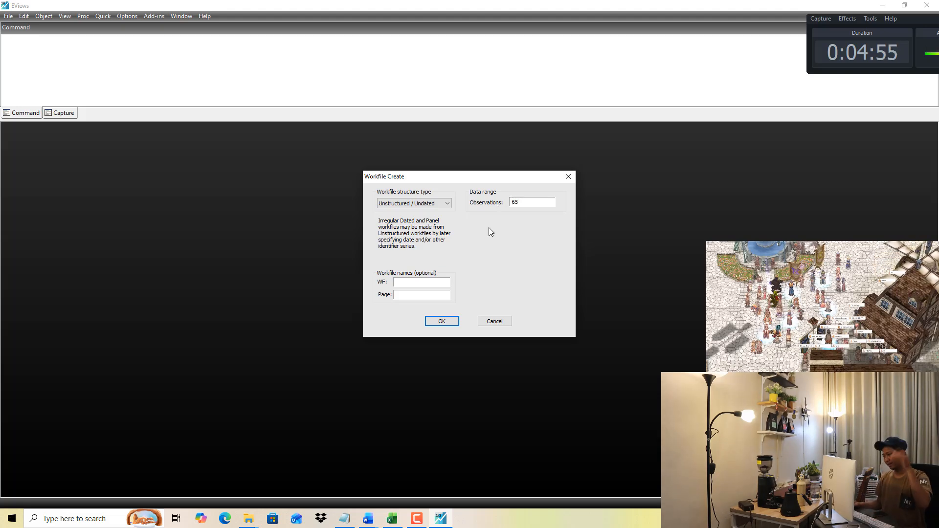
{"action": "left_click", "coordinate": [448, 320]}
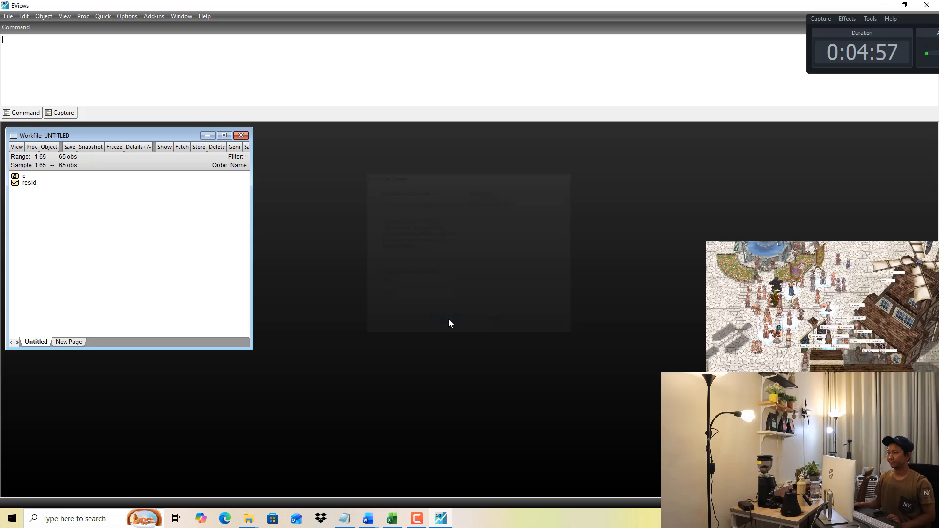
Maximize the workfile and open an empty group for entering series.
{"action": "left_click", "coordinate": [223, 135]}
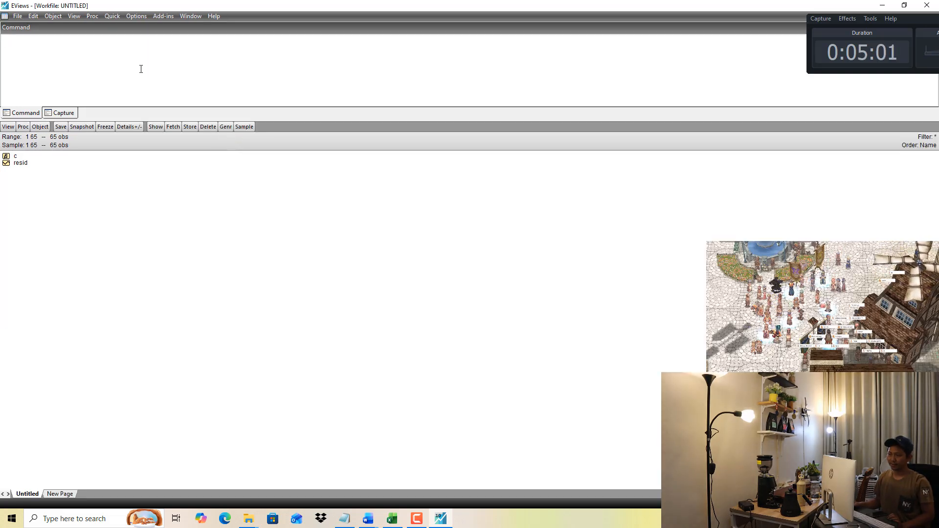
{"action": "left_click", "coordinate": [113, 17]}
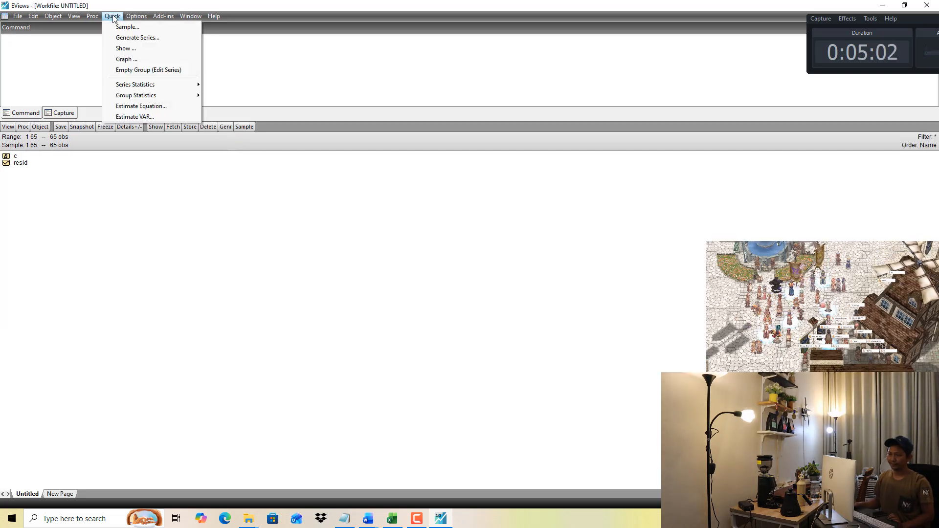
{"action": "left_click", "coordinate": [153, 70]}
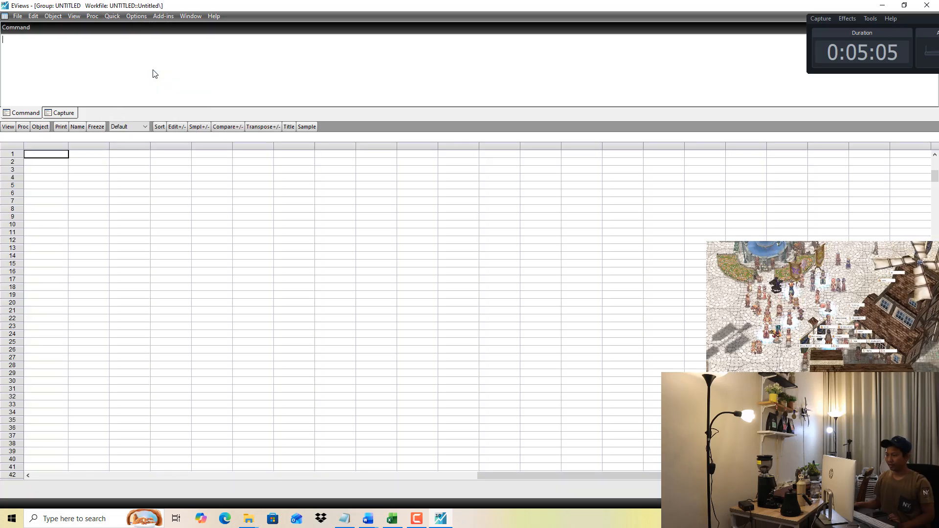
Switch to the Excel workbook and copy the CSR through lnnPBV columns with their headers, from I7 to P72.
{"action": "left_click", "coordinate": [392, 519]}
{"action": "scroll", "coordinate": [224, 227], "scroll_direction": "up", "scroll_amount": 15}
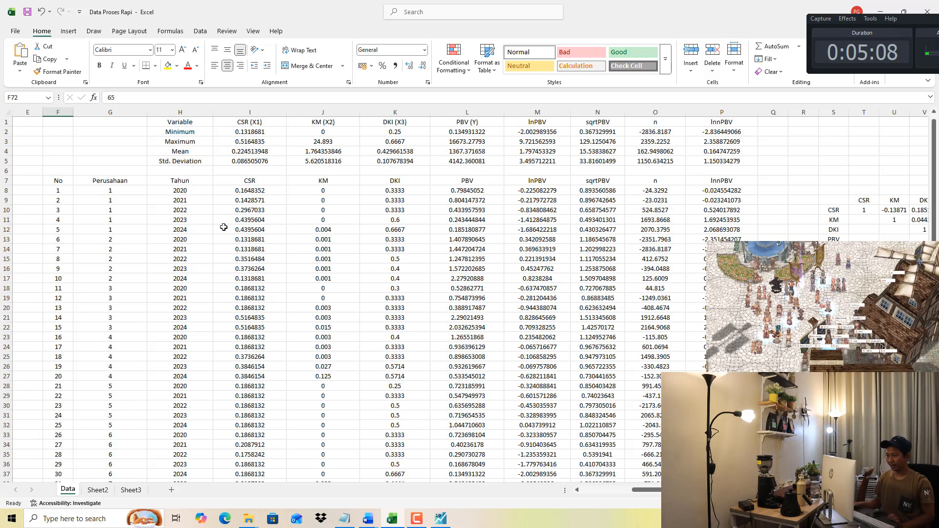
{"action": "left_click", "coordinate": [259, 181]}
{"action": "key", "text": "shift+Right"}
{"action": "key", "text": "shift+Right"}
{"action": "key", "text": "shift+Right"}
{"action": "key", "text": "shift+Right"}
{"action": "key", "text": "shift+Right"}
{"action": "key", "text": "shift+Right"}
{"action": "key", "text": "shift+Right"}
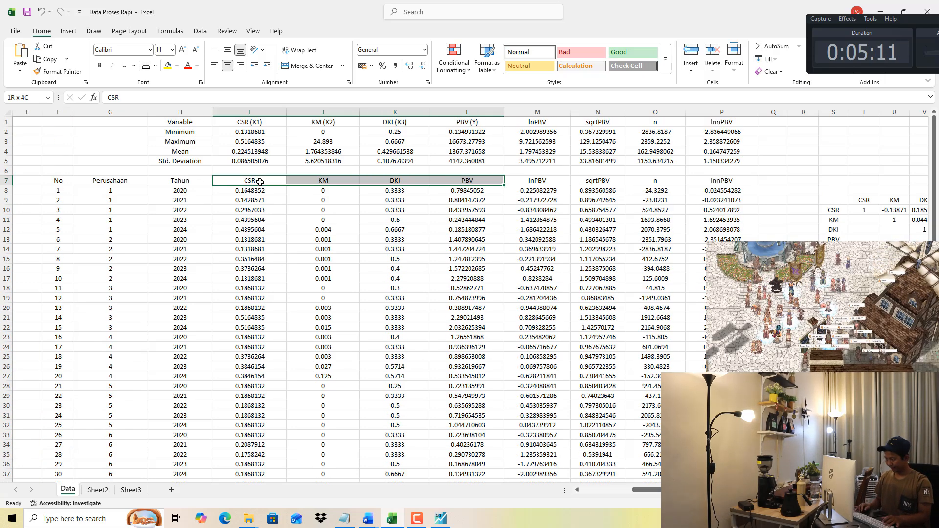
{"action": "key", "text": "shift+Down"}
{"action": "key", "text": "shift+Down"}
{"action": "key", "text": "shift+Down"}
{"action": "key", "text": "shift+Down"}
{"action": "key", "text": "shift+Down"}
{"action": "key", "text": "shift+Down"}
{"action": "key", "text": "shift+Down"}
{"action": "key", "text": "shift+Down"}
{"action": "key", "text": "shift+Down"}
{"action": "key", "text": "shift+Down"}
{"action": "key", "text": "shift+Down"}
{"action": "key", "text": "shift+Down"}
{"action": "key", "text": "shift+Down"}
{"action": "key", "text": "shift+Down"}
{"action": "key", "text": "shift+Down"}
{"action": "key", "text": "shift+Down"}
{"action": "key", "text": "shift+Down"}
{"action": "key", "text": "shift+Down"}
{"action": "key", "text": "shift+Down"}
{"action": "key", "text": "shift+Down"}
{"action": "key", "text": "shift+Down"}
{"action": "key", "text": "shift+Down"}
{"action": "key", "text": "shift+Down"}
{"action": "key", "text": "shift+Down"}
{"action": "key", "text": "shift+Down"}
{"action": "key", "text": "shift+Down"}
{"action": "key", "text": "shift+Down"}
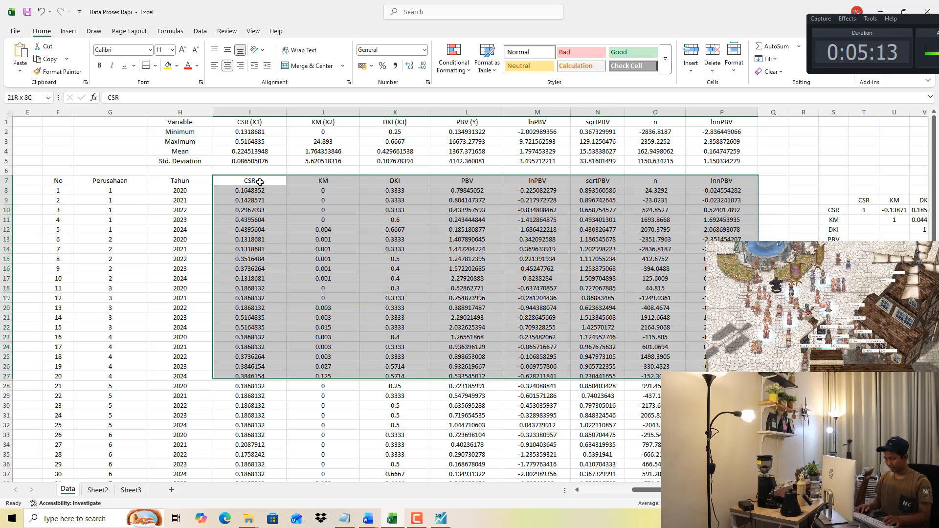
{"action": "scroll", "coordinate": [259, 182], "scroll_direction": "down", "scroll_amount": 4}
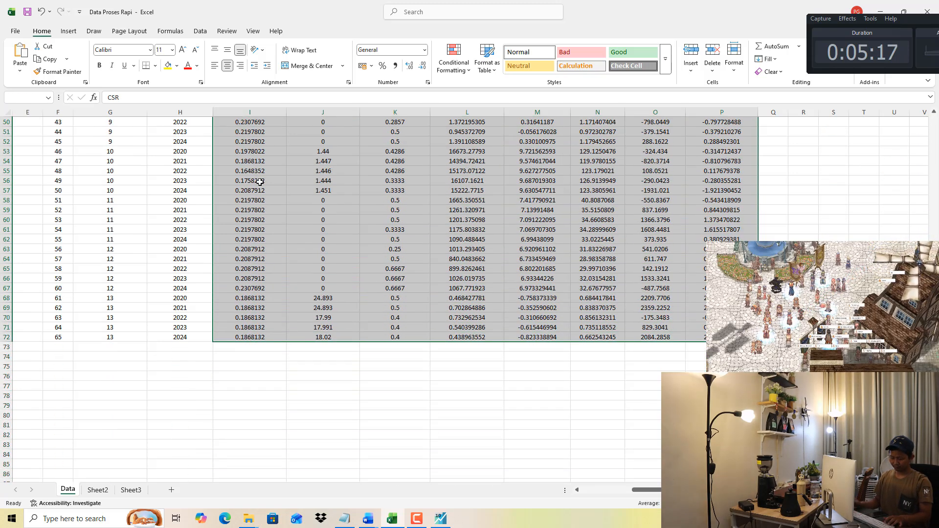
{"action": "key", "text": "ctrl+c"}
{"action": "scroll", "coordinate": [309, 347], "scroll_direction": "up", "scroll_amount": 6}
{"action": "scroll", "coordinate": [310, 347], "scroll_direction": "up", "scroll_amount": 10}
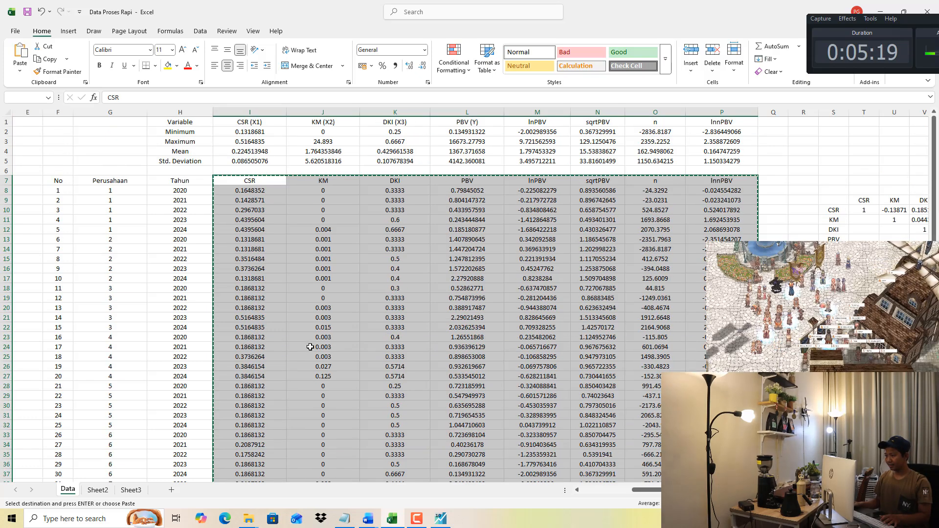
Switch to EViews and paste the copied data into the empty group, starting at the first column's series-name cell.
{"action": "left_click", "coordinate": [440, 518]}
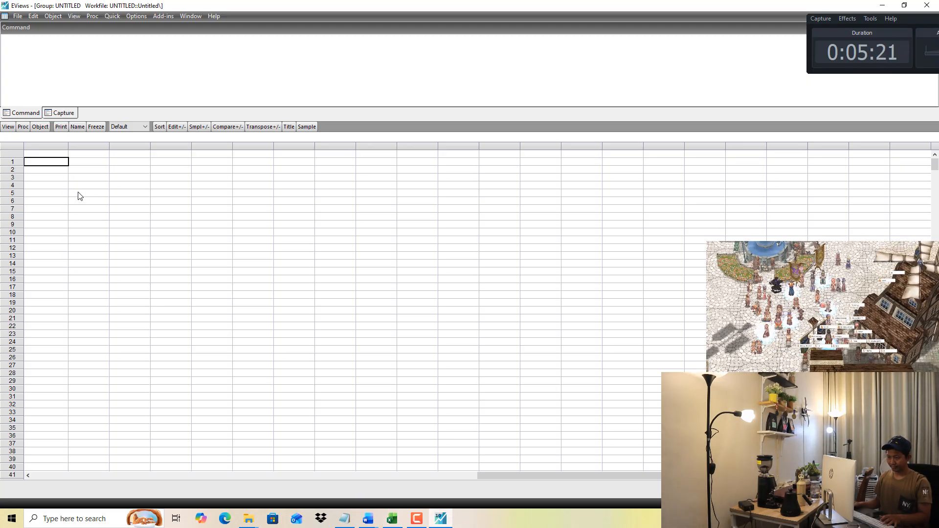
{"action": "left_click", "coordinate": [51, 155]}
{"action": "right_click", "coordinate": [51, 157]}
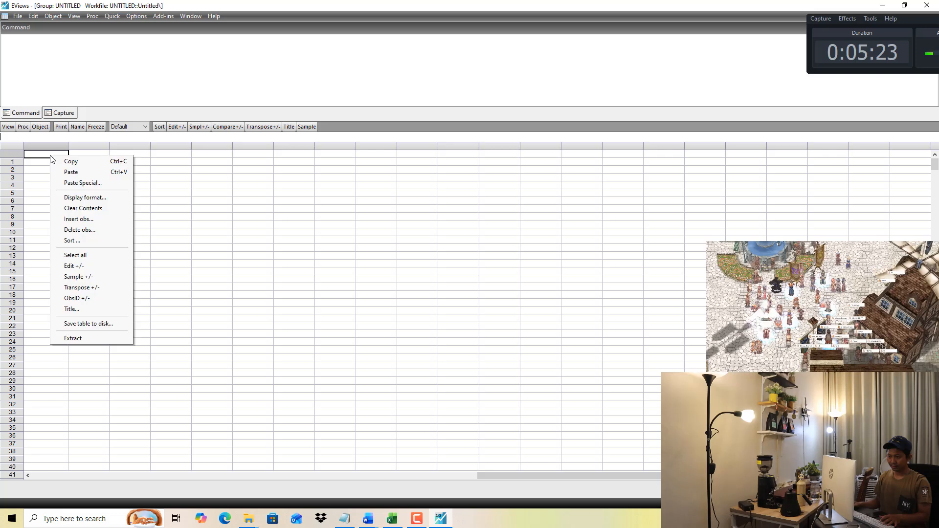
{"action": "left_click", "coordinate": [71, 172]}
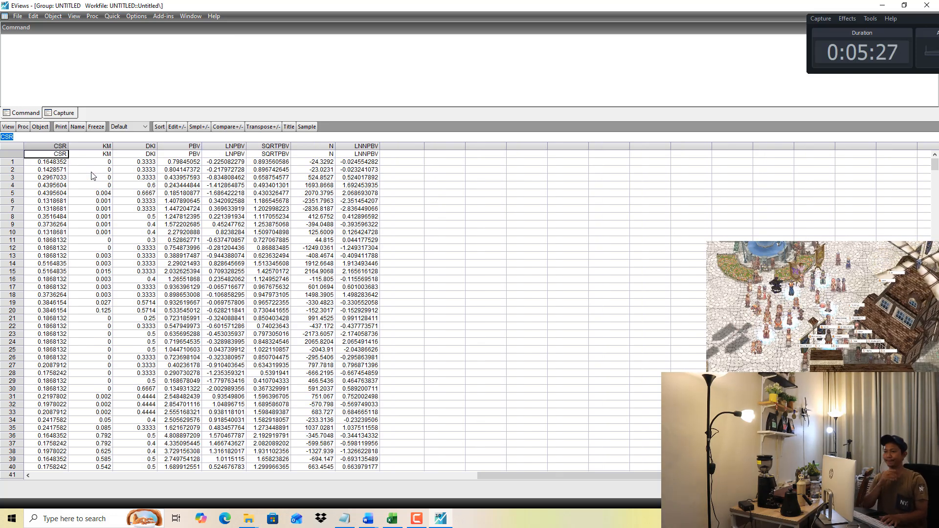
Save the workfile on New Volume (D:) as "regresi untuk uji asumsi klasik" in EViews Workfile format, accepting the save options.
{"action": "left_click", "coordinate": [18, 16]}
{"action": "left_click", "coordinate": [31, 48]}
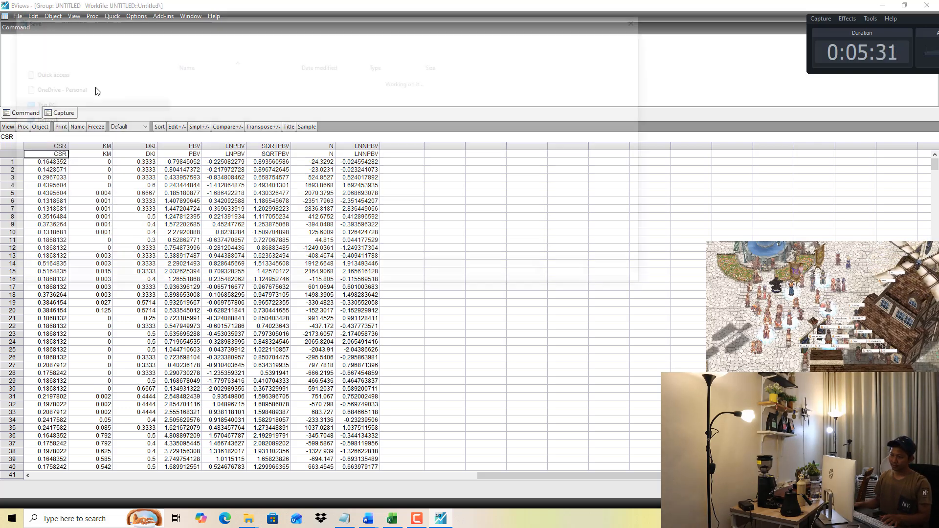
{"action": "left_click", "coordinate": [71, 136]}
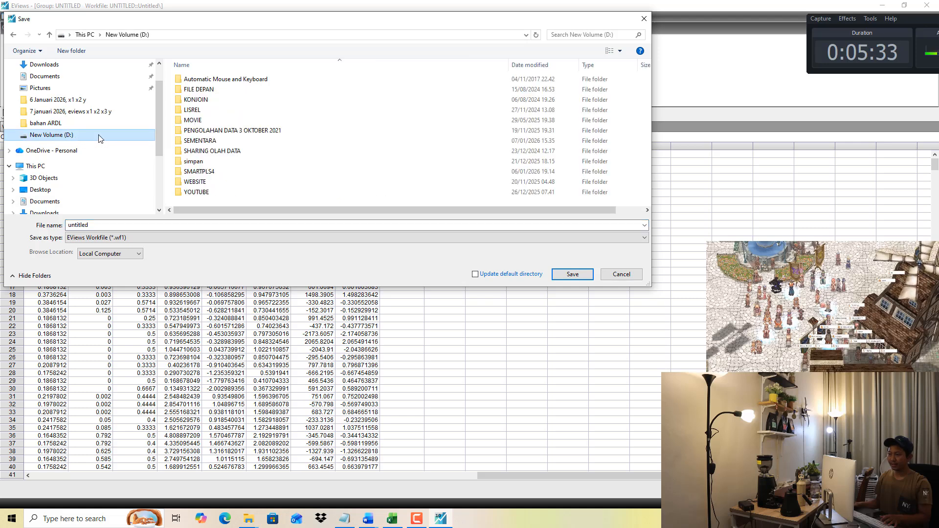
{"action": "type", "text": "re"}
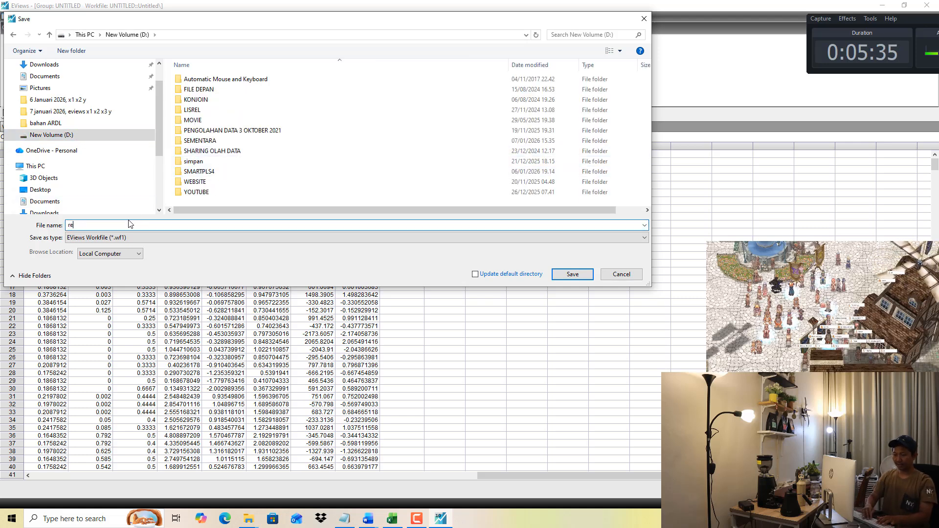
{"action": "type", "text": "gresi untuk uj"}
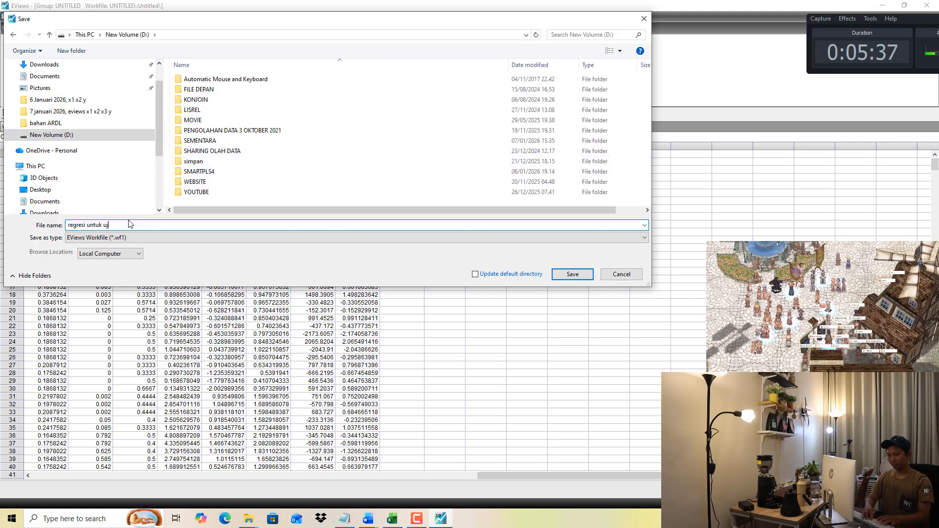
{"action": "type", "text": "i asumsi klasik"}
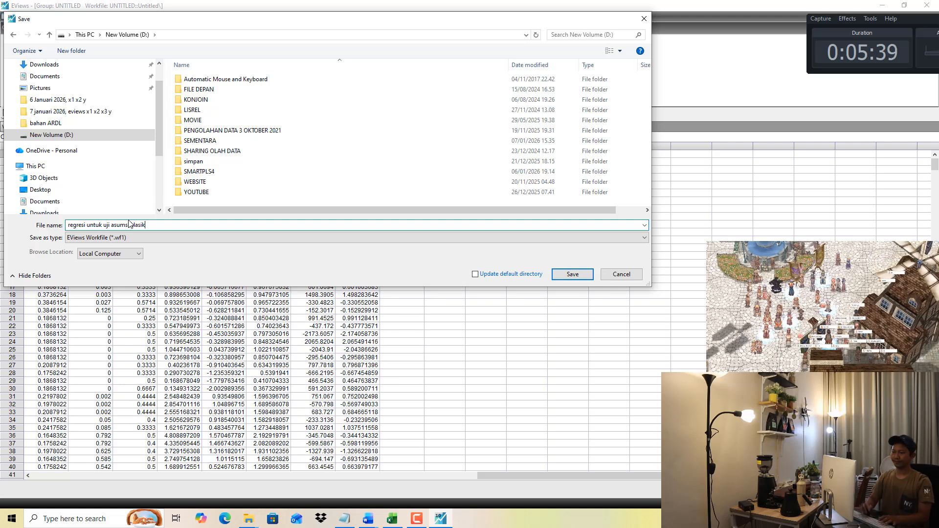
{"action": "left_click", "coordinate": [577, 279]}
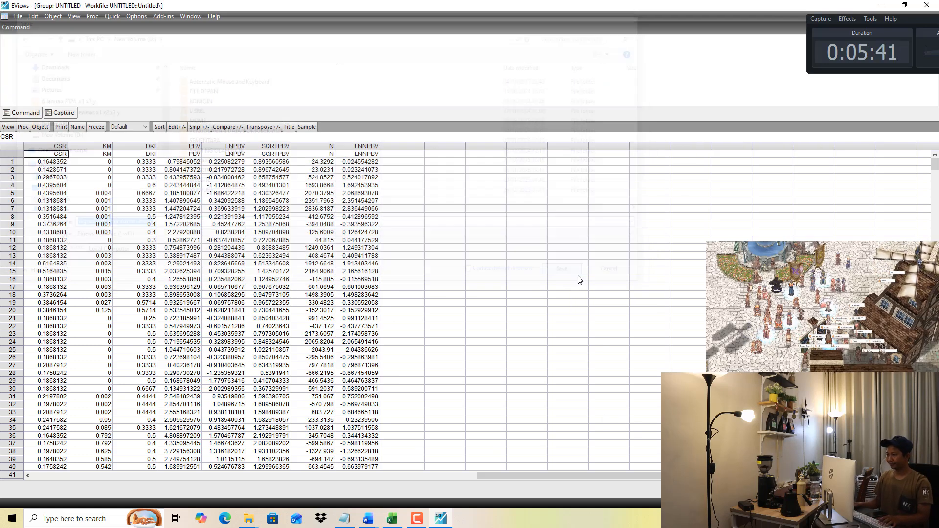
{"action": "left_click", "coordinate": [525, 244]}
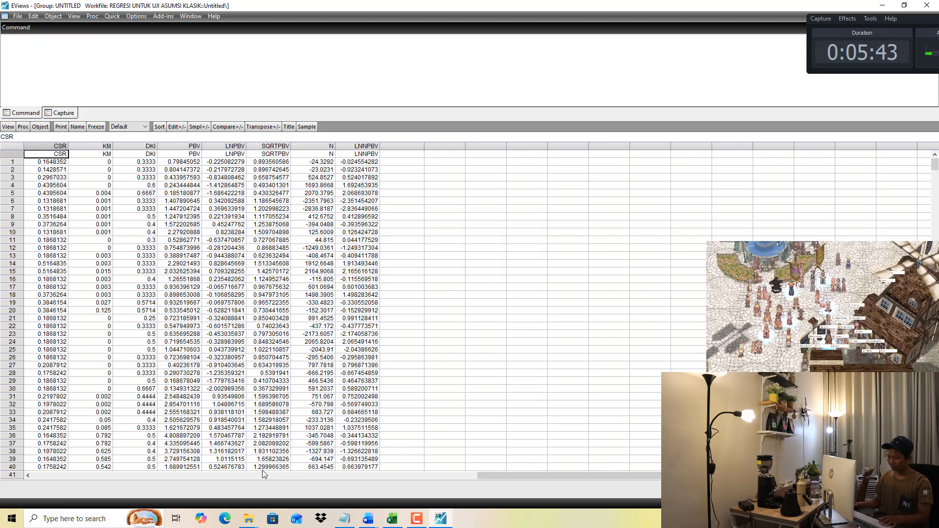
Switch to File Explorer and locate the saved workfile "regresi untuk uji asumsi klasik" on New Volume (D:).
{"action": "mouse_move", "coordinate": [248, 517]}
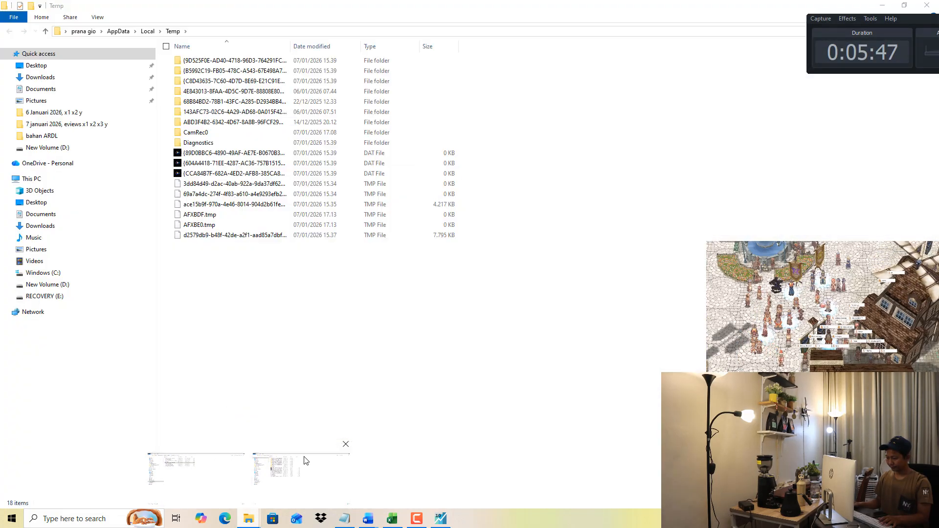
{"action": "left_click", "coordinate": [304, 460]}
{"action": "left_click", "coordinate": [49, 284]}
{"action": "left_click", "coordinate": [234, 185]}
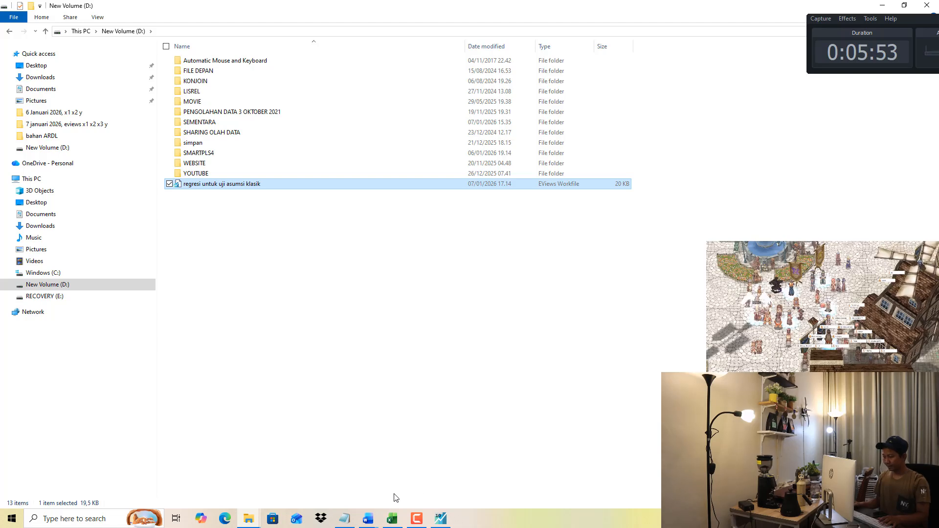
Check the analysis outline in Notepad, then switch to the Lampiran EViews document in Word and highlight the "Normalitas Sebelum Transformasi Data" heading text.
{"action": "left_click", "coordinate": [344, 519]}
{"action": "left_click", "coordinate": [190, 25]}
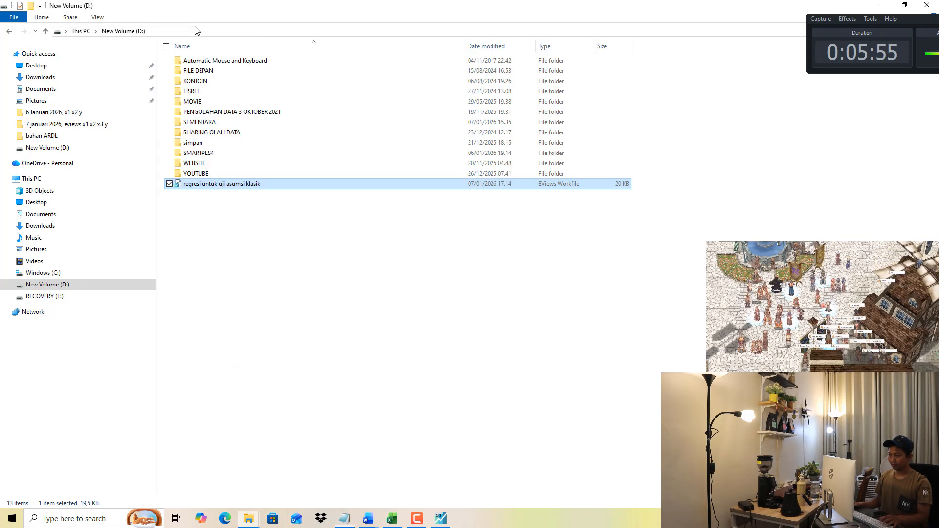
{"action": "key", "text": "alt+Tab"}
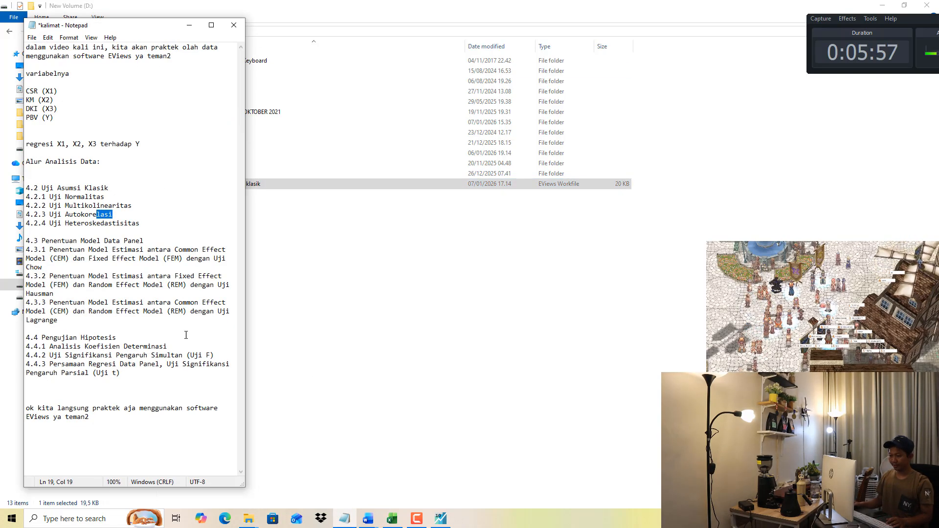
{"action": "left_click", "coordinate": [374, 517]}
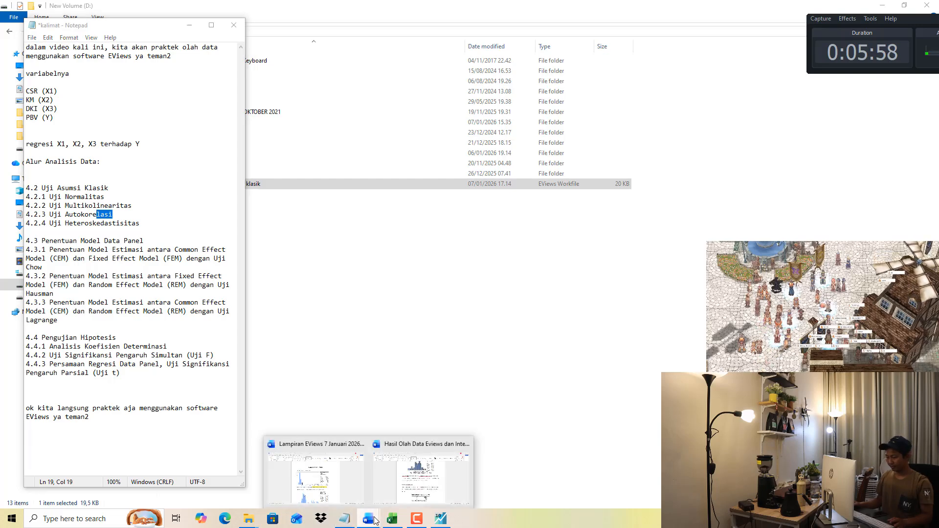
{"action": "left_click", "coordinate": [342, 464]}
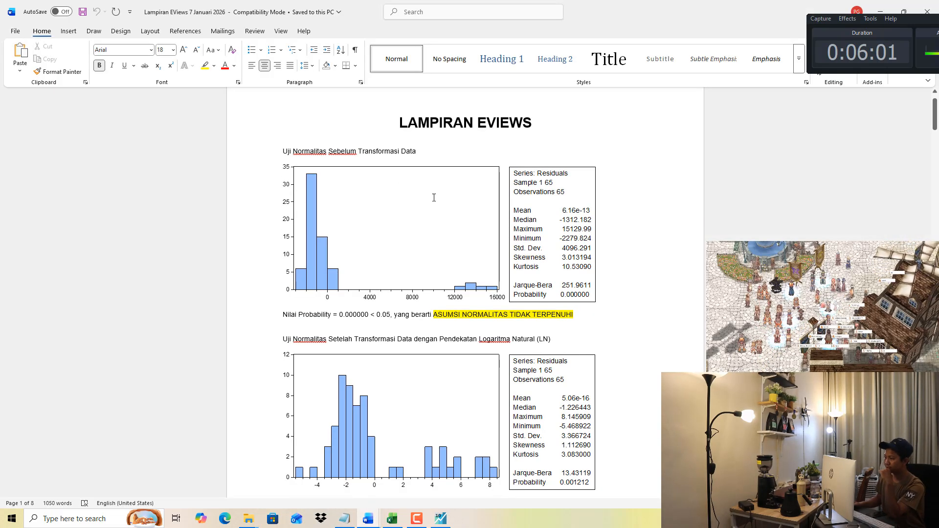
{"action": "left_click_drag", "start_coordinate": [306, 153], "coordinate": [416, 152]}
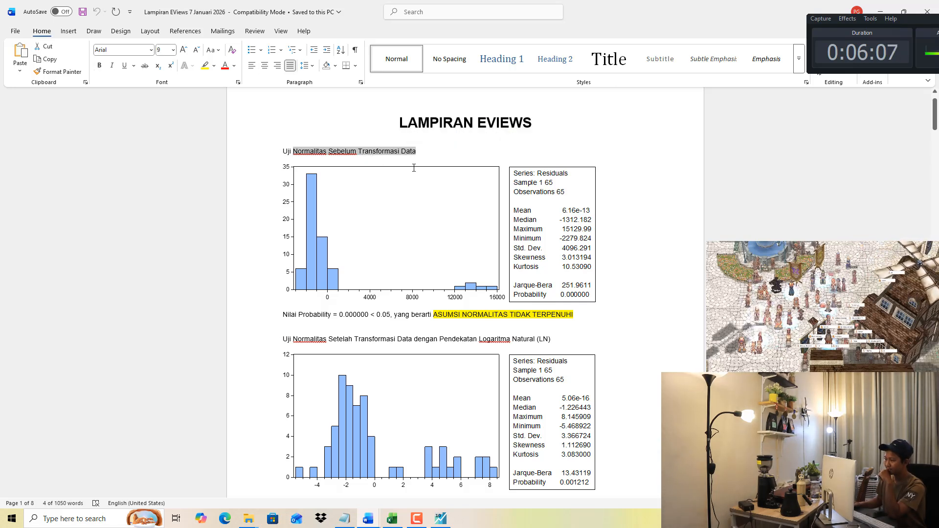
Switch to EViews and estimate the least squares equation "pbv csr km dki c" over sample 1 65.
{"action": "left_click", "coordinate": [440, 519]}
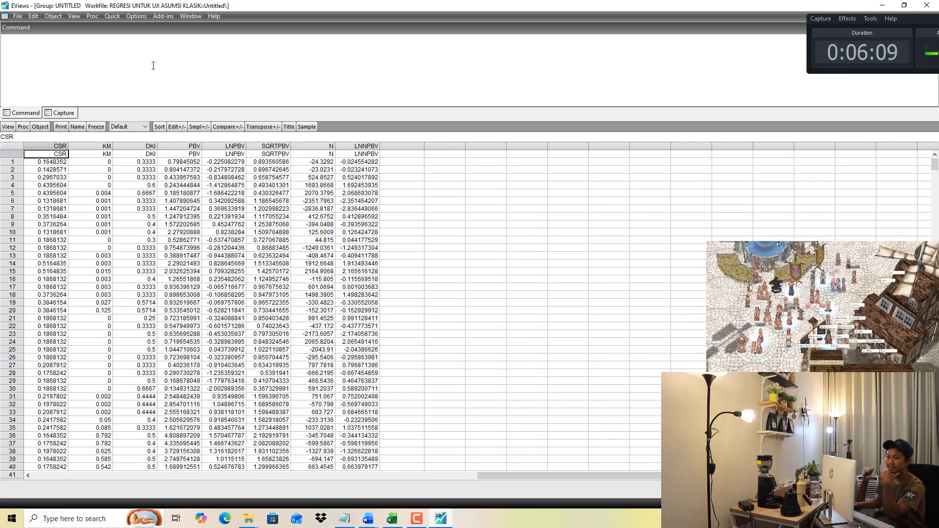
{"action": "left_click", "coordinate": [112, 16]}
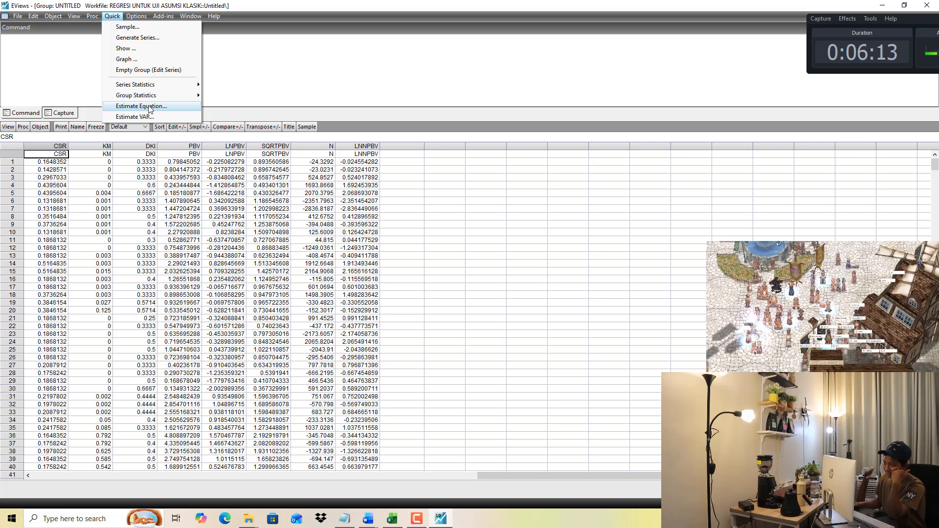
{"action": "left_click", "coordinate": [150, 106]}
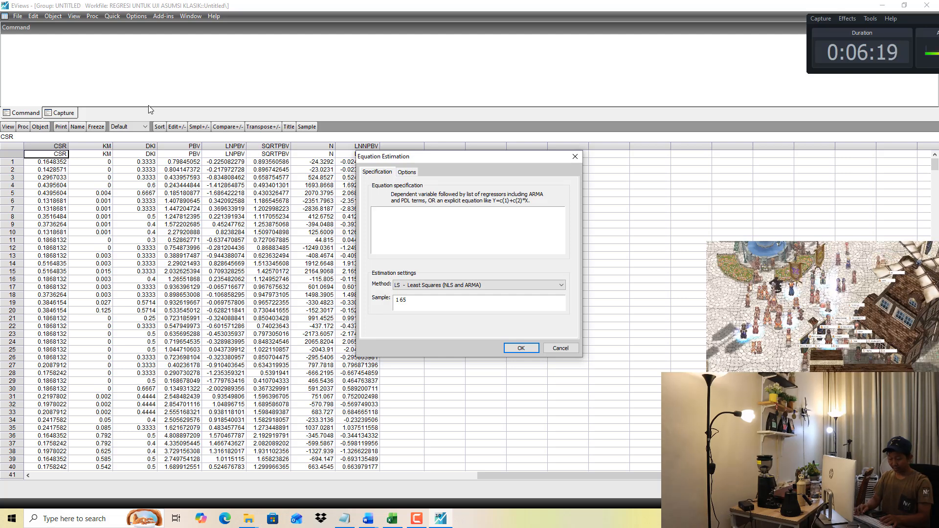
{"action": "type", "text": "pbv c"}
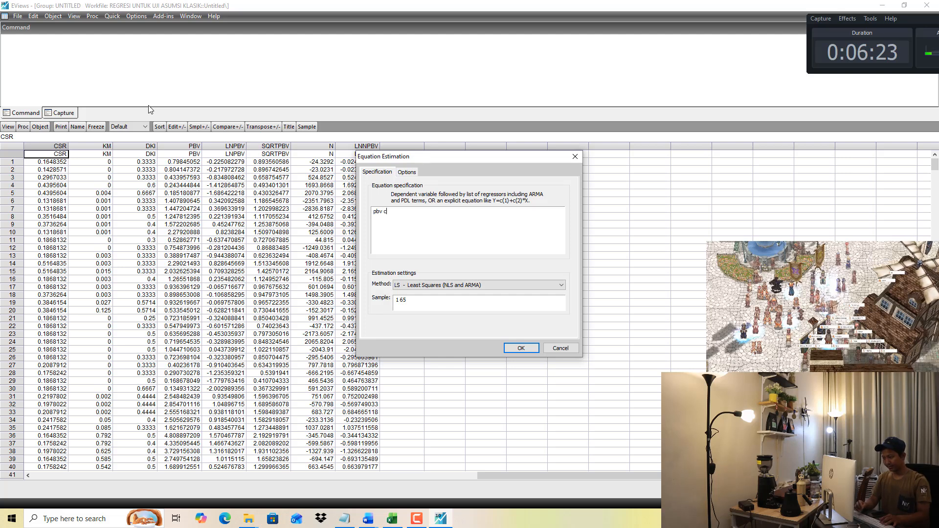
{"action": "type", "text": "sr km dki c"}
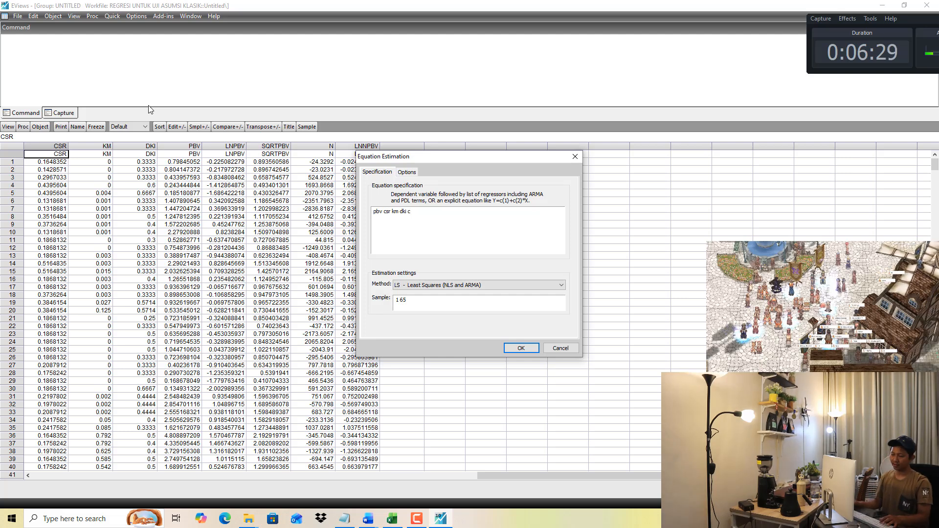
{"action": "left_click", "coordinate": [379, 211]}
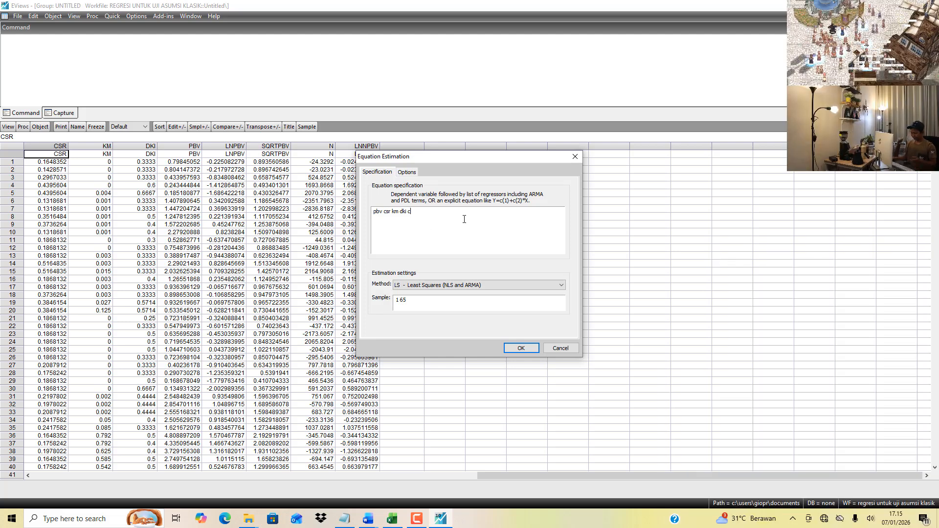
{"action": "left_click", "coordinate": [523, 348]}
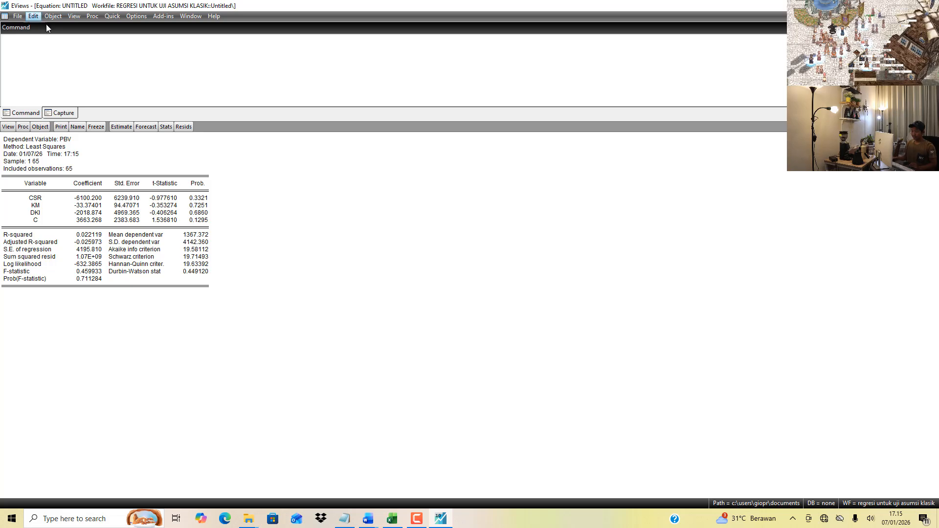
Run the histogram normality test on the residuals of the PBV equation.
{"action": "left_click", "coordinate": [80, 19]}
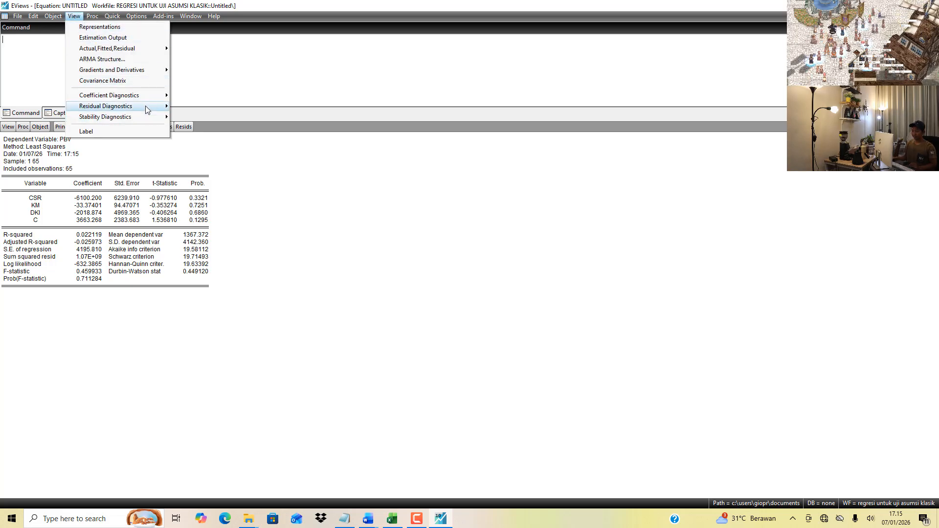
{"action": "mouse_move", "coordinate": [165, 109]}
{"action": "left_click", "coordinate": [245, 127]}
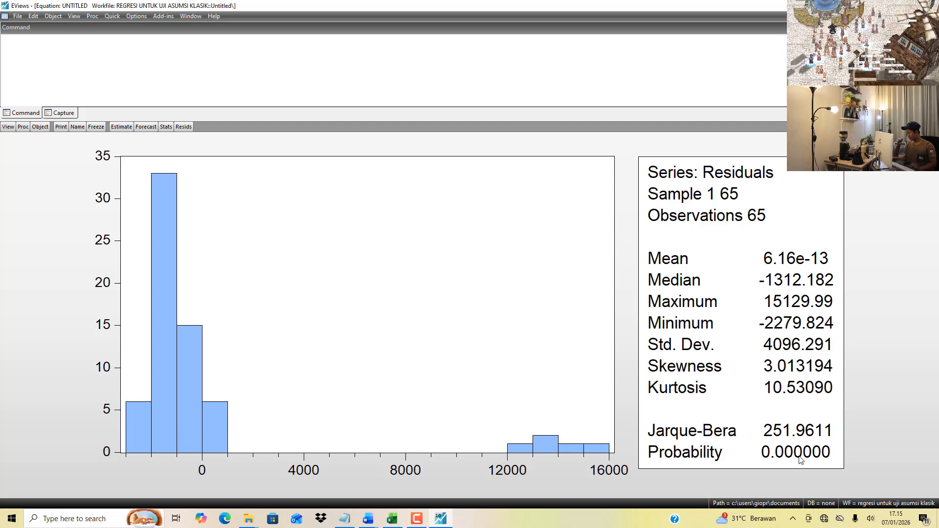
Switch to the Lampiran EViews document in Word and highlight the probability conclusion beneath the histogram made before data transformation.
{"action": "left_click", "coordinate": [345, 517]}
{"action": "mouse_move", "coordinate": [367, 519]}
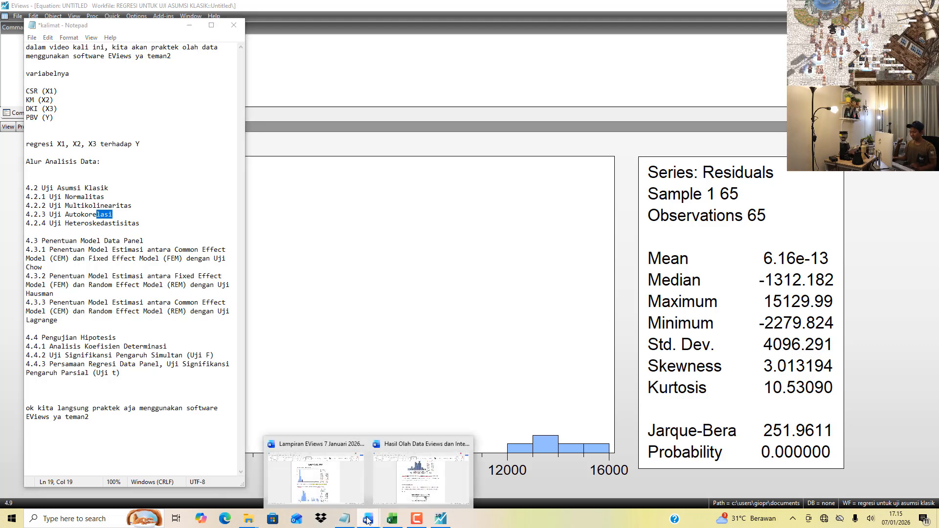
{"action": "left_click", "coordinate": [317, 472]}
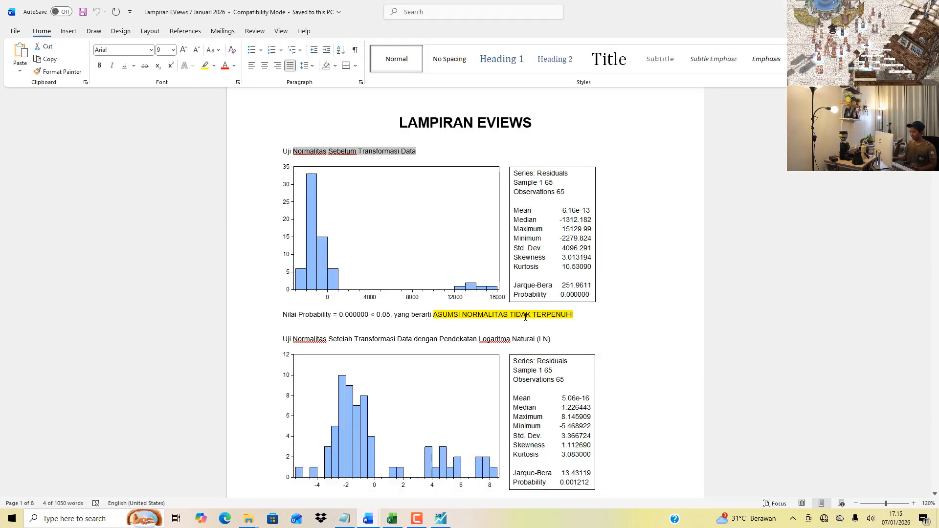
{"action": "left_click_drag", "start_coordinate": [525, 316], "coordinate": [373, 316]}
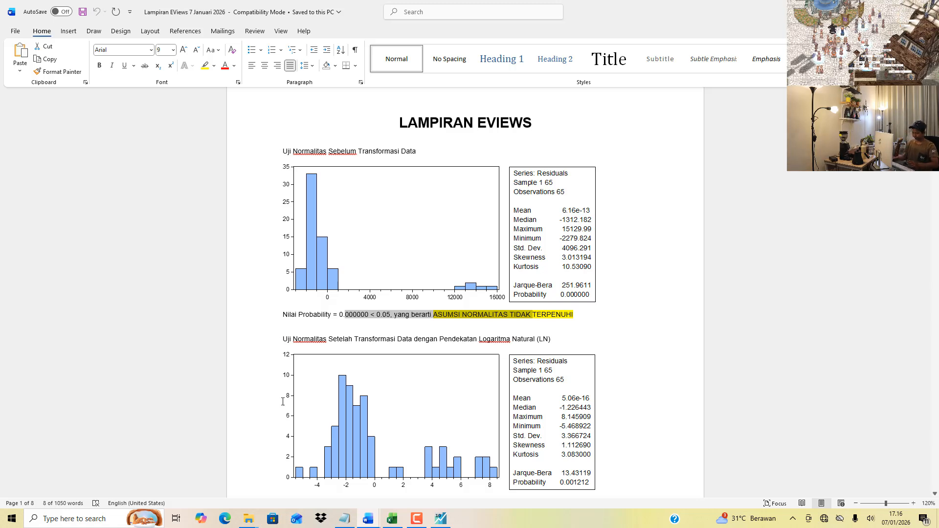
Switch to the Excel workbook, clear the copy selection and inspect the lnPBV formula in M8 without changing it.
{"action": "left_click", "coordinate": [438, 520]}
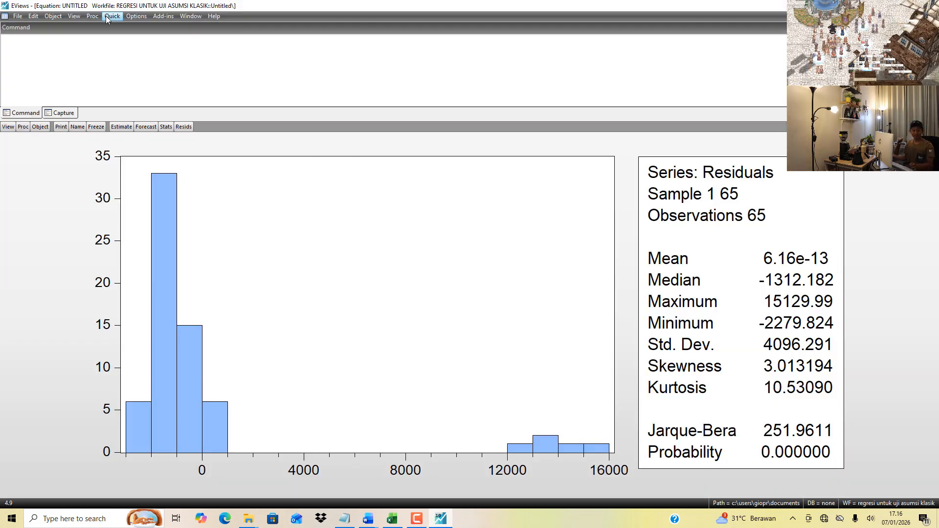
{"action": "left_click", "coordinate": [400, 519]}
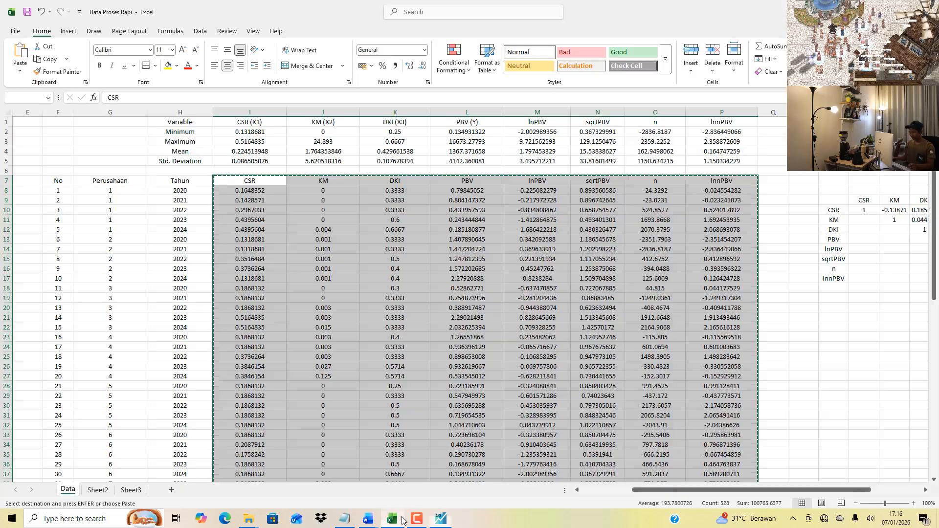
{"action": "key", "text": "Escape"}
{"action": "left_click", "coordinate": [537, 206]}
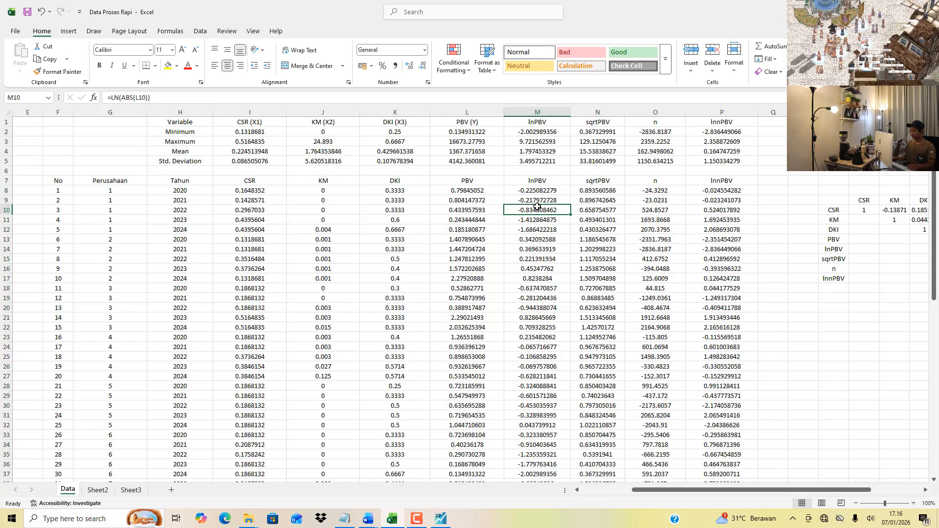
{"action": "left_click_drag", "start_coordinate": [538, 181], "coordinate": [538, 191]}
{"action": "left_click", "coordinate": [538, 191]}
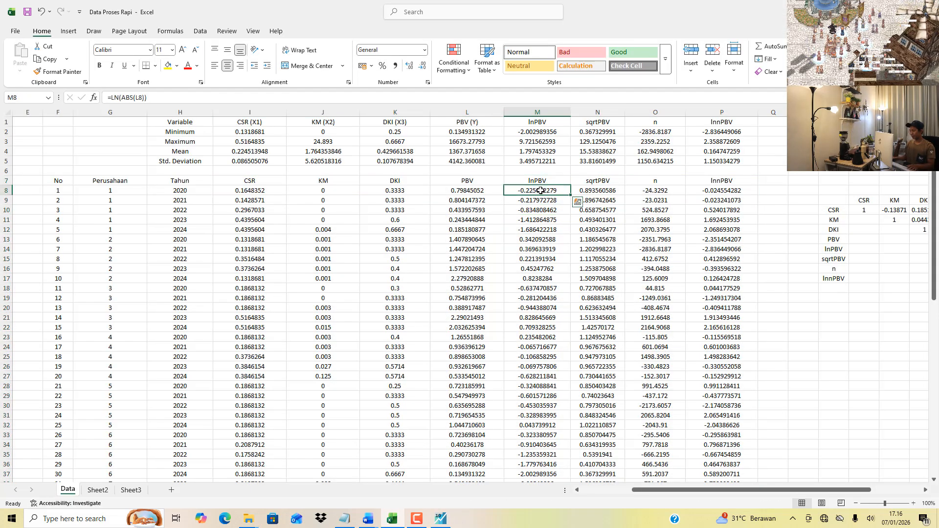
{"action": "left_click", "coordinate": [541, 101]}
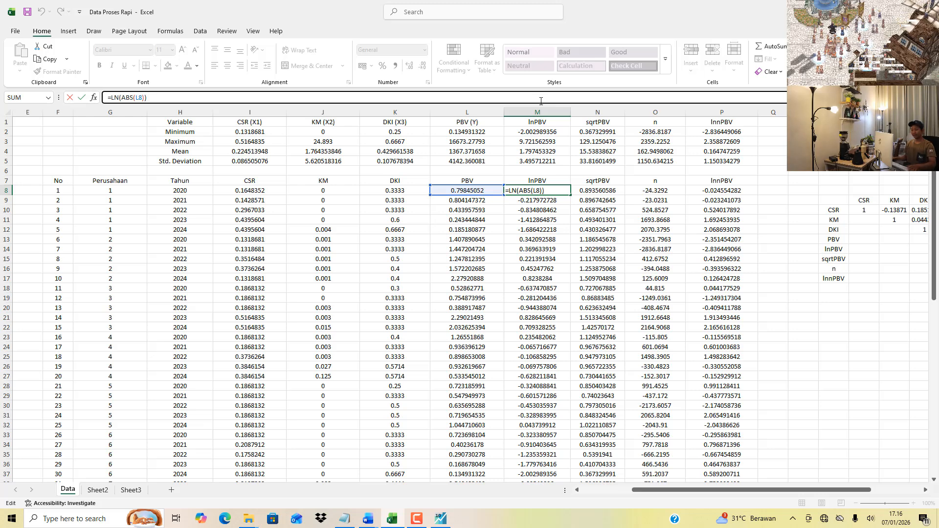
{"action": "key", "text": "Escape"}
Switch to EViews and estimate the least squares equation "lnpbv csr km dki c" over sample 1 65, deleting the previous untitled equation.
{"action": "left_click", "coordinate": [439, 518]}
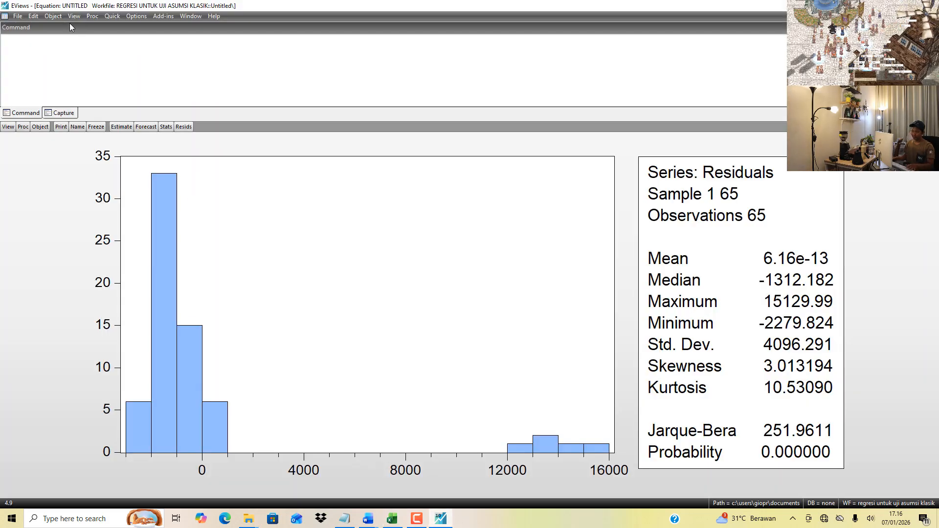
{"action": "left_click", "coordinate": [110, 18]}
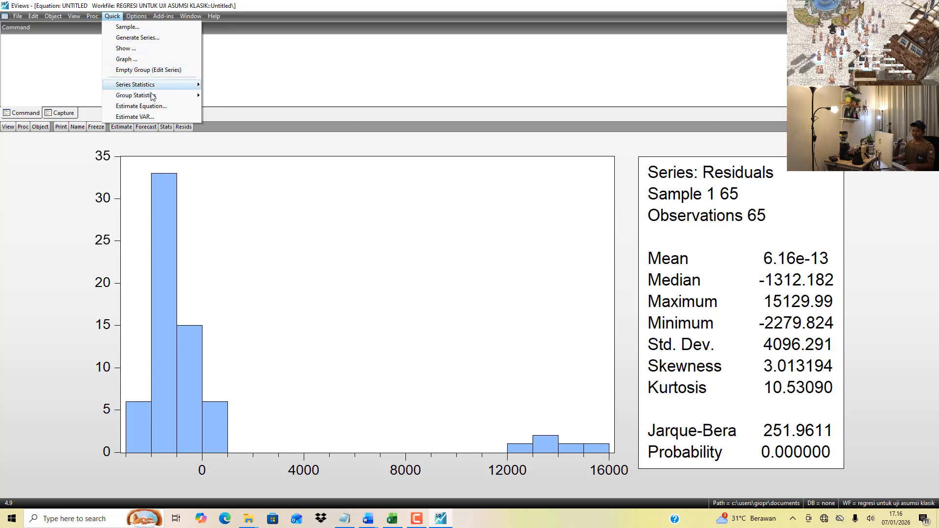
{"action": "left_click", "coordinate": [141, 106]}
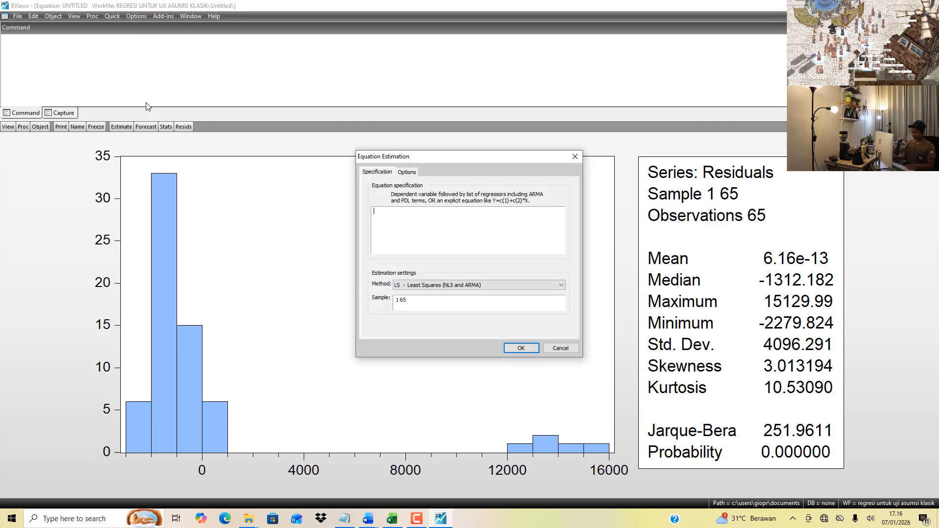
{"action": "type", "text": "ln"}
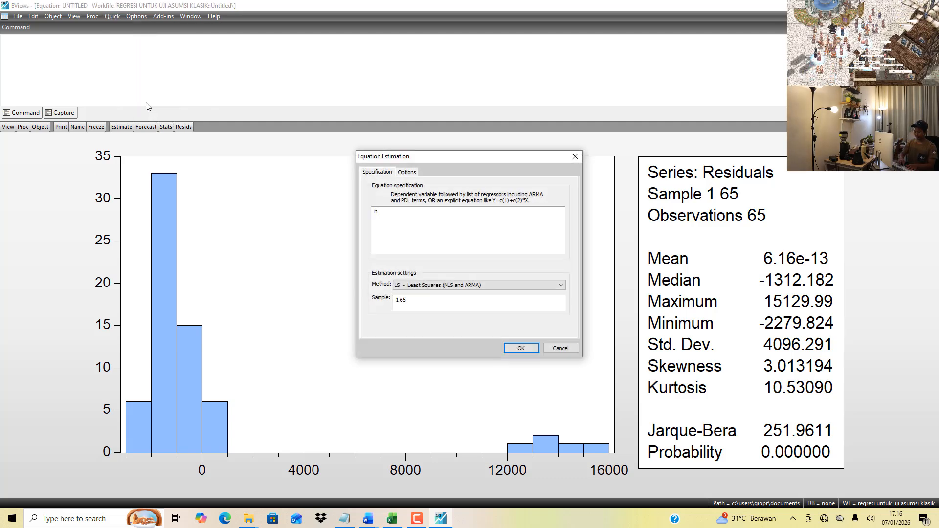
{"action": "type", "text": "pbv"}
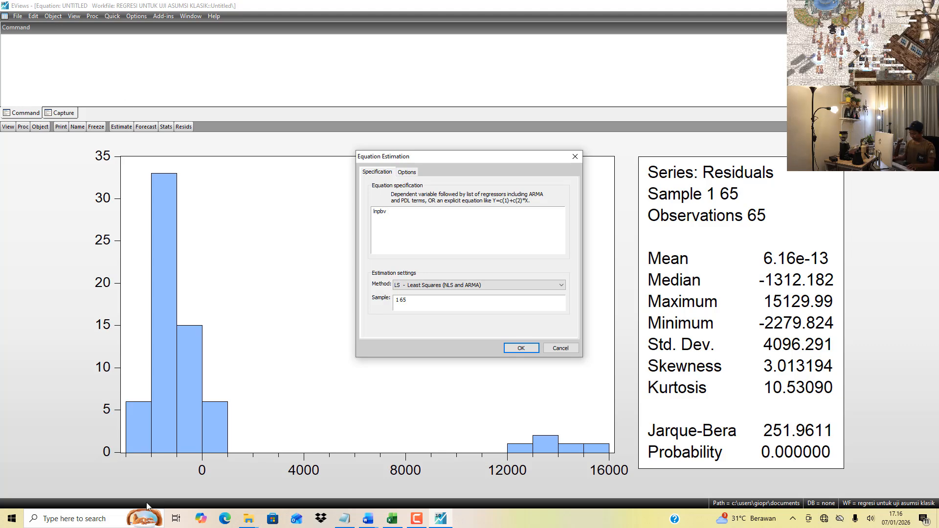
{"action": "left_click", "coordinate": [388, 521]}
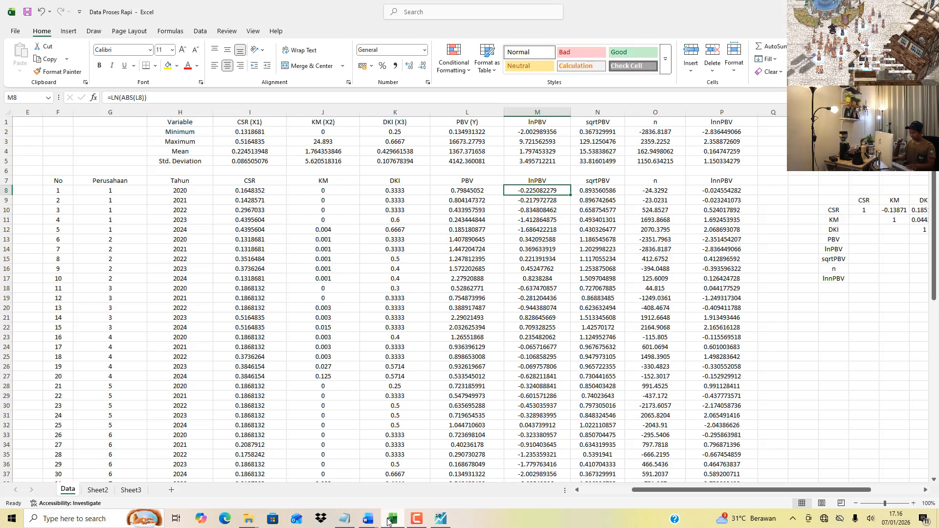
{"action": "left_click", "coordinate": [389, 520]}
{"action": "type", "text": "csr"}
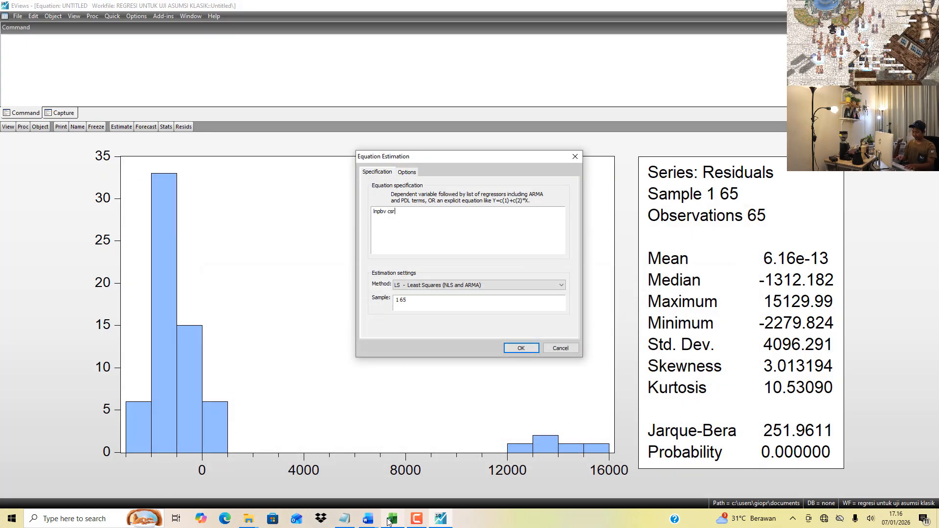
{"action": "type", "text": " km dki c"}
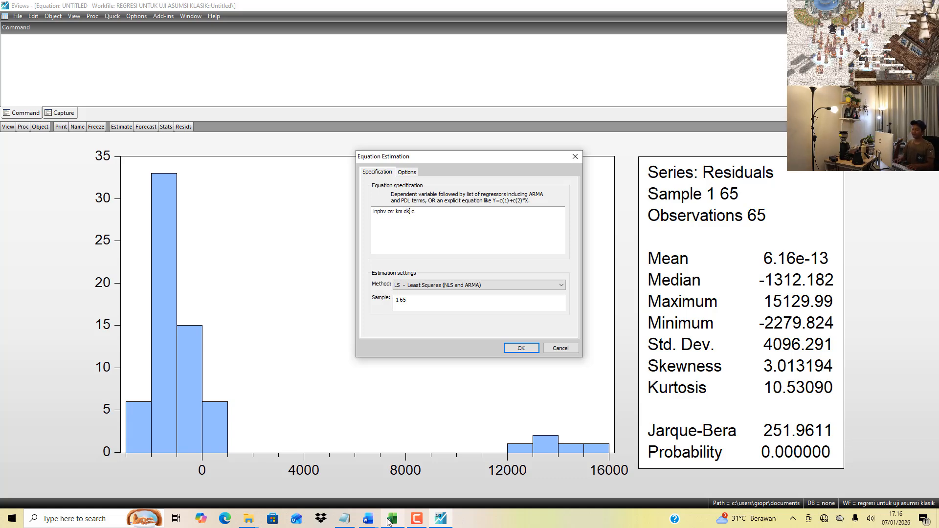
{"action": "key", "text": "shift+Left"}
{"action": "key", "text": "shift+Left"}
{"action": "key", "text": "shift+Left"}
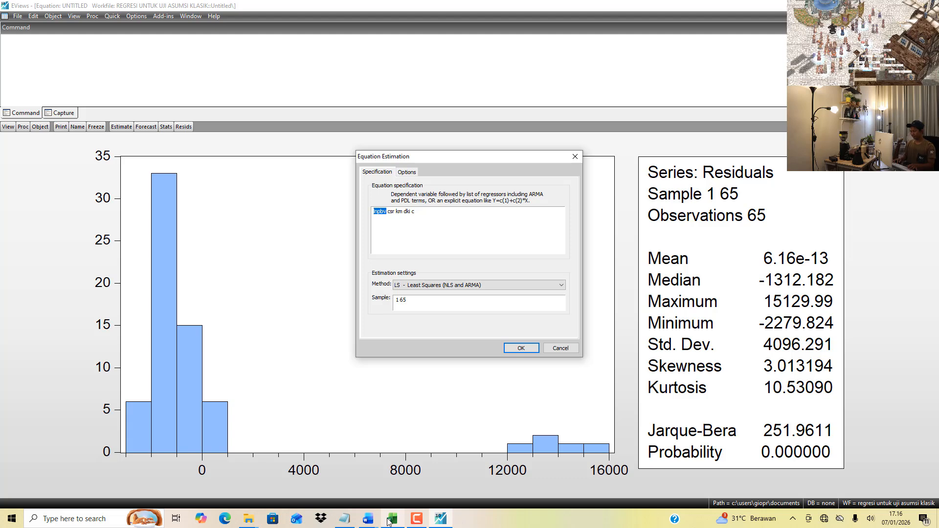
{"action": "key", "text": "Right"}
{"action": "key", "text": "Right"}
{"action": "key", "text": "Right"}
{"action": "key", "text": "Right"}
{"action": "key", "text": "Right"}
{"action": "key", "text": "Right"}
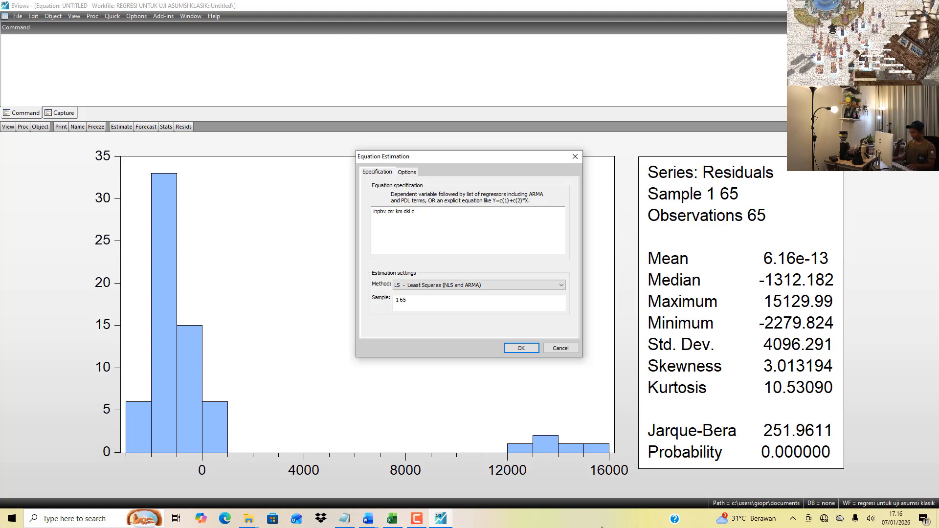
{"action": "left_click", "coordinate": [523, 346]}
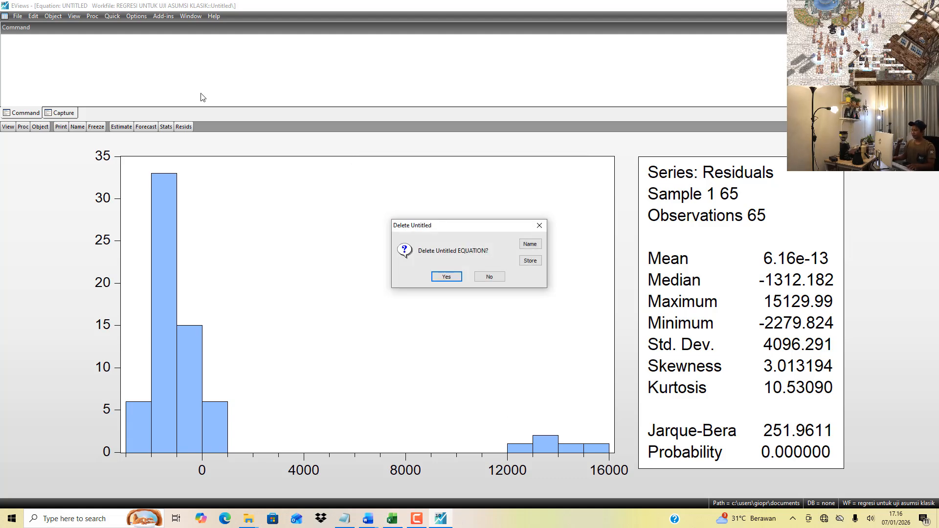
{"action": "left_click", "coordinate": [446, 277]}
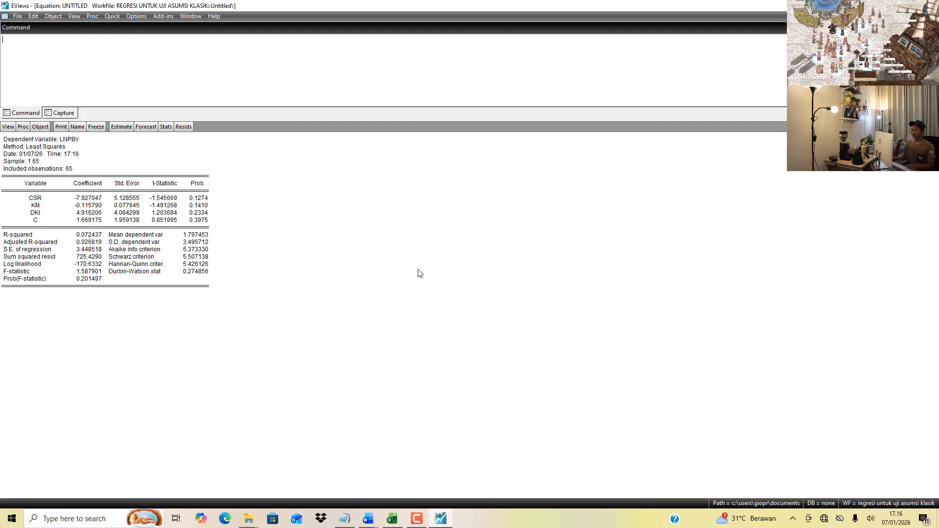
Run the histogram normality test on the residuals of the lnPBV equation.
{"action": "left_click", "coordinate": [74, 16]}
{"action": "mouse_move", "coordinate": [147, 106]}
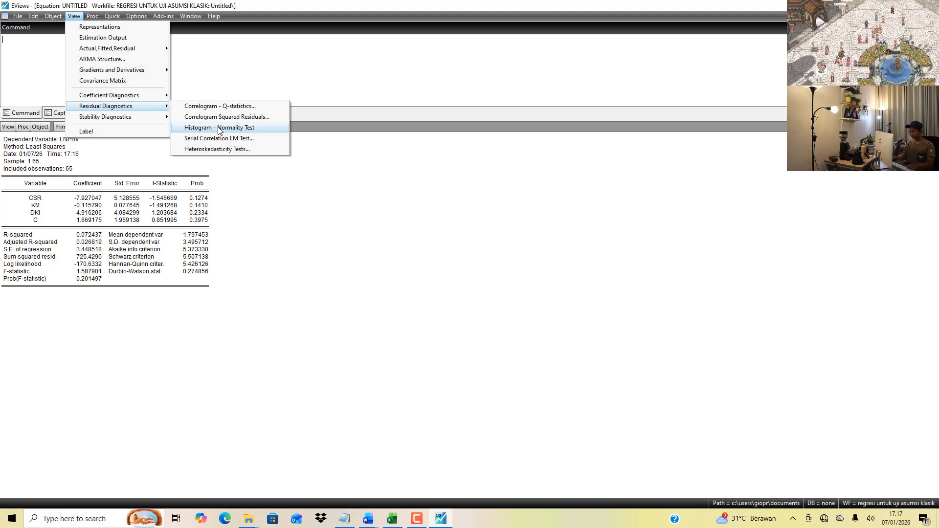
{"action": "left_click", "coordinate": [219, 129]}
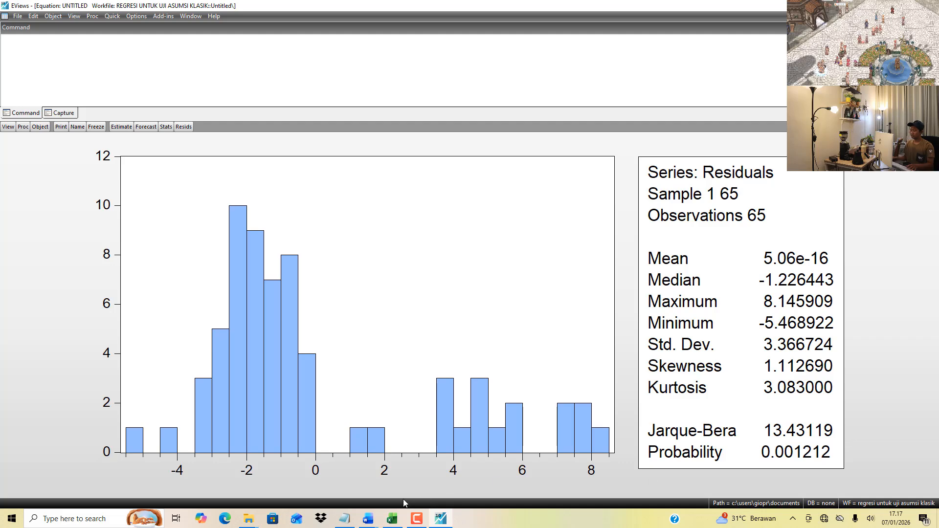
Switch to the Lampiran EViews document in Word and select the probability conclusion beneath the natural logarithm (LN) histogram.
{"action": "left_click", "coordinate": [369, 520]}
{"action": "left_click", "coordinate": [318, 464]}
{"action": "scroll", "coordinate": [432, 350], "scroll_direction": "down", "scroll_amount": 4}
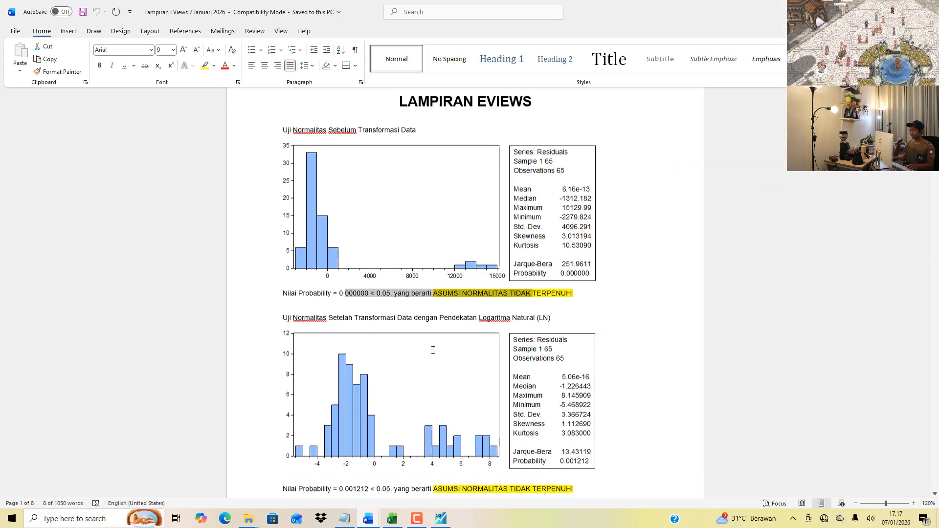
{"action": "scroll", "coordinate": [433, 351], "scroll_direction": "down", "scroll_amount": 2}
{"action": "left_click_drag", "start_coordinate": [347, 317], "coordinate": [515, 319]}
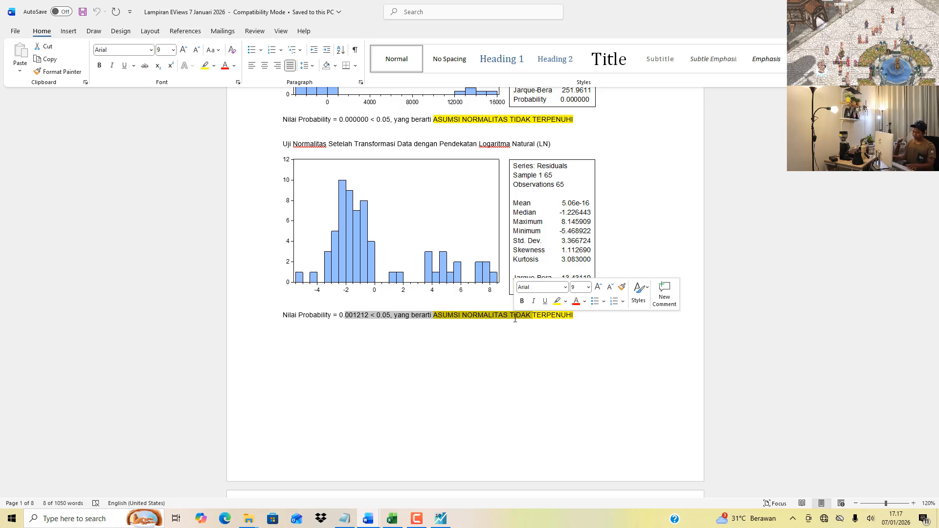
Switch to the Excel workbook and select the sqrtPBV header with its first values in N7:N11.
{"action": "left_click", "coordinate": [391, 518]}
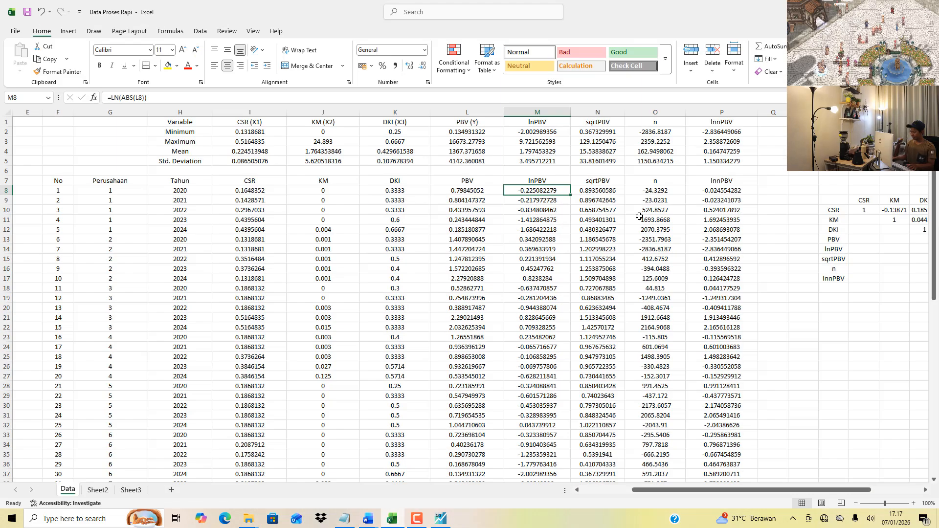
{"action": "left_click", "coordinate": [643, 190]}
{"action": "left_click_drag", "start_coordinate": [610, 181], "coordinate": [609, 221]}
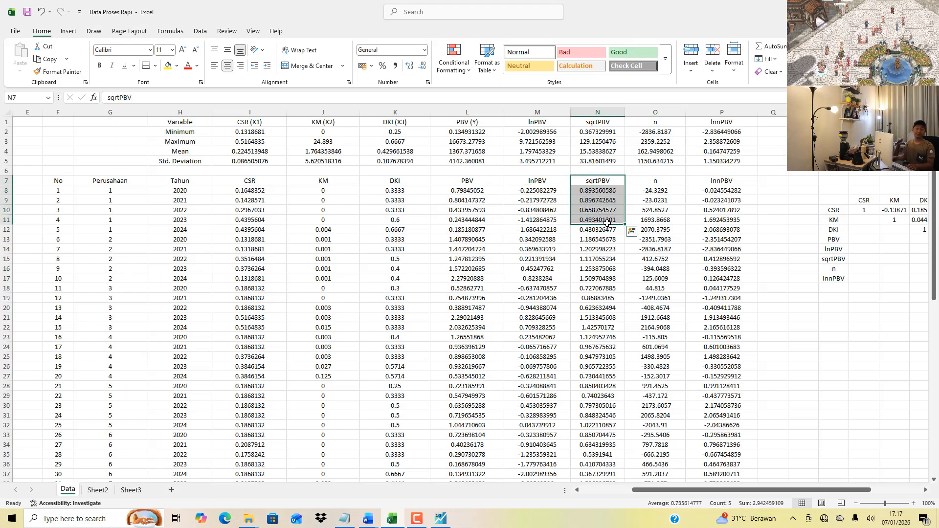
Switch to EViews and estimate the least squares equation "sqrtpbv csr km dki c" over sample 1 65, deleting the previous untitled equation.
{"action": "left_click", "coordinate": [440, 518]}
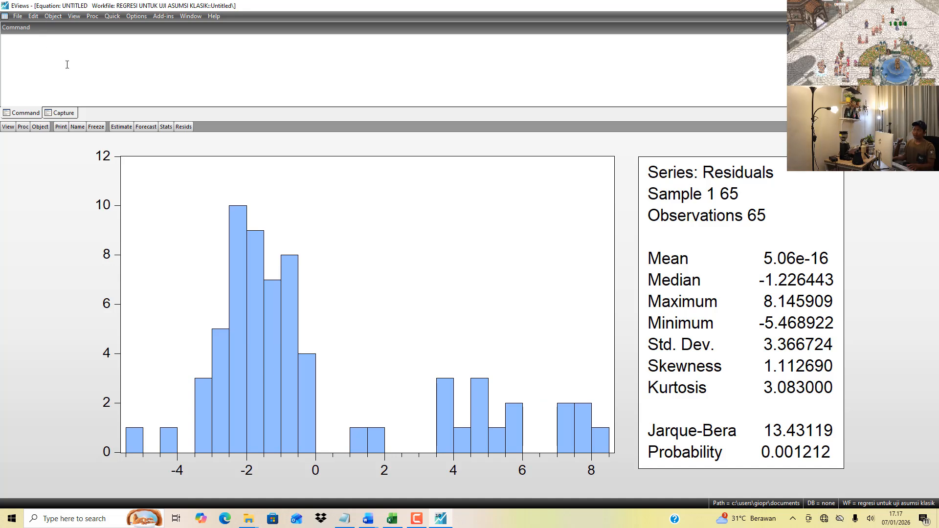
{"action": "left_click", "coordinate": [112, 16]}
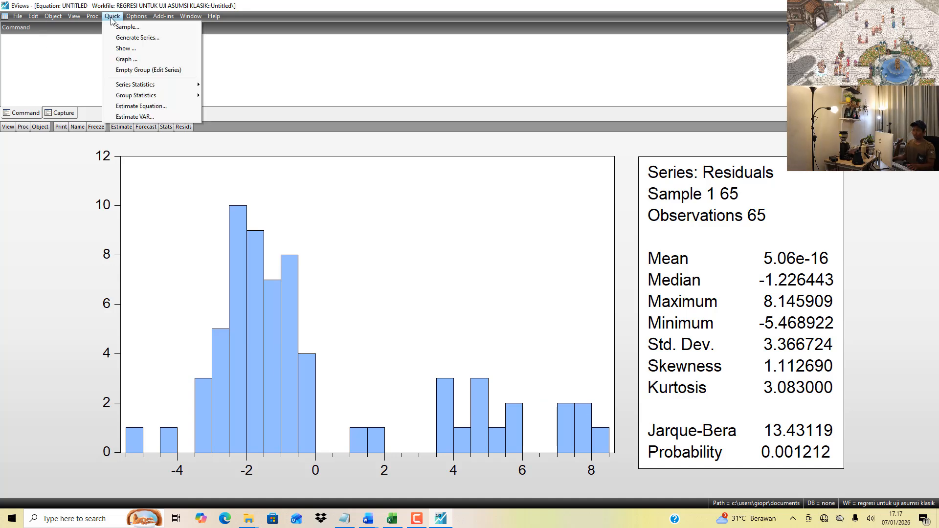
{"action": "left_click", "coordinate": [152, 107]}
{"action": "type", "text": "sqrtPBV"}
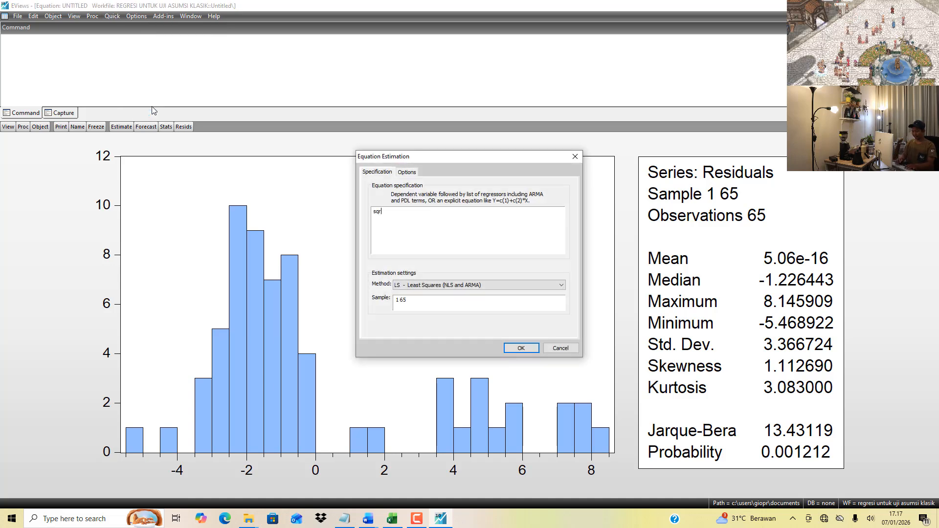
{"action": "key", "text": "BackSpace"}
{"action": "key", "text": "BackSpace"}
{"action": "type", "text": "bv csr km dki c"}
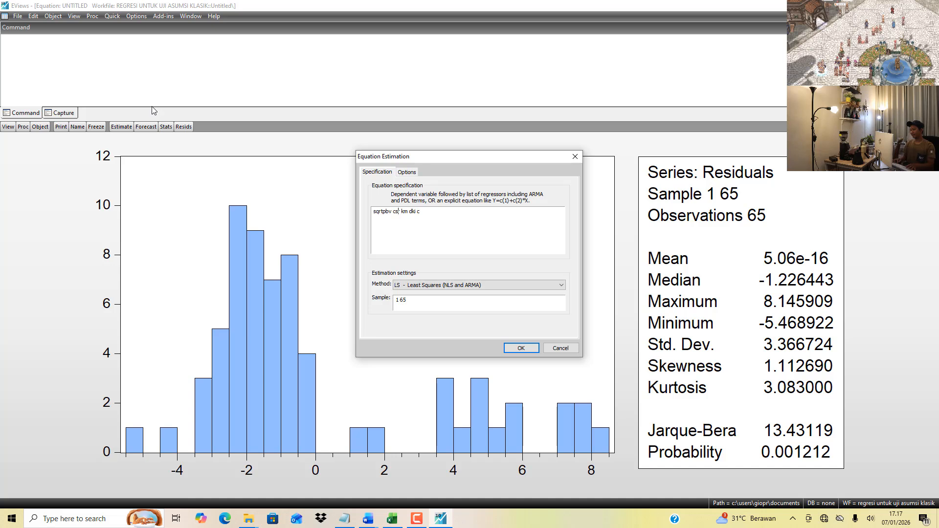
{"action": "key", "text": "Left"}
{"action": "key", "text": "Left"}
{"action": "key", "text": "Left"}
{"action": "left_click", "coordinate": [512, 350]}
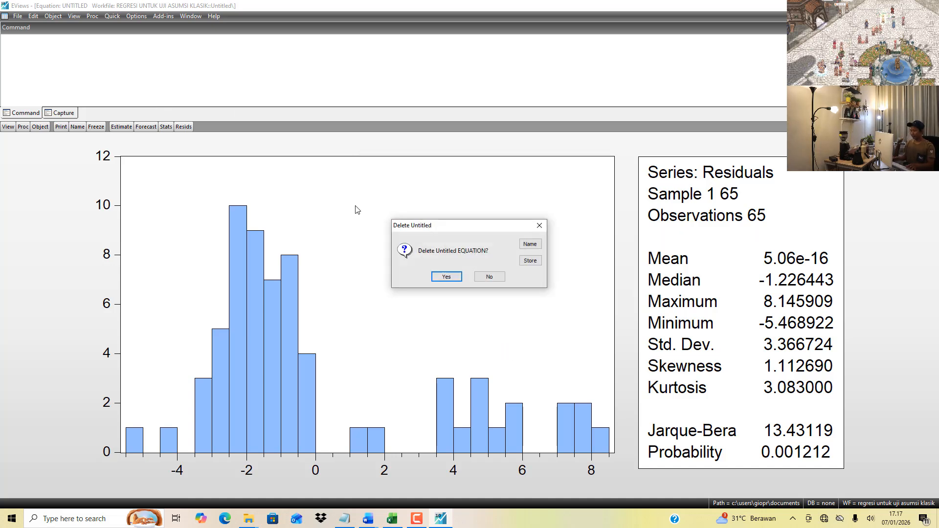
{"action": "left_click", "coordinate": [446, 276]}
Run the histogram normality test on the residuals of the sqrtPBV equation.
{"action": "left_click", "coordinate": [74, 16]}
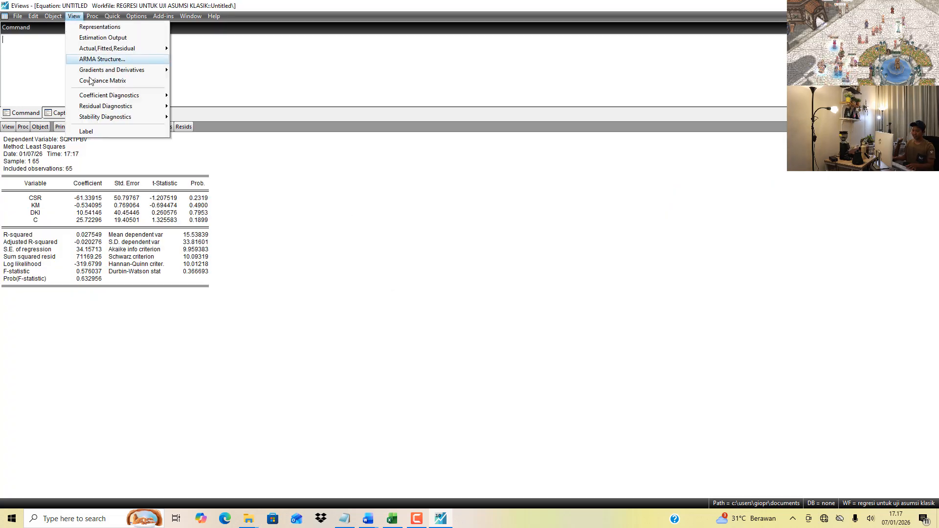
{"action": "mouse_move", "coordinate": [148, 109]}
{"action": "left_click", "coordinate": [229, 127]}
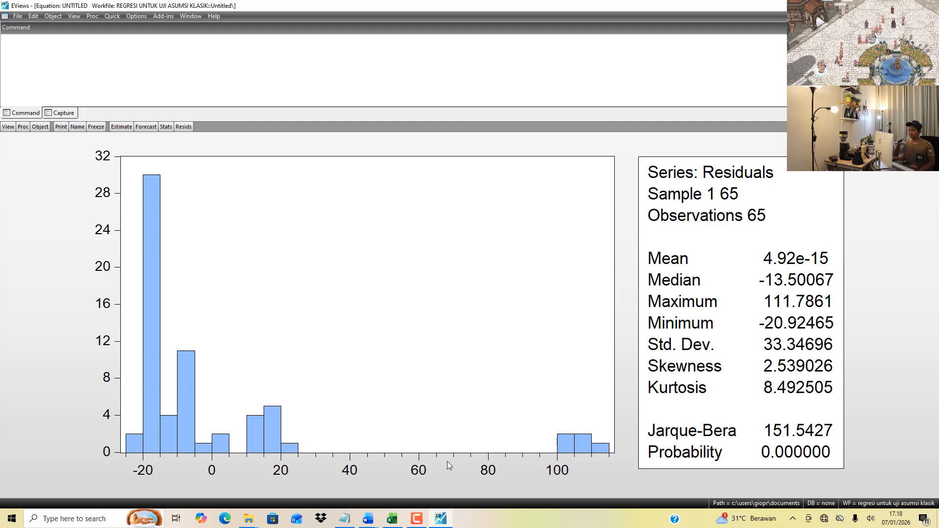
Switch to the Lampiran EViews document in Word, select the probability conclusion beneath the square root (SQRT) histogram, and return to EViews.
{"action": "mouse_move", "coordinate": [364, 522]}
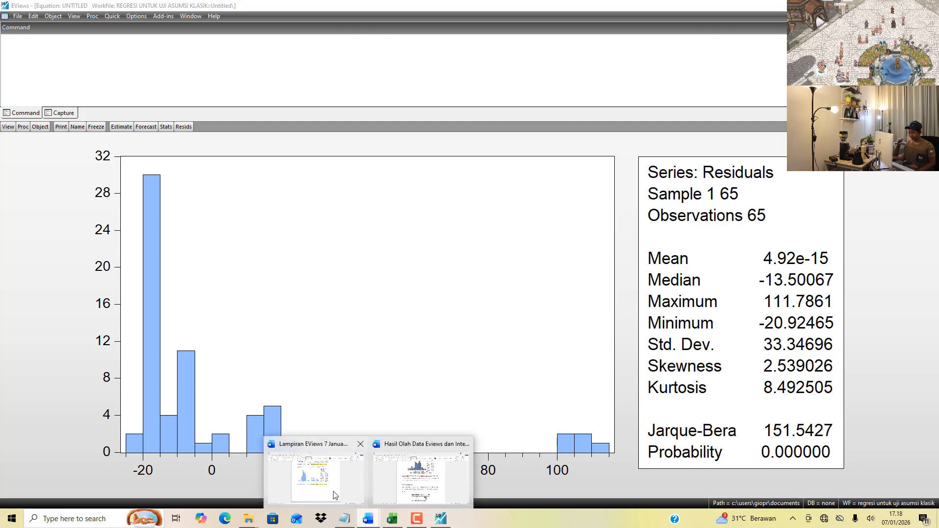
{"action": "left_click", "coordinate": [314, 471]}
{"action": "scroll", "coordinate": [347, 338], "scroll_direction": "down", "scroll_amount": 3}
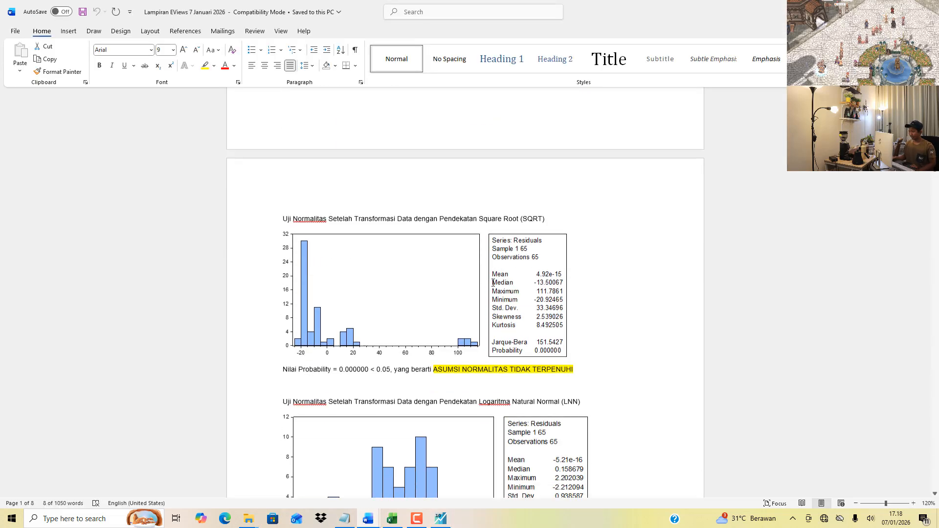
{"action": "left_click_drag", "start_coordinate": [320, 368], "coordinate": [462, 368]}
{"action": "left_click", "coordinate": [440, 472]}
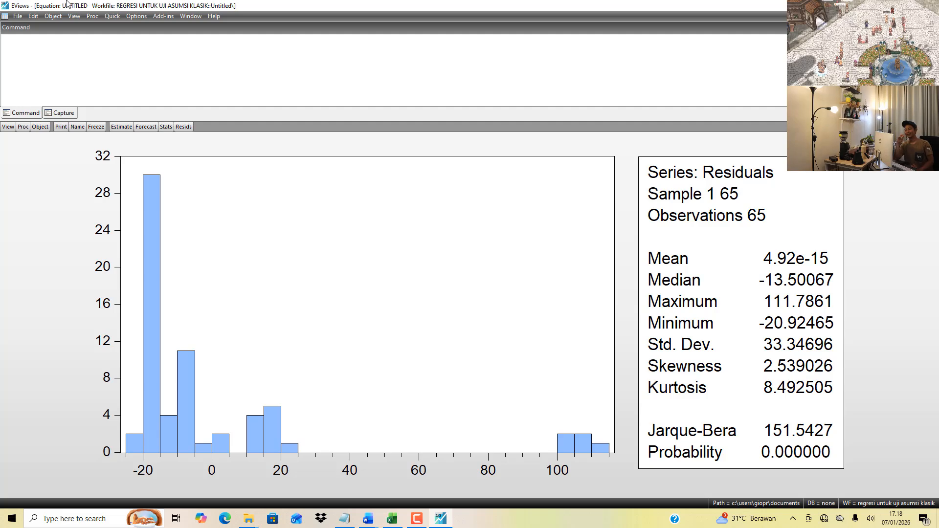
Switch to the Excel workbook, select the first lnnPBV values and inspect the formula in P8 without changing it.
{"action": "left_click", "coordinate": [391, 518]}
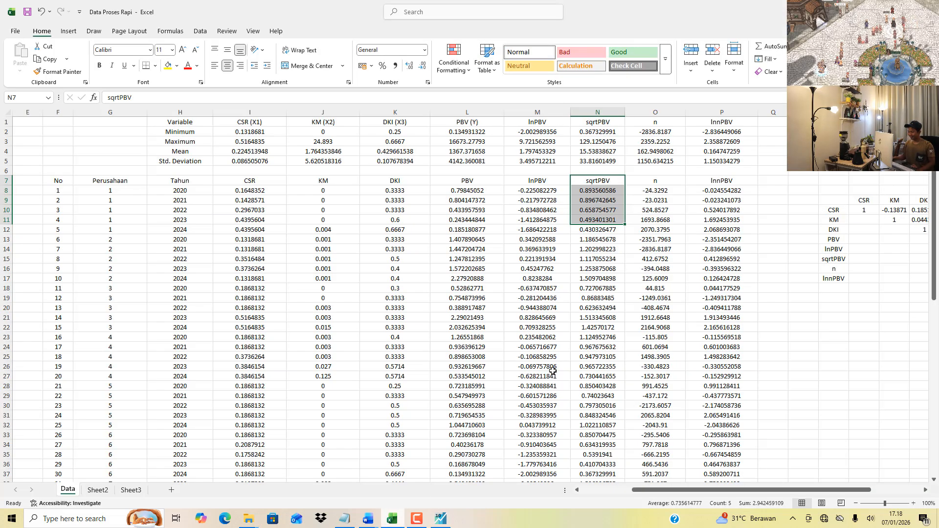
{"action": "left_click_drag", "start_coordinate": [719, 182], "coordinate": [700, 228]}
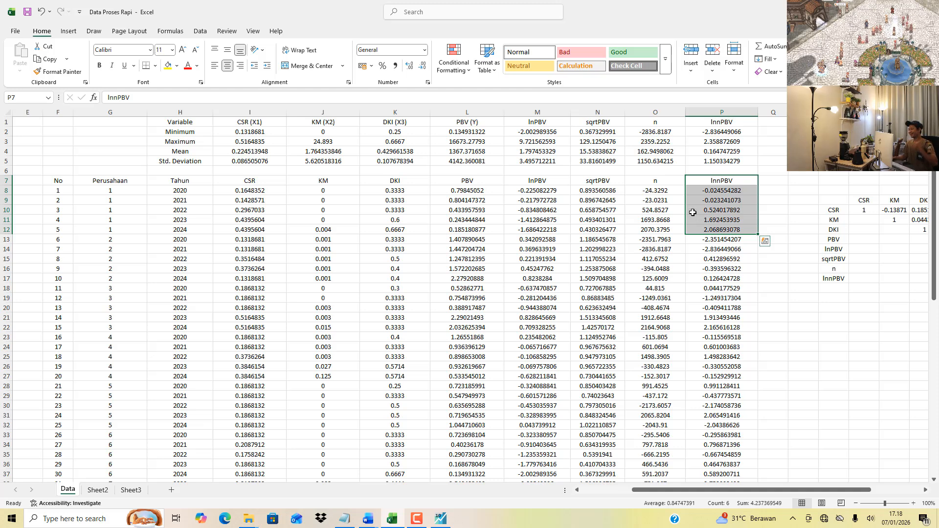
{"action": "left_click", "coordinate": [697, 189]}
{"action": "left_click", "coordinate": [691, 99]}
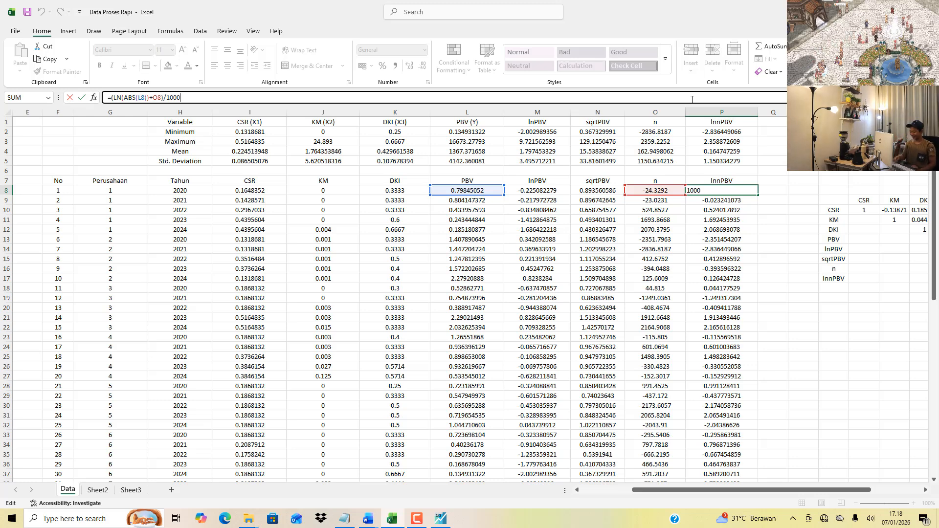
{"action": "key", "text": "Return"}
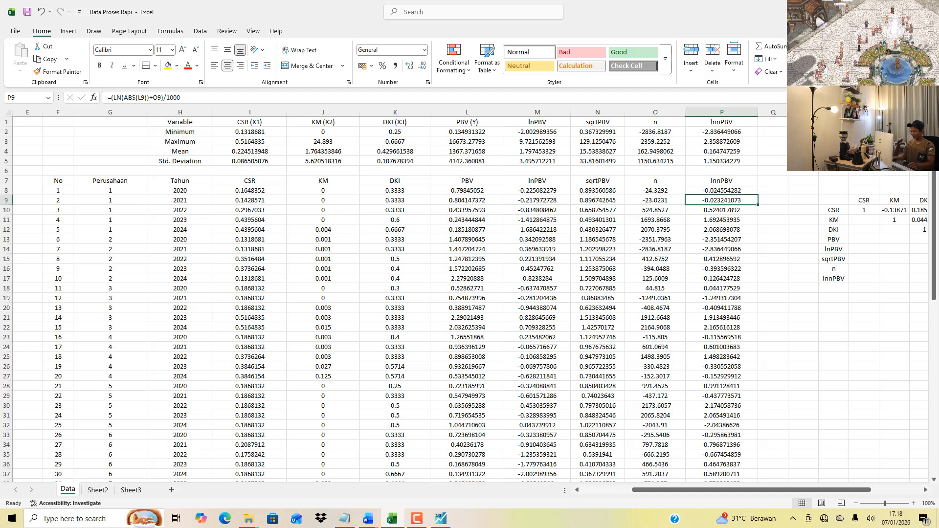
Switch to EViews and estimate the least squares equation "lnnpbv csr km dki c" over sample 1 65.
{"action": "left_click", "coordinate": [440, 518]}
{"action": "left_click", "coordinate": [117, 16]}
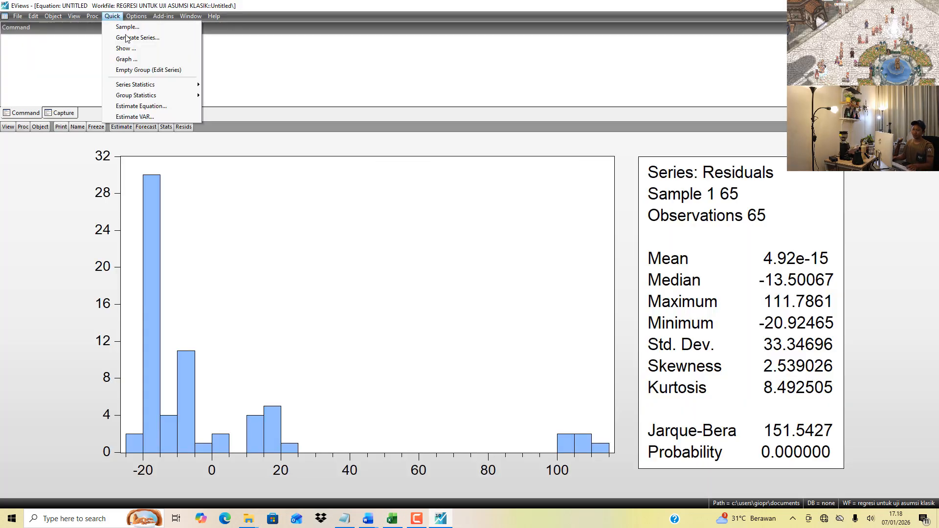
{"action": "left_click", "coordinate": [149, 107]}
{"action": "type", "text": "l"}
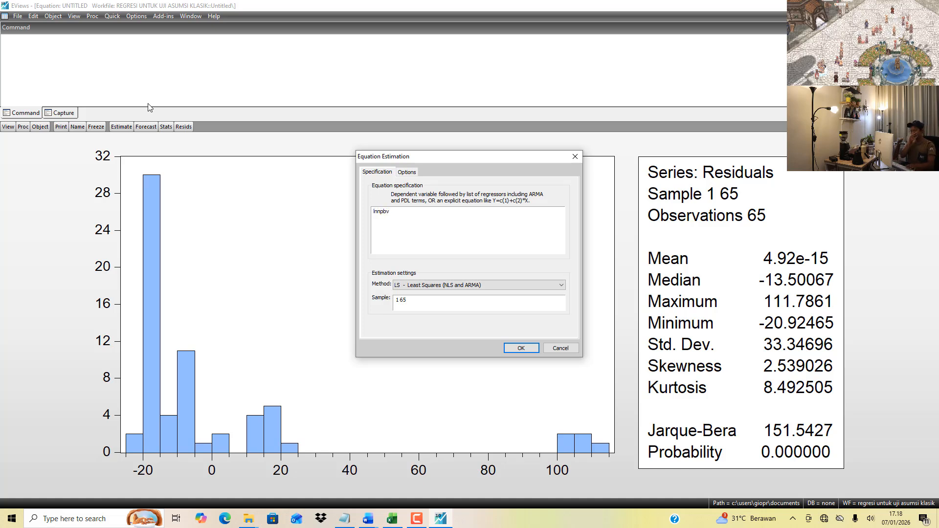
{"action": "type", "text": "nnpbv csr"}
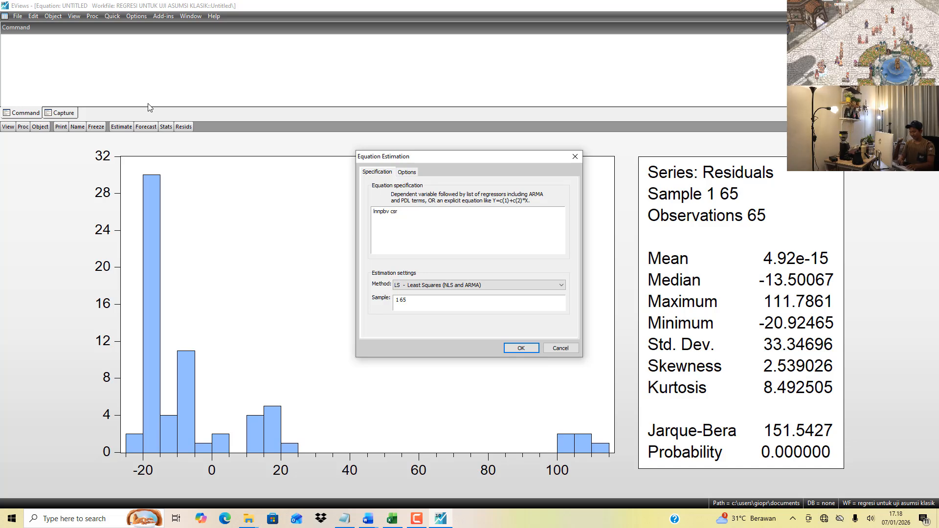
{"action": "left_click", "coordinate": [391, 520]}
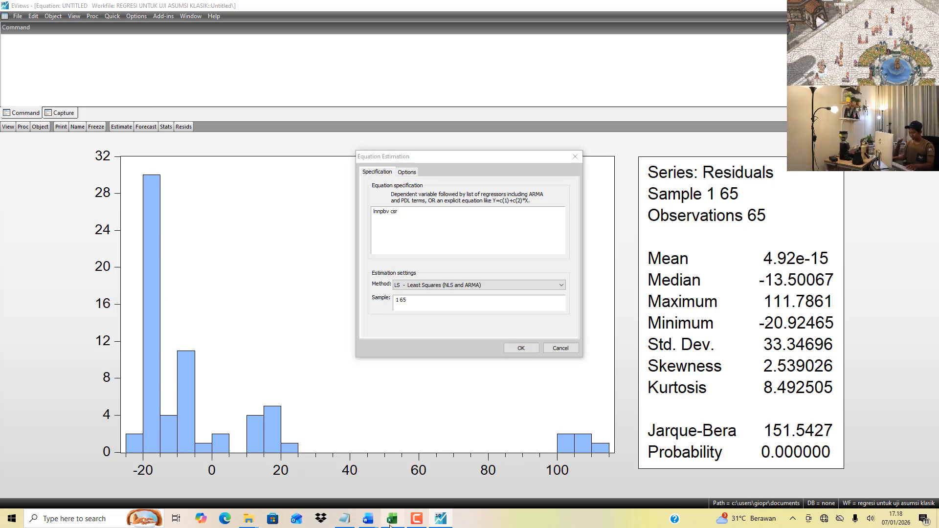
{"action": "left_click", "coordinate": [391, 520]}
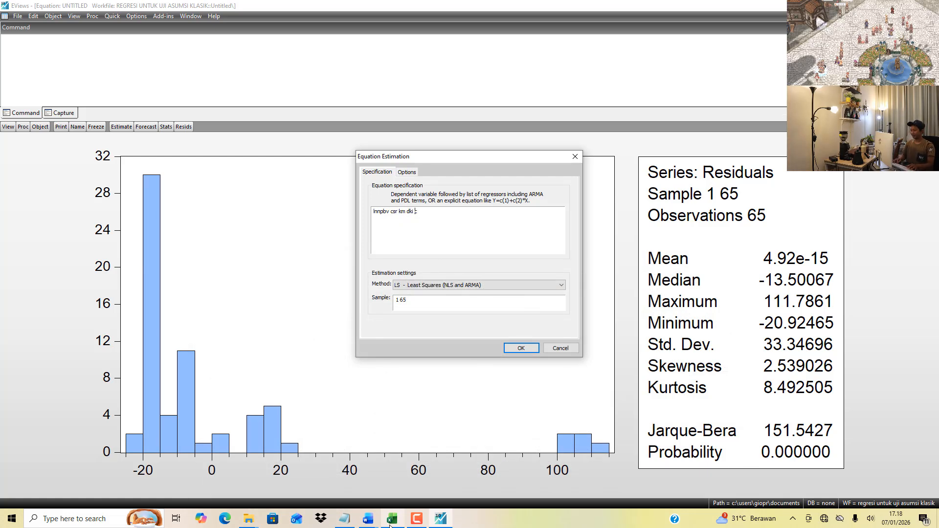
{"action": "key", "text": "Return"}
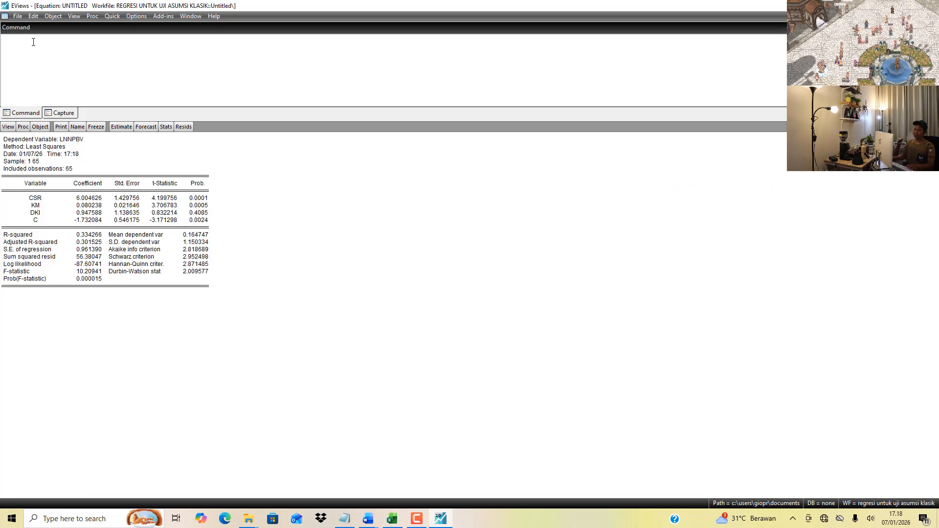
Run the histogram normality test on the residuals of the lnnPBV equation.
{"action": "left_click", "coordinate": [74, 16]}
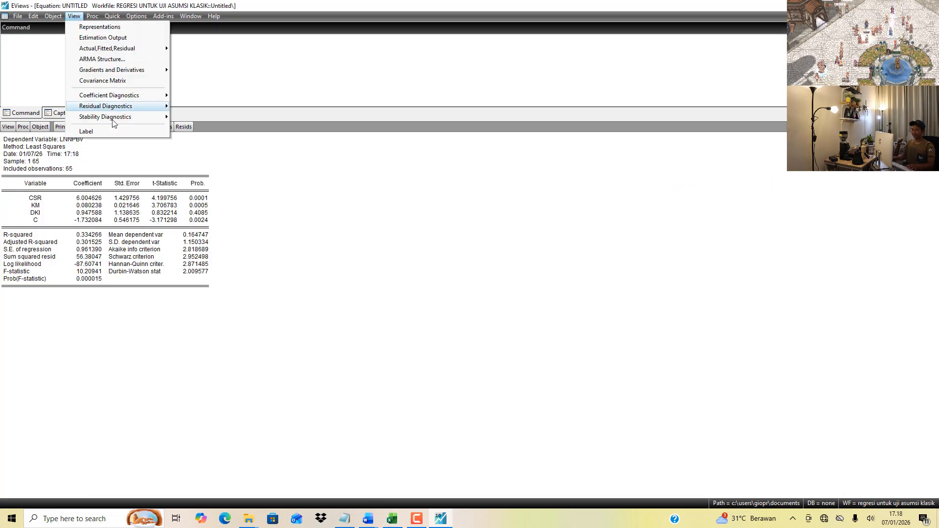
{"action": "mouse_move", "coordinate": [113, 106]}
{"action": "left_click", "coordinate": [228, 127]}
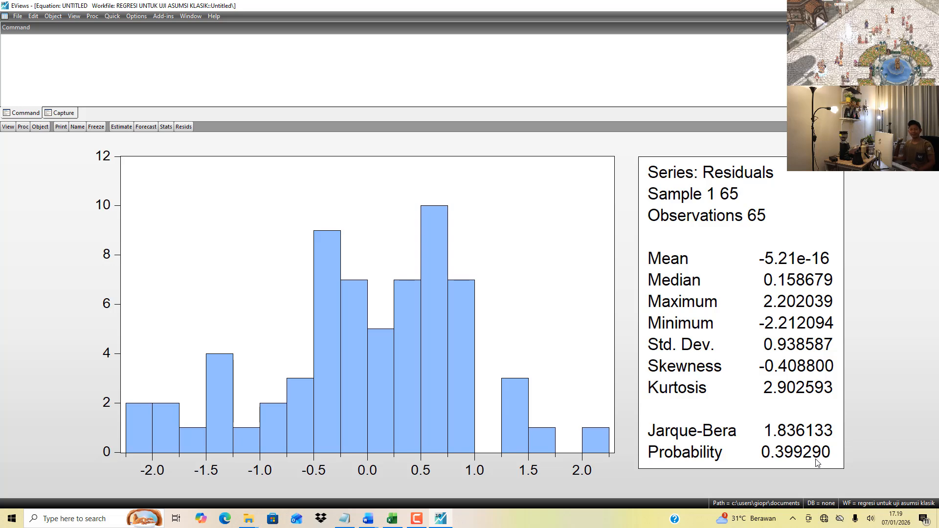
Switch to the Lampiran EViews document in Word and select the probability conclusion beneath the Logaritma Natural Normal (LNN) histogram.
{"action": "mouse_move", "coordinate": [372, 522]}
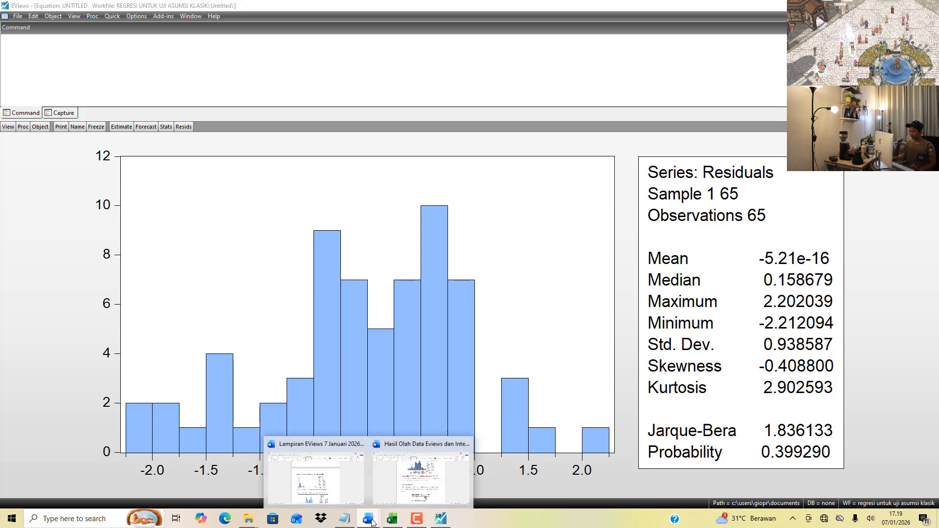
{"action": "left_click", "coordinate": [316, 477]}
{"action": "scroll", "coordinate": [384, 296], "scroll_direction": "down", "scroll_amount": 5}
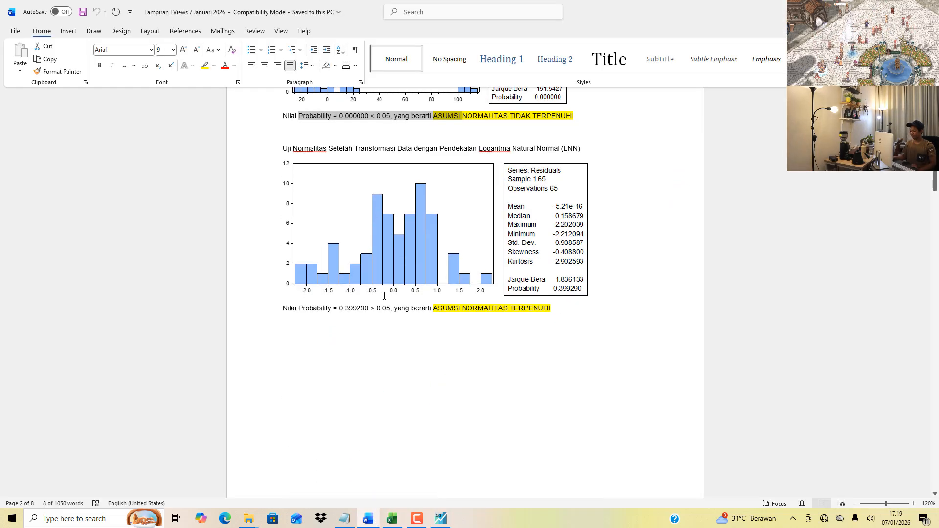
{"action": "left_click_drag", "start_coordinate": [345, 308], "coordinate": [509, 310]}
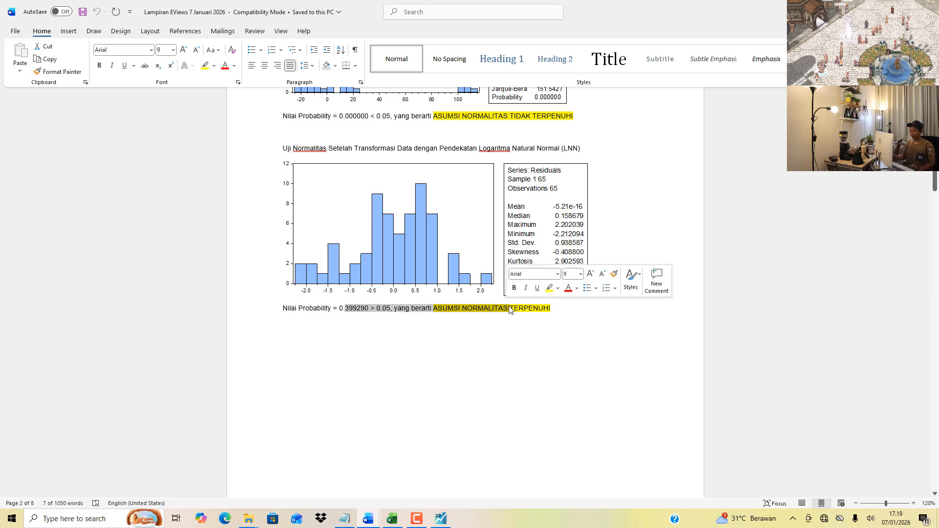
Switch to the Hasil Olah Data Eviews document and select the Jarque-Bera probability interpretation beneath Gambar 4.1.
{"action": "mouse_move", "coordinate": [367, 522]}
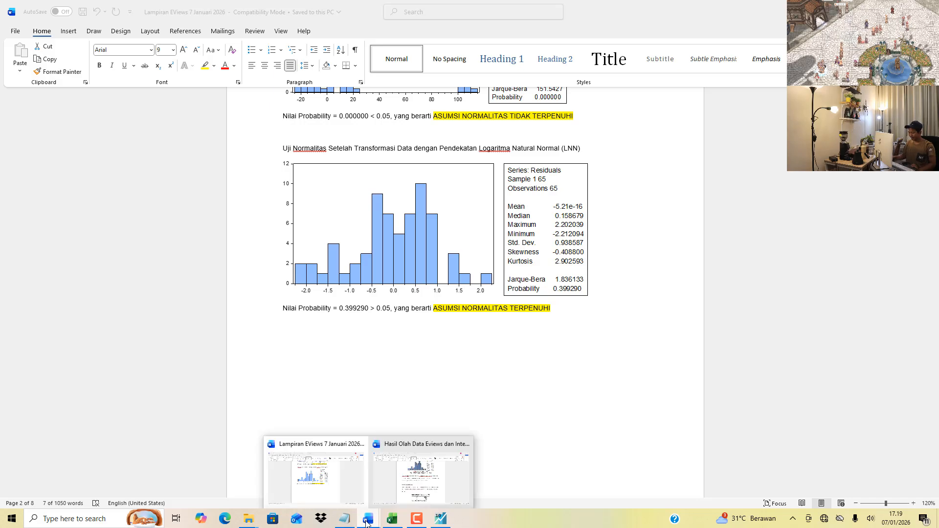
{"action": "left_click", "coordinate": [419, 471]}
{"action": "scroll", "coordinate": [470, 282], "scroll_direction": "up", "scroll_amount": 5}
{"action": "scroll", "coordinate": [440, 286], "scroll_direction": "up", "scroll_amount": 5}
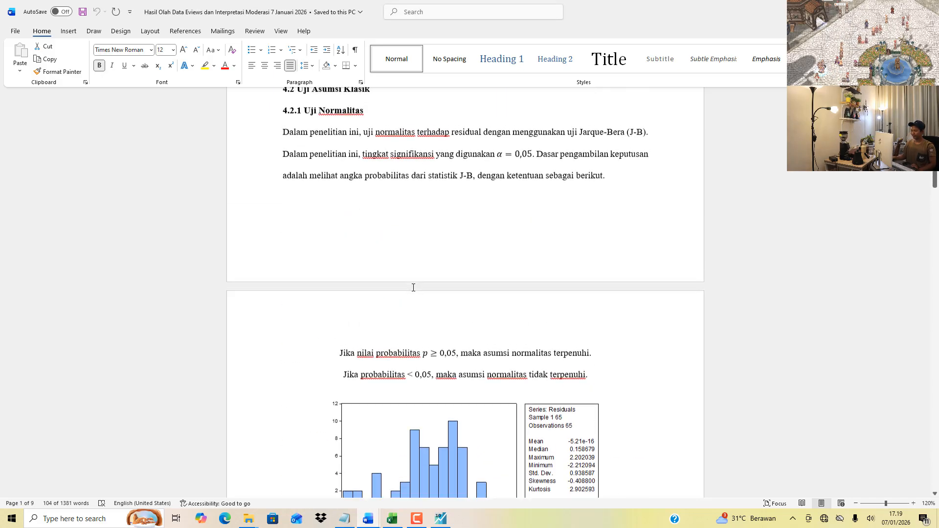
{"action": "scroll", "coordinate": [445, 291], "scroll_direction": "down", "scroll_amount": 10}
{"action": "scroll", "coordinate": [446, 298], "scroll_direction": "down", "scroll_amount": 1}
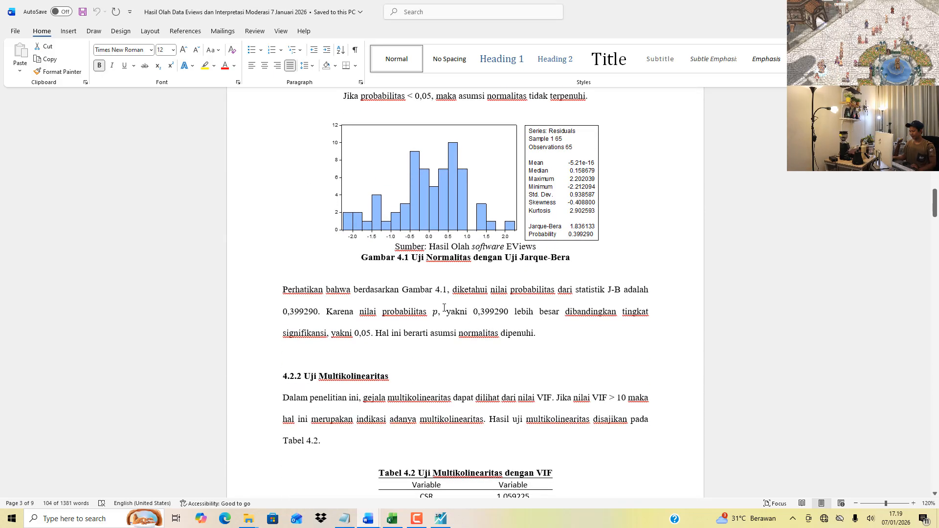
{"action": "left_click_drag", "start_coordinate": [280, 312], "coordinate": [503, 327]}
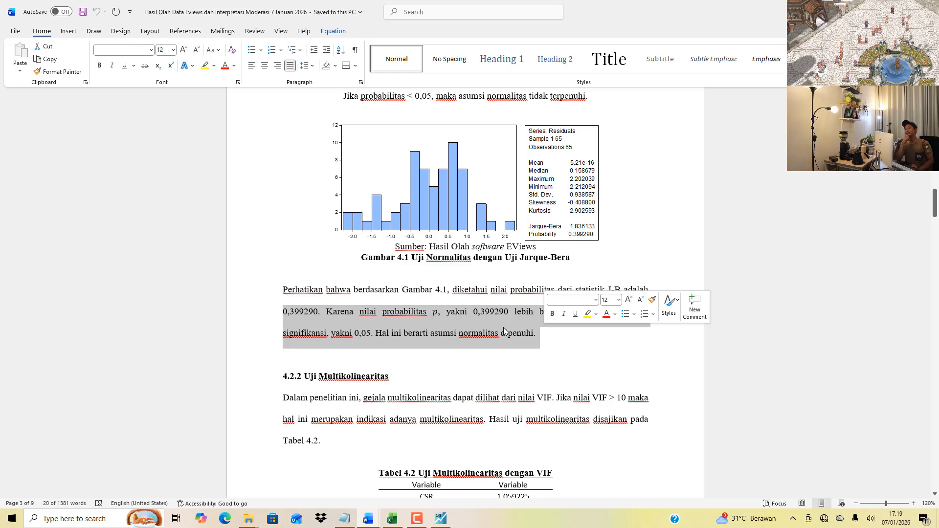
Review the normality decision rules and select the introductory text of section 4.2.2 Uji Multikolinearitas.
{"action": "scroll", "coordinate": [451, 325], "scroll_direction": "up", "scroll_amount": 10}
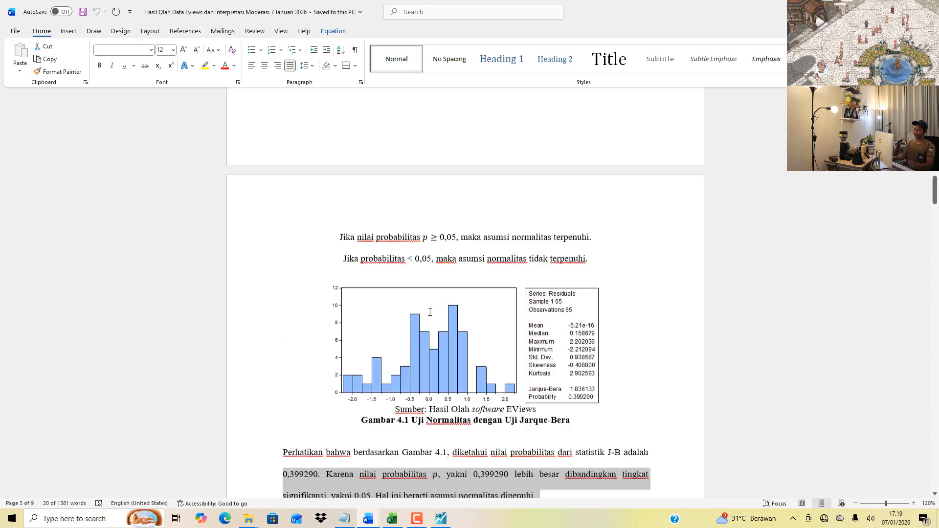
{"action": "scroll", "coordinate": [451, 325], "scroll_direction": "down", "scroll_amount": 15}
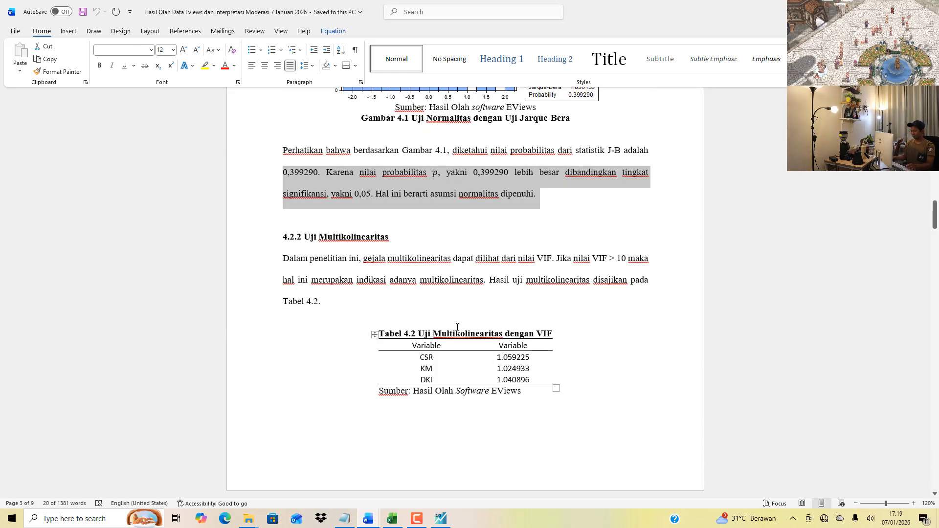
{"action": "left_click_drag", "start_coordinate": [375, 165], "coordinate": [513, 221]}
Switch to EViews and compute the variance inflation factors of the lnnPBV equation.
{"action": "left_click", "coordinate": [440, 518]}
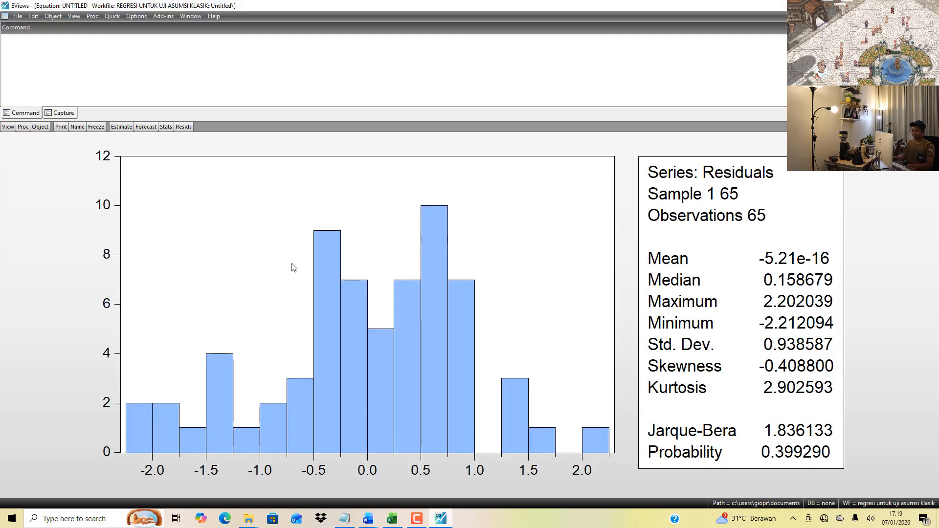
{"action": "left_click", "coordinate": [71, 18]}
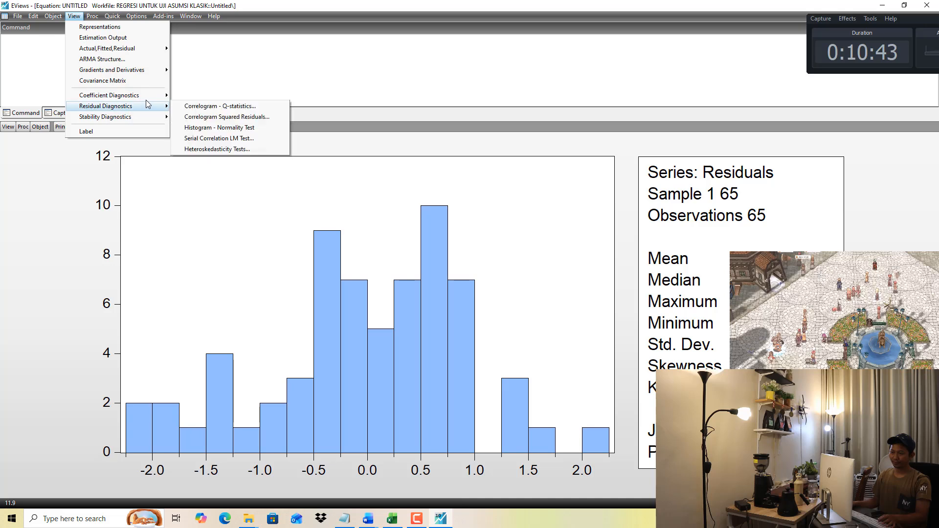
{"action": "mouse_move", "coordinate": [122, 95]}
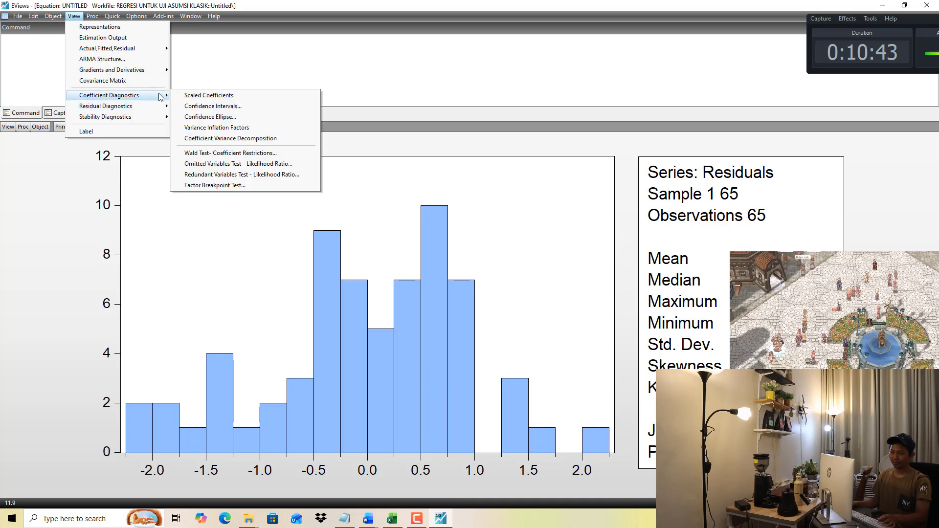
{"action": "left_click", "coordinate": [230, 128]}
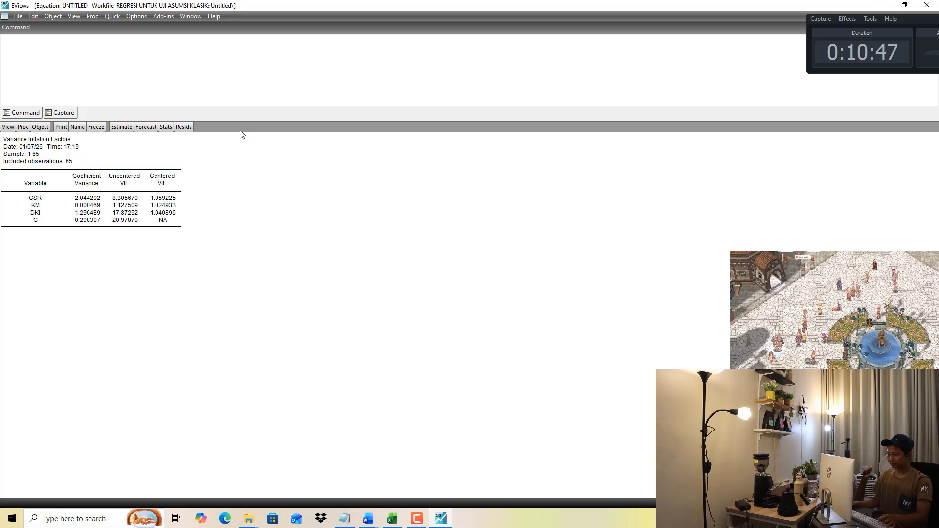
Inspect the centered VIF values of CSR, KM and DKI one after another in the variance inflation output.
{"action": "left_click", "coordinate": [169, 187]}
{"action": "left_click", "coordinate": [164, 199]}
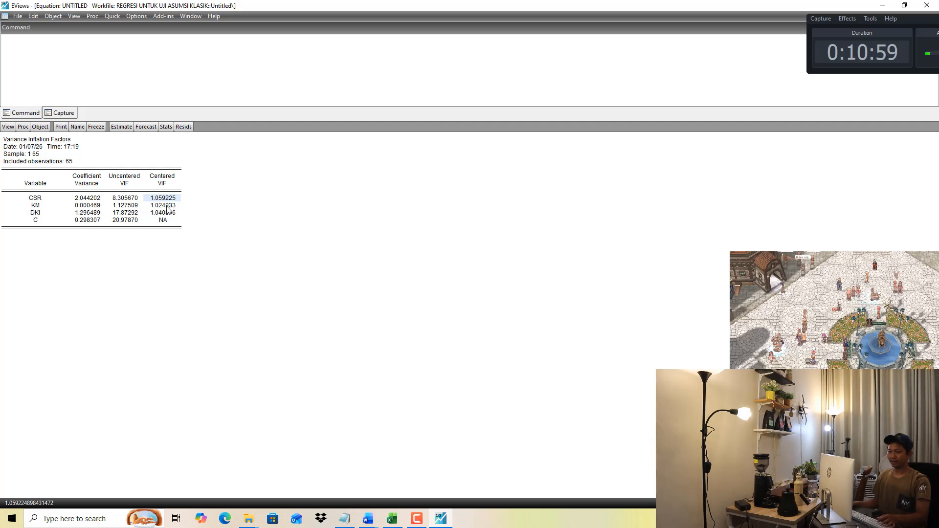
{"action": "left_click", "coordinate": [166, 206]}
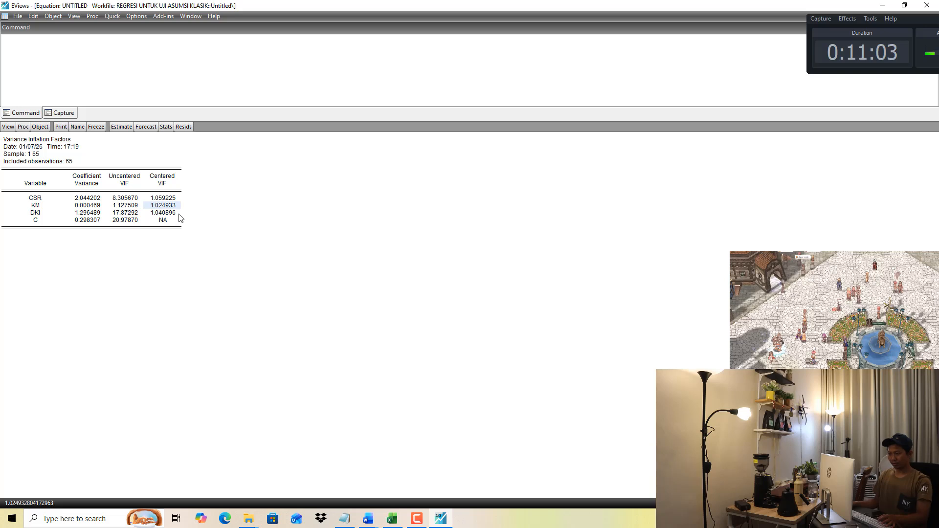
{"action": "left_click", "coordinate": [165, 214]}
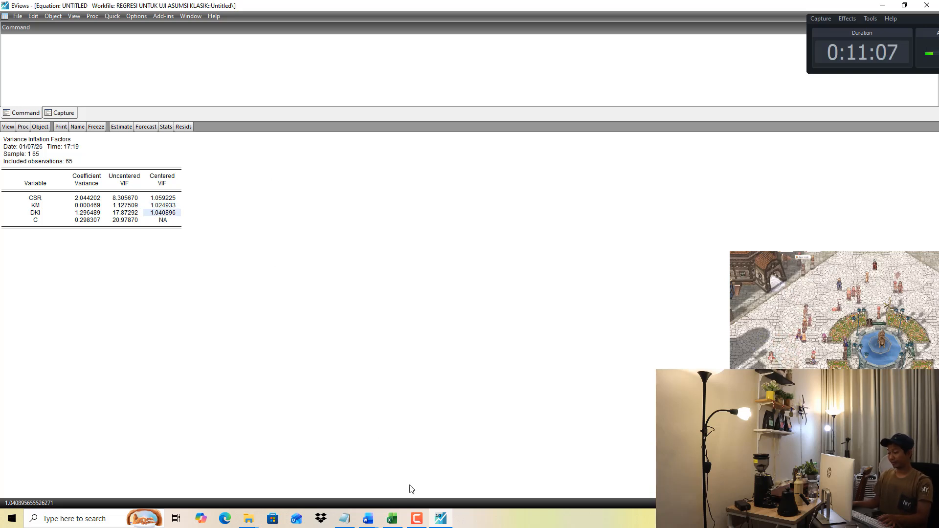
Switch to the Lampiran EViews document in Word and examine the centered VIF values in the Uji Multikolinearitas table.
{"action": "mouse_move", "coordinate": [373, 517]}
{"action": "left_click", "coordinate": [342, 471]}
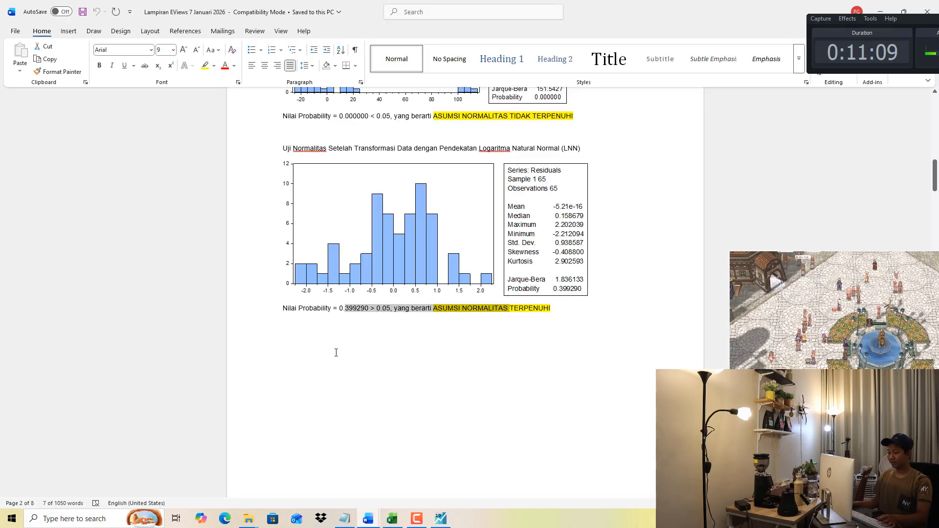
{"action": "scroll", "coordinate": [318, 294], "scroll_direction": "down", "scroll_amount": 10}
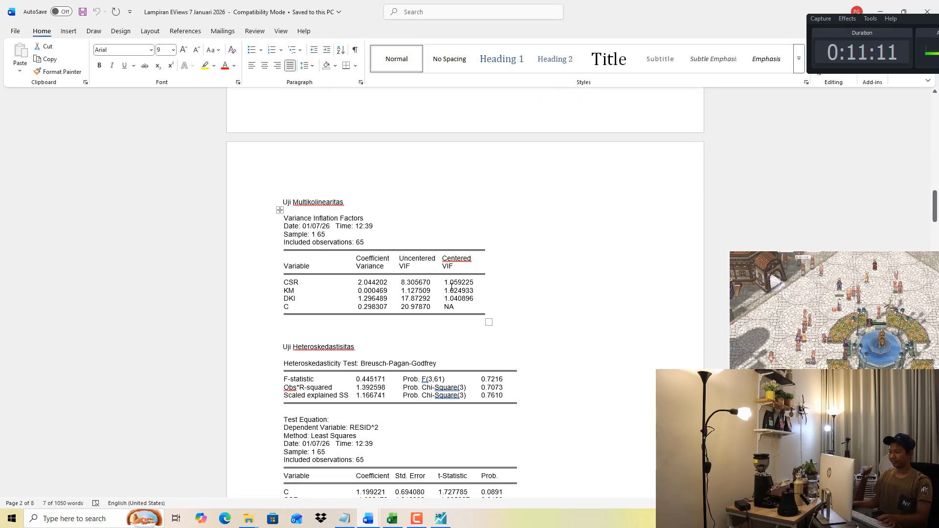
{"action": "left_click_drag", "start_coordinate": [451, 286], "coordinate": [472, 300]}
Switch to the Hasil Olah Data Eviews document and select the VIF table, Tabel 4.2, in section 4.2.2.
{"action": "left_click", "coordinate": [368, 520]}
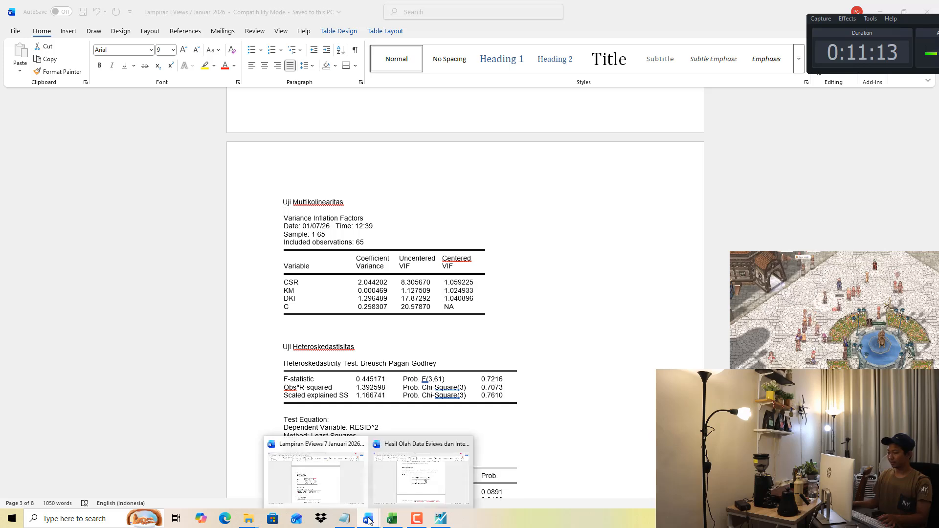
{"action": "left_click", "coordinate": [420, 471]}
{"action": "scroll", "coordinate": [484, 216], "scroll_direction": "down", "scroll_amount": 2}
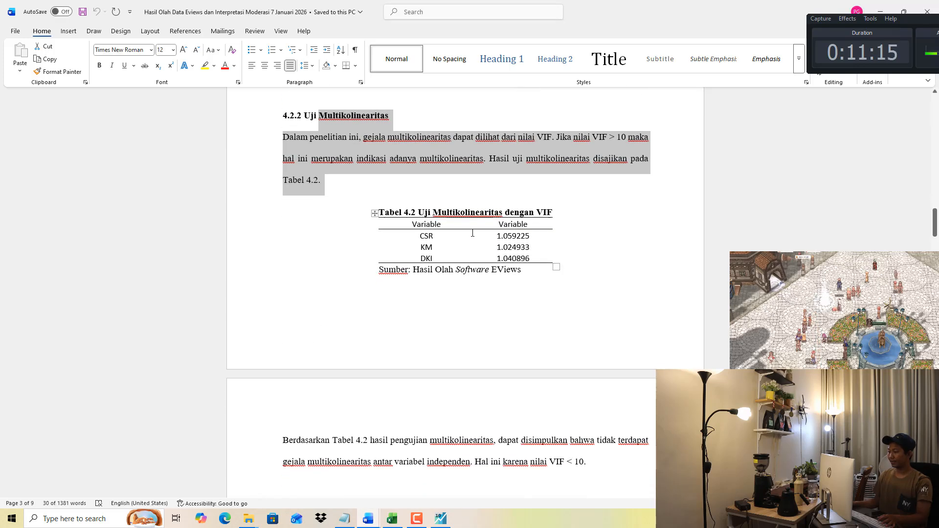
{"action": "left_click_drag", "start_coordinate": [426, 207], "coordinate": [519, 235]}
{"action": "left_click", "coordinate": [391, 311]}
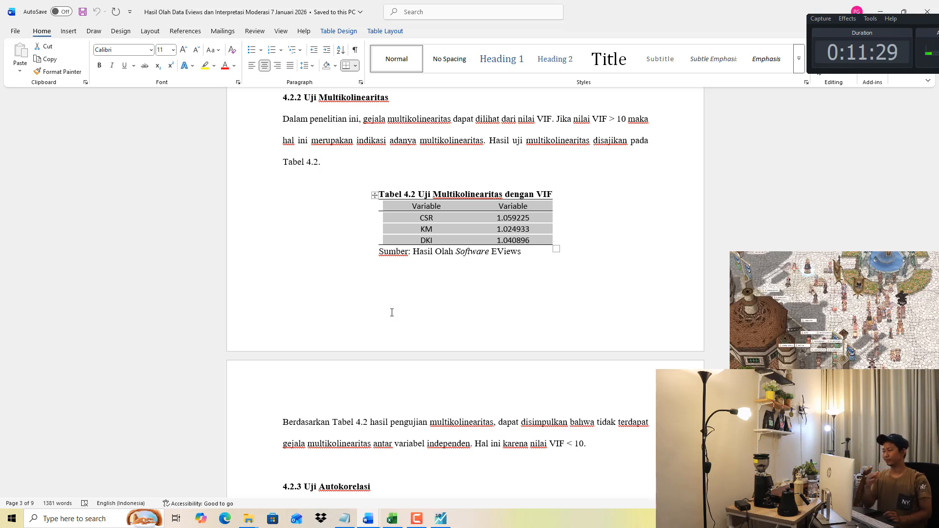
Examine the individual VIF values of CSR, KM and DKI in Tabel 4.2, marking each figure.
{"action": "left_click", "coordinate": [539, 221]}
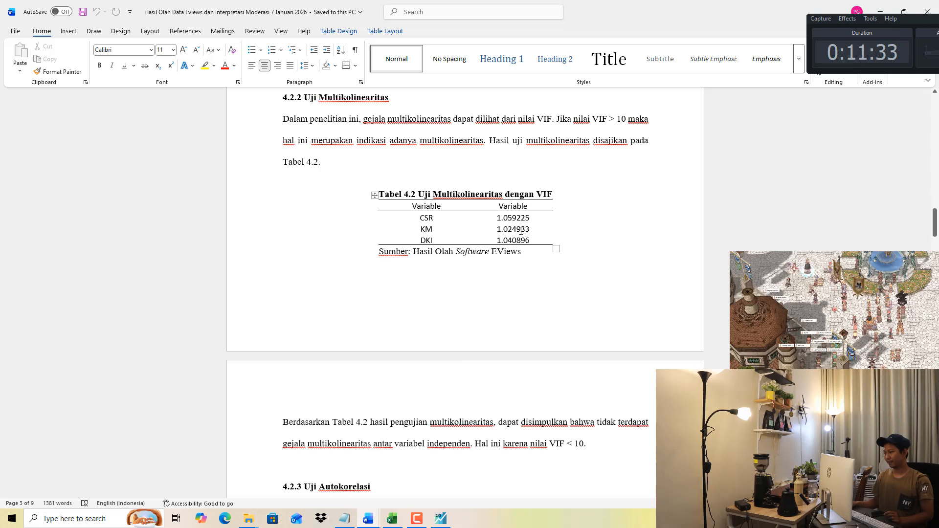
{"action": "left_click_drag", "start_coordinate": [499, 218], "coordinate": [529, 229]}
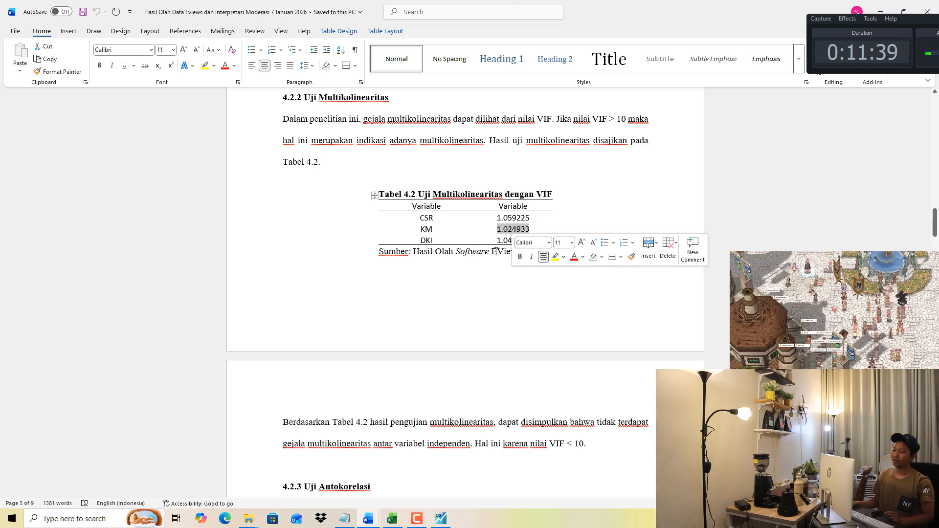
{"action": "left_click_drag", "start_coordinate": [497, 240], "coordinate": [513, 239]}
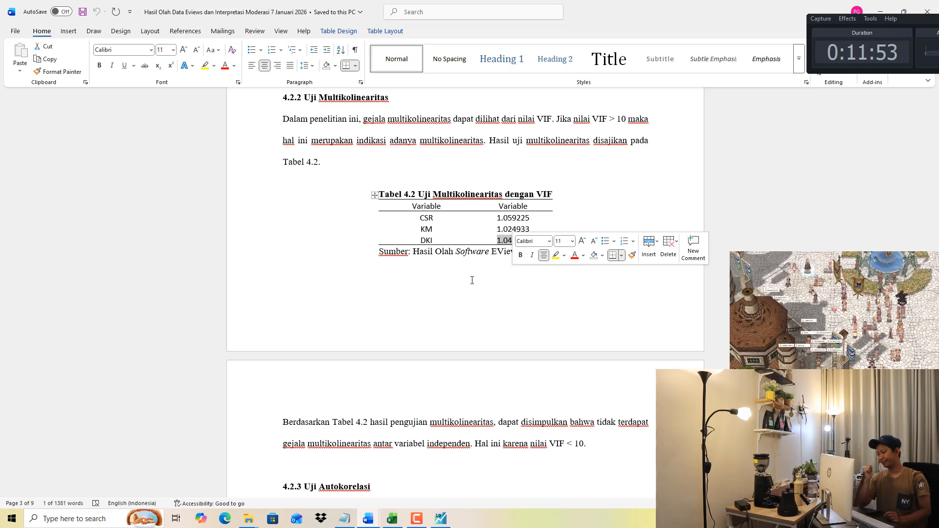
Switch to EViews and re-estimate the least-squares equation lnnpbv csr km dki c over sample 1 65.
{"action": "scroll", "coordinate": [471, 281], "scroll_direction": "down", "scroll_amount": 5}
{"action": "scroll", "coordinate": [466, 391], "scroll_direction": "down", "scroll_amount": 2}
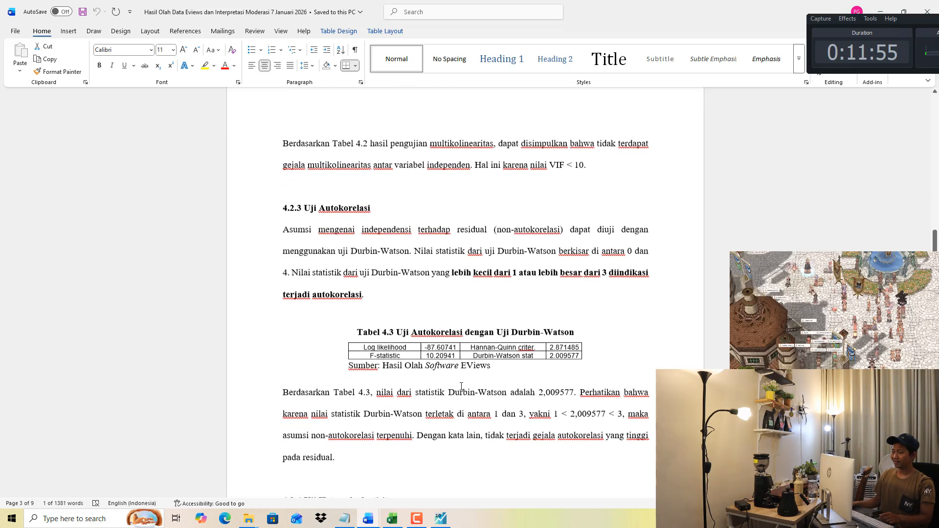
{"action": "left_click", "coordinate": [446, 515]}
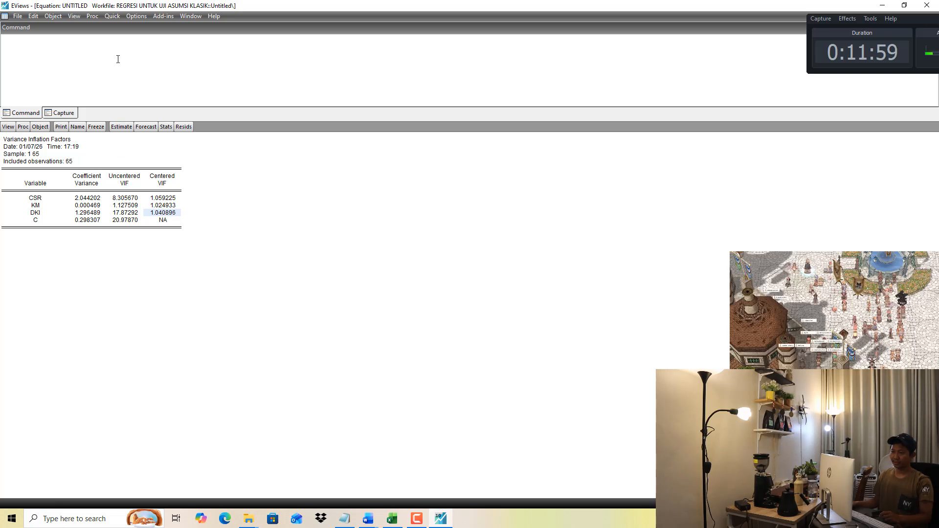
{"action": "left_click", "coordinate": [121, 126]}
{"action": "left_click", "coordinate": [418, 268]}
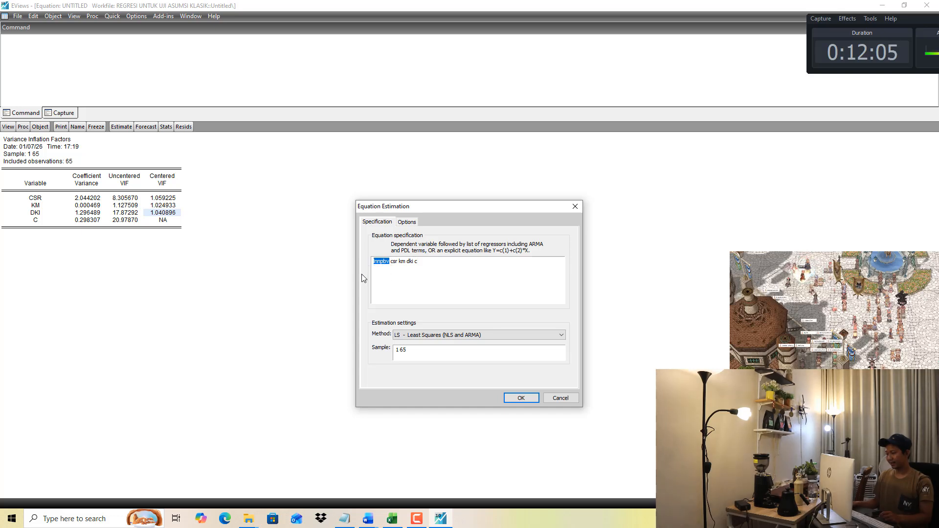
{"action": "left_click", "coordinate": [405, 268]}
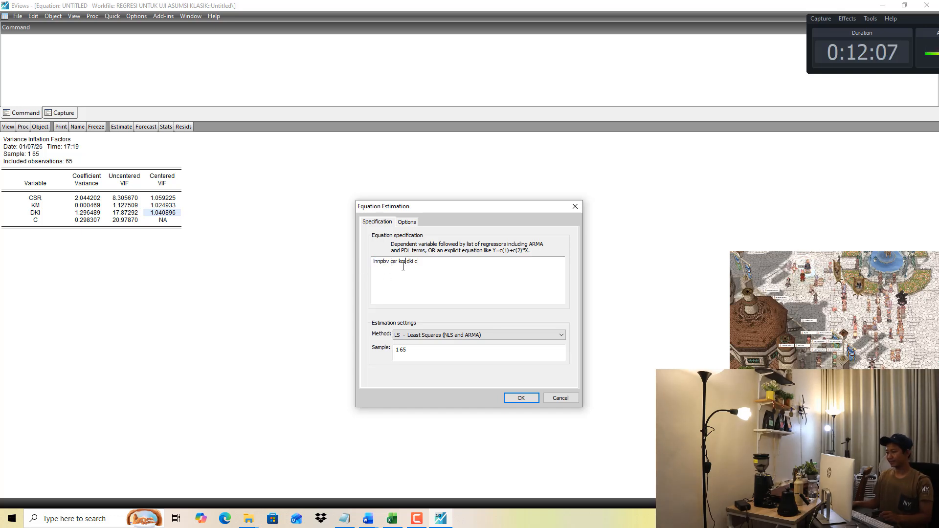
{"action": "left_click", "coordinate": [520, 397]}
Examine the Durbin-Watson stat and its value in the regression output.
{"action": "left_click", "coordinate": [150, 272]}
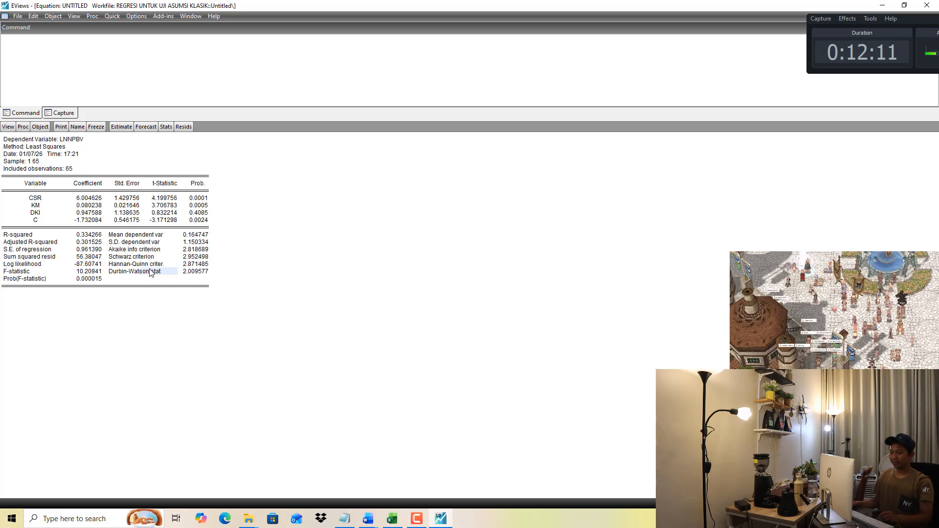
{"action": "left_click", "coordinate": [190, 271]}
{"action": "left_click_drag", "start_coordinate": [138, 270], "coordinate": [198, 274]}
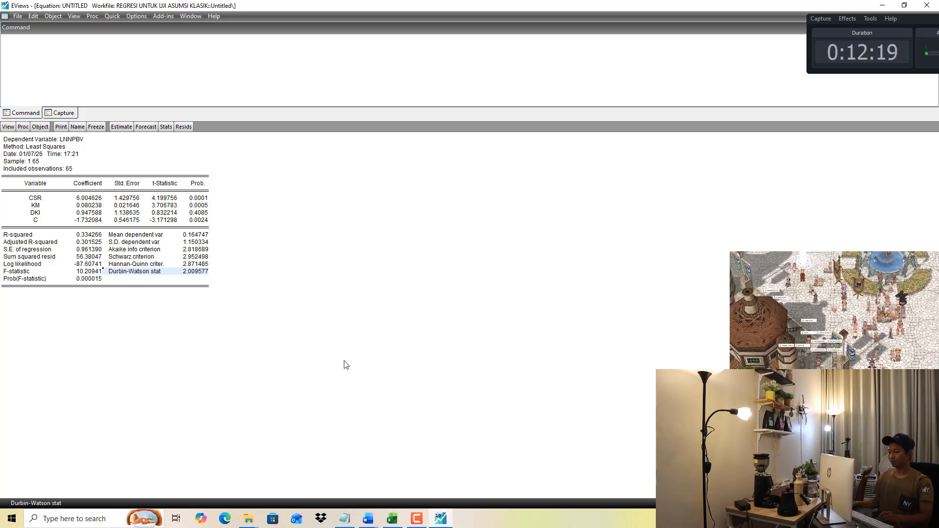
Switch to the Lampiran EViews document and highlight the Durbin-Watson stat and its value in yellow in the Uji Autokorelasi table.
{"action": "mouse_move", "coordinate": [372, 522]}
{"action": "left_click", "coordinate": [342, 482]}
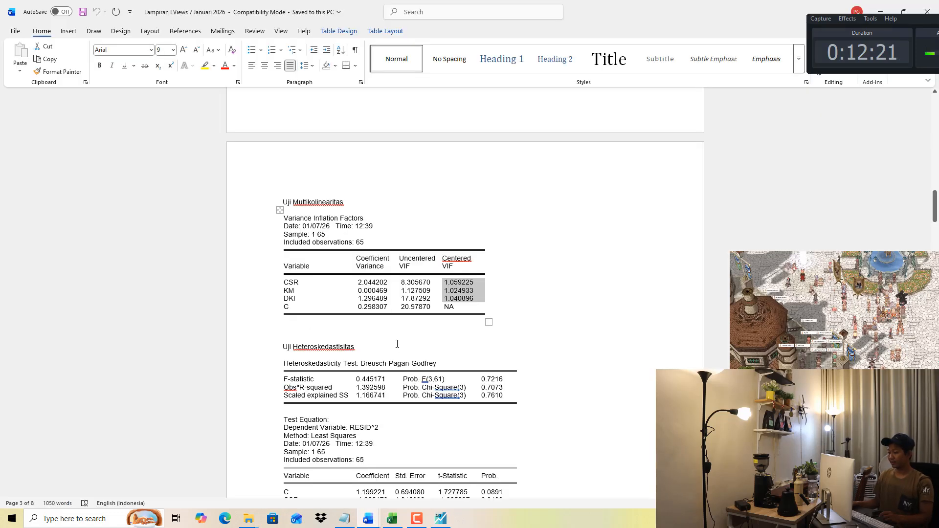
{"action": "scroll", "coordinate": [393, 329], "scroll_direction": "down", "scroll_amount": 10}
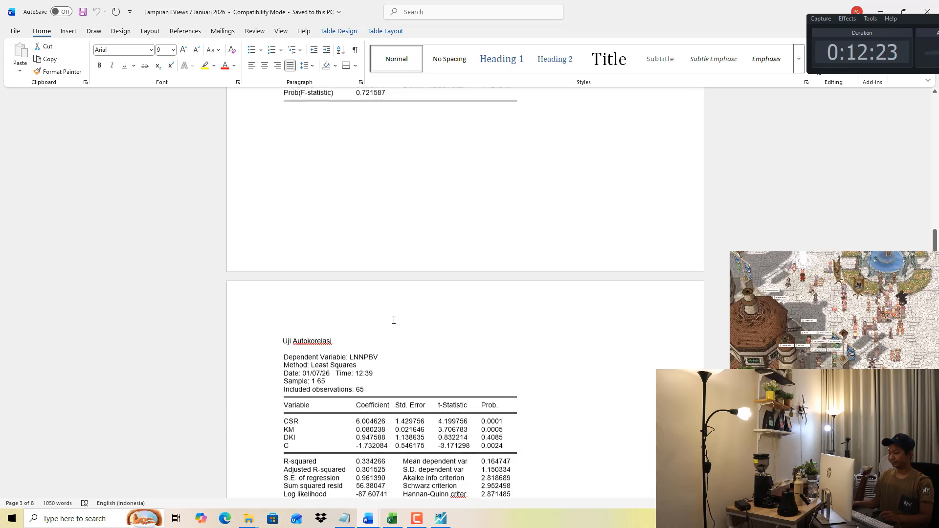
{"action": "scroll", "coordinate": [395, 317], "scroll_direction": "down", "scroll_amount": 3}
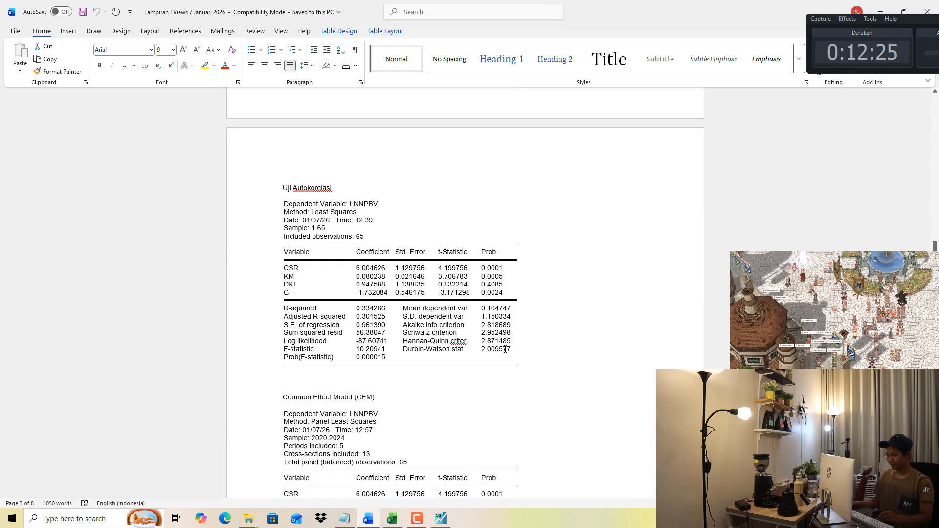
{"action": "left_click_drag", "start_coordinate": [504, 350], "coordinate": [461, 349]}
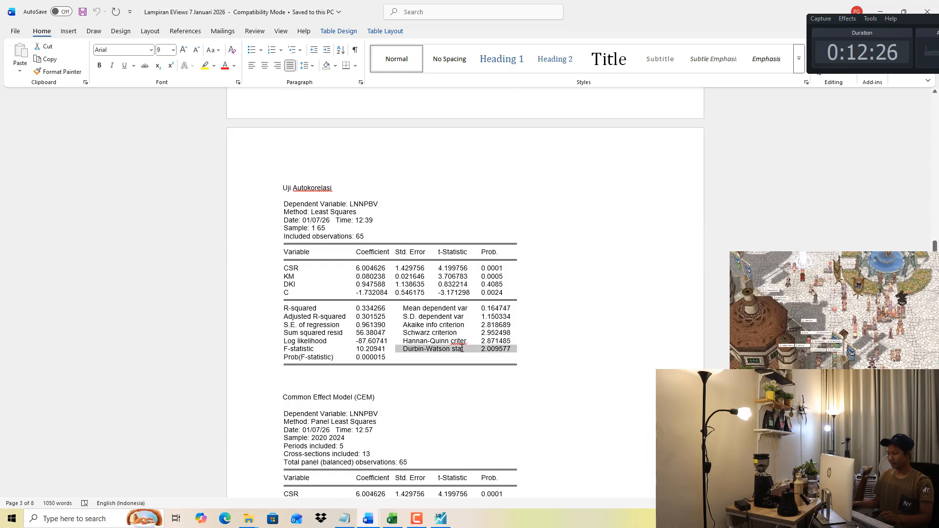
{"action": "left_click", "coordinate": [205, 66]}
Switch to the Hasil Olah Data Eviews document and highlight the Durbin-Watson stat and its value in yellow in Tabel 4.3.
{"action": "left_click", "coordinate": [368, 519]}
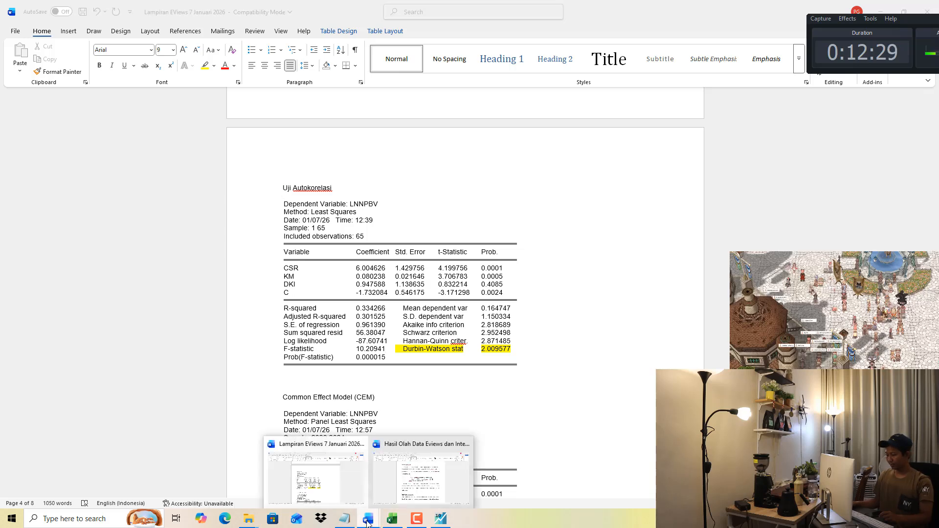
{"action": "left_click", "coordinate": [424, 479]}
{"action": "scroll", "coordinate": [573, 252], "scroll_direction": "down", "scroll_amount": 1}
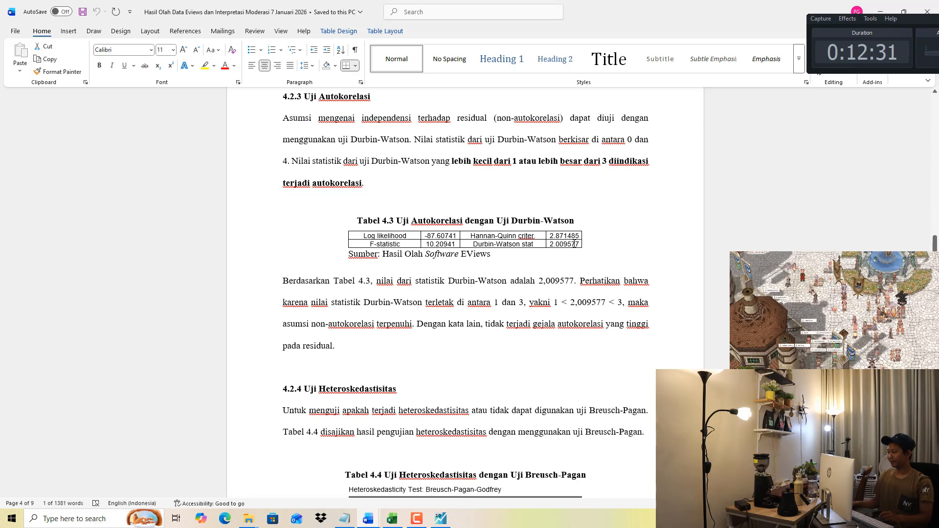
{"action": "left_click_drag", "start_coordinate": [574, 243], "coordinate": [462, 243]}
{"action": "left_click", "coordinate": [205, 67]}
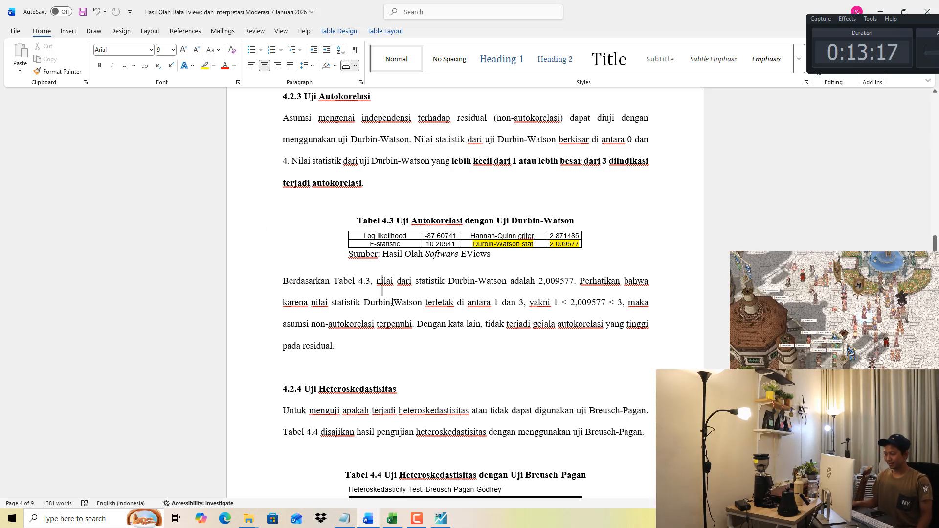
Select and read the Durbin-Watson interpretation below Tabel 4.3, continuing to section 4.2.4 Uji Heteroskedastisitas.
{"action": "left_click_drag", "start_coordinate": [377, 281], "coordinate": [413, 344]}
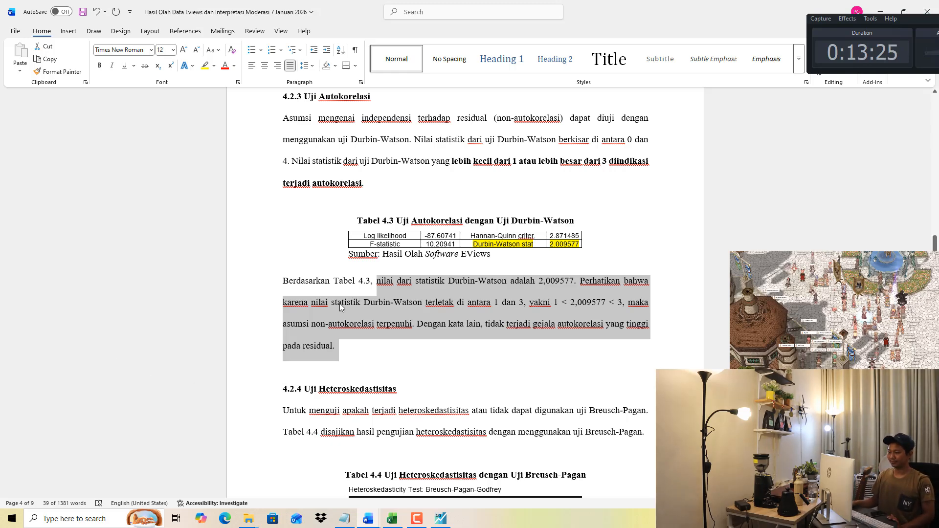
{"action": "scroll", "coordinate": [454, 301], "scroll_direction": "down", "scroll_amount": 3}
{"action": "scroll", "coordinate": [454, 301], "scroll_direction": "down", "scroll_amount": 7}
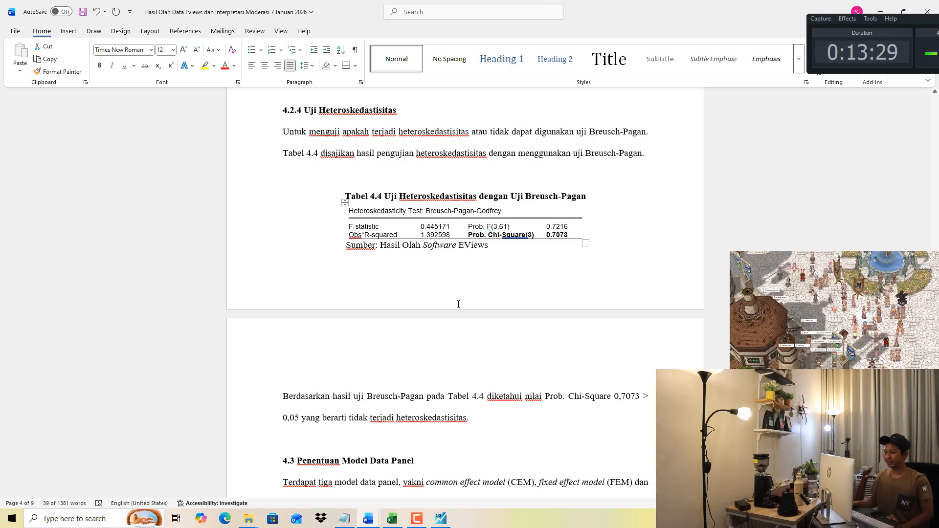
Switch to EViews and run the Breusch-Pagan-Godfrey heteroskedasticity test with regressors csr km dki c.
{"action": "left_click", "coordinate": [440, 518]}
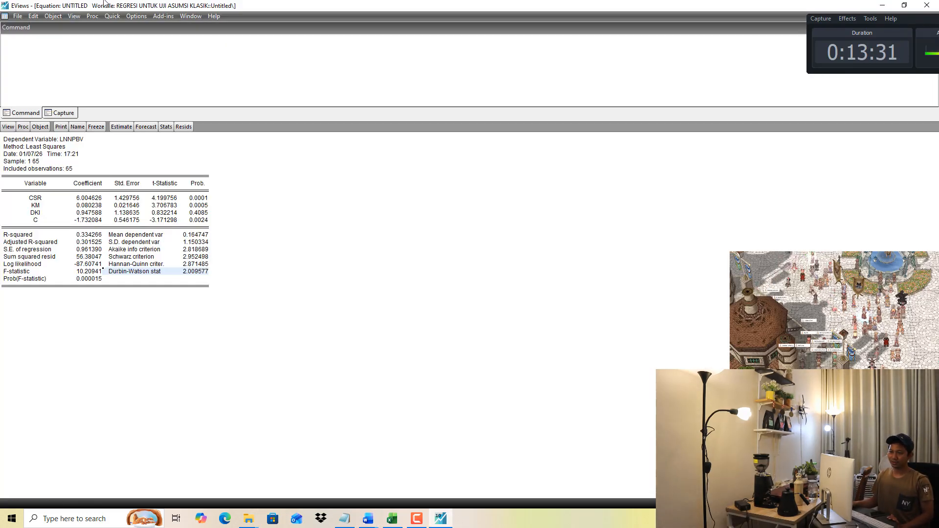
{"action": "left_click", "coordinate": [80, 17]}
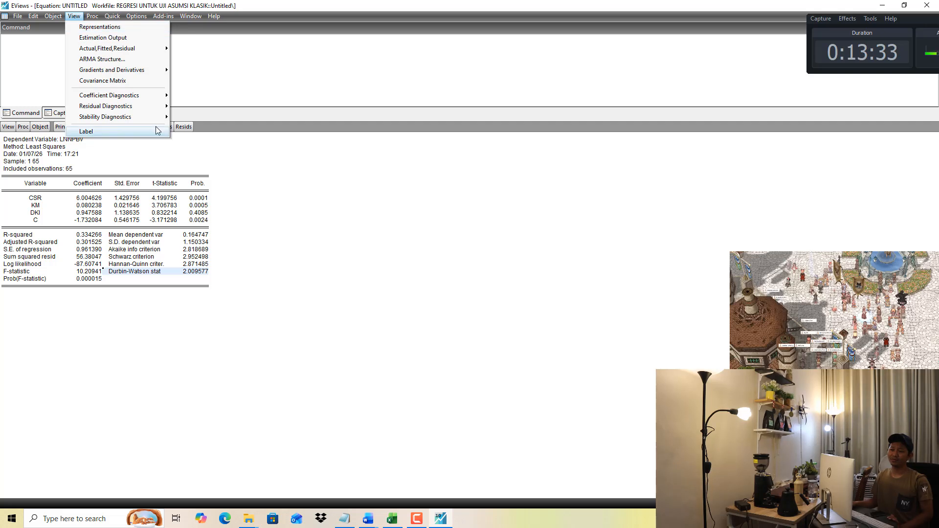
{"action": "mouse_move", "coordinate": [156, 112]}
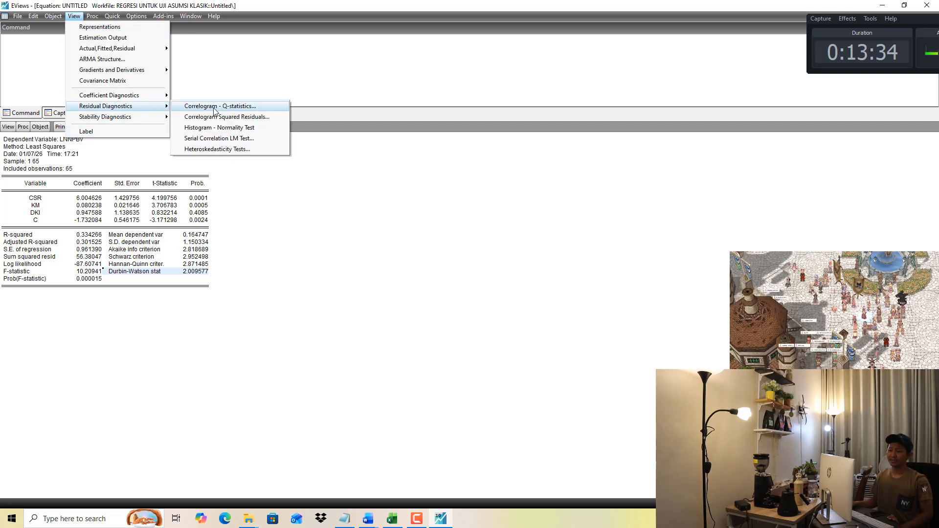
{"action": "left_click", "coordinate": [240, 150]}
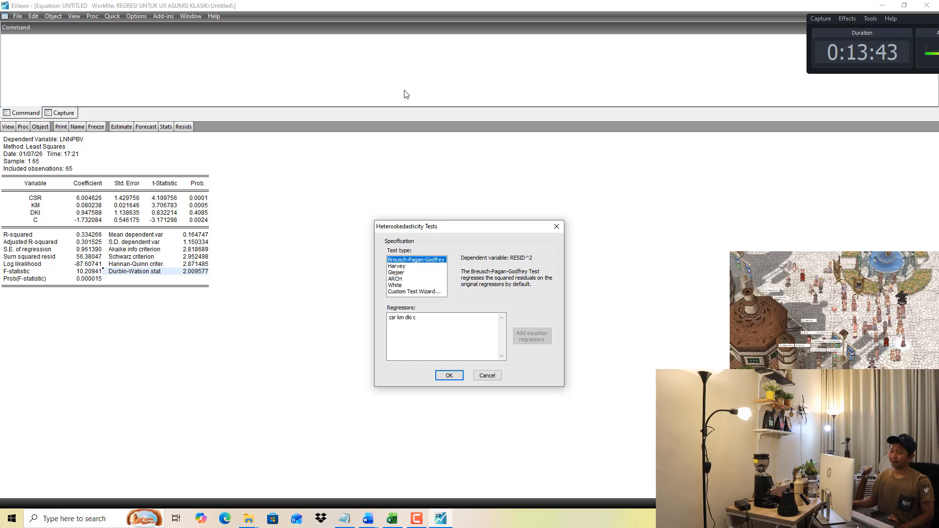
{"action": "left_click", "coordinate": [443, 379]}
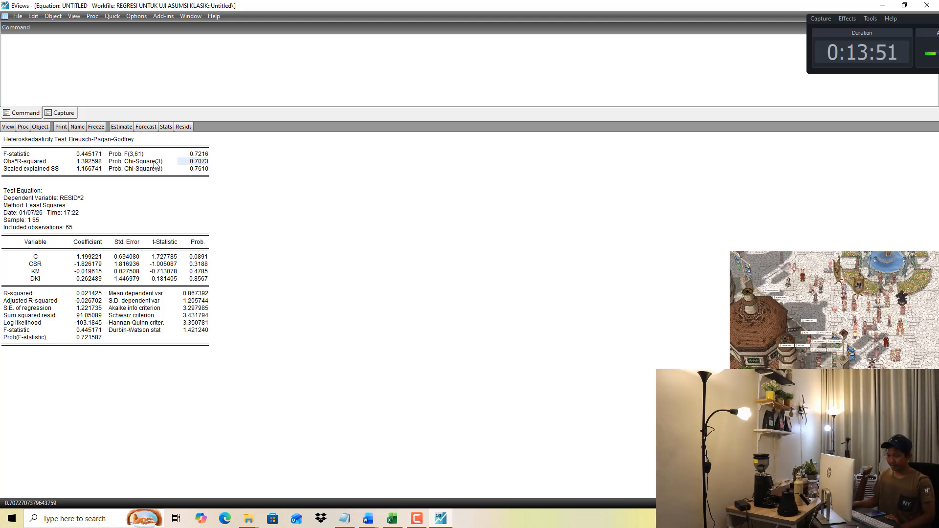
Examine the Obs*R-squared row of the test output, checking the Prob. Chi-Square(3) label and its value.
{"action": "left_click", "coordinate": [140, 163]}
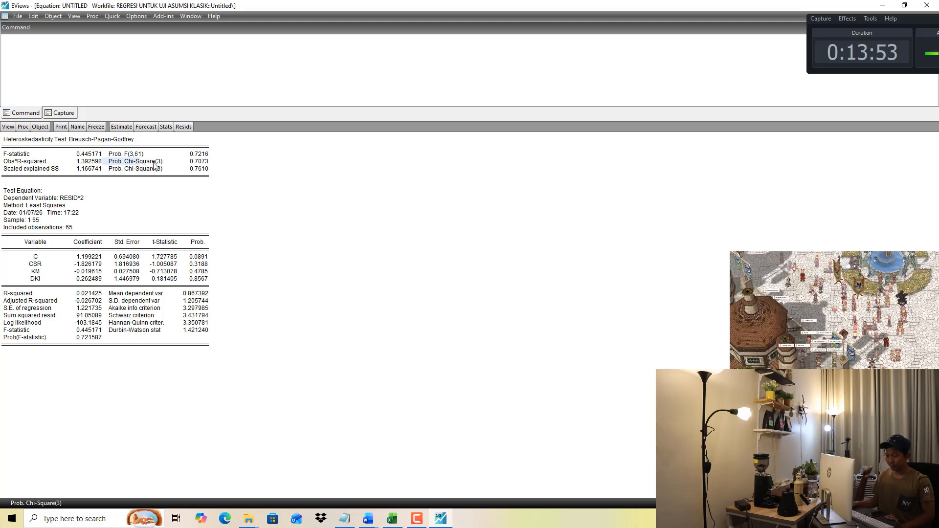
{"action": "left_click", "coordinate": [197, 162]}
{"action": "left_click", "coordinate": [17, 164]}
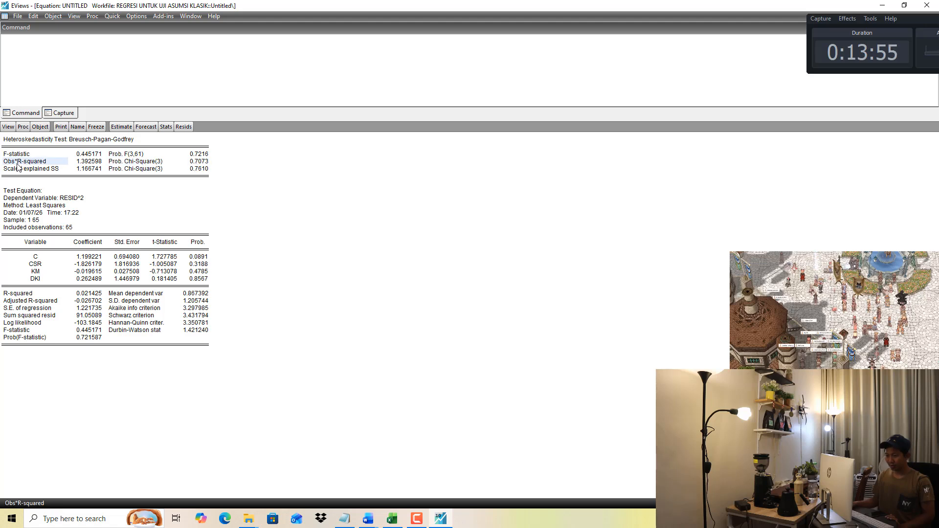
{"action": "left_click", "coordinate": [147, 162]}
{"action": "left_click", "coordinate": [196, 162]}
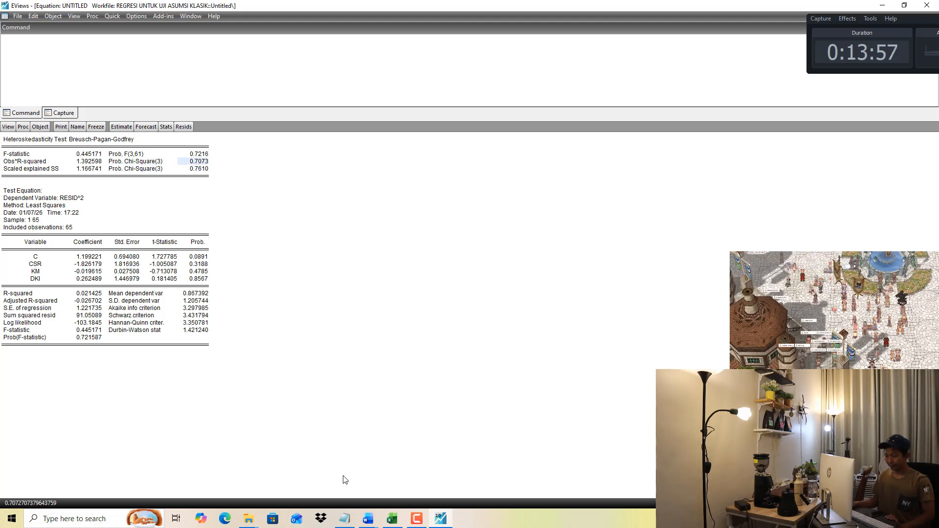
Switch to the Lampiran EViews document and highlight the Obs*R-squared row's Prob. Chi-Square(3) and its value in yellow under Uji Heteroskedastisitas.
{"action": "mouse_move", "coordinate": [371, 519]}
{"action": "left_click", "coordinate": [315, 472]}
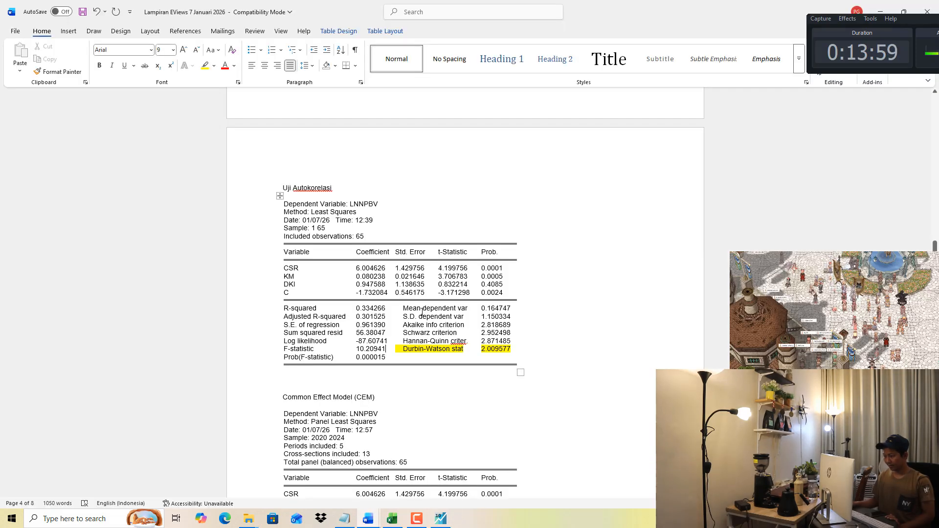
{"action": "scroll", "coordinate": [360, 295], "scroll_direction": "up", "scroll_amount": 12}
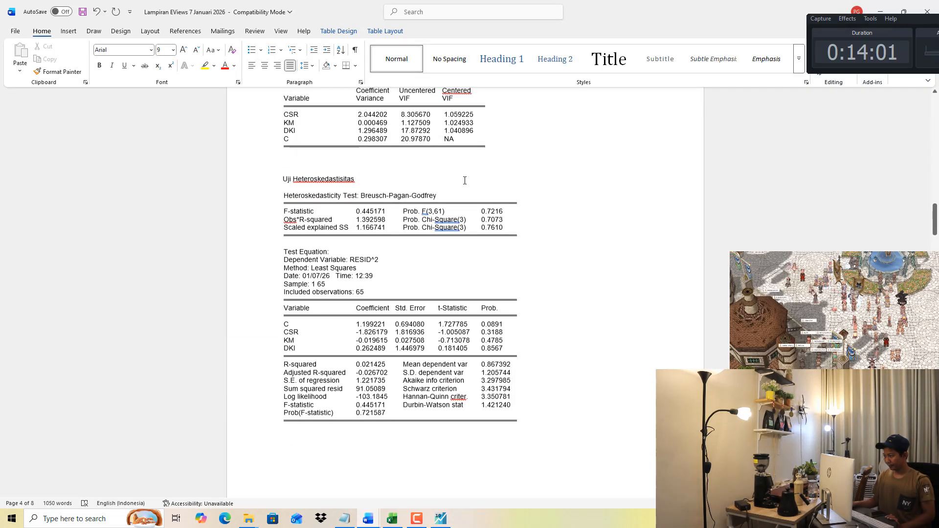
{"action": "left_click_drag", "start_coordinate": [417, 219], "coordinate": [514, 221]}
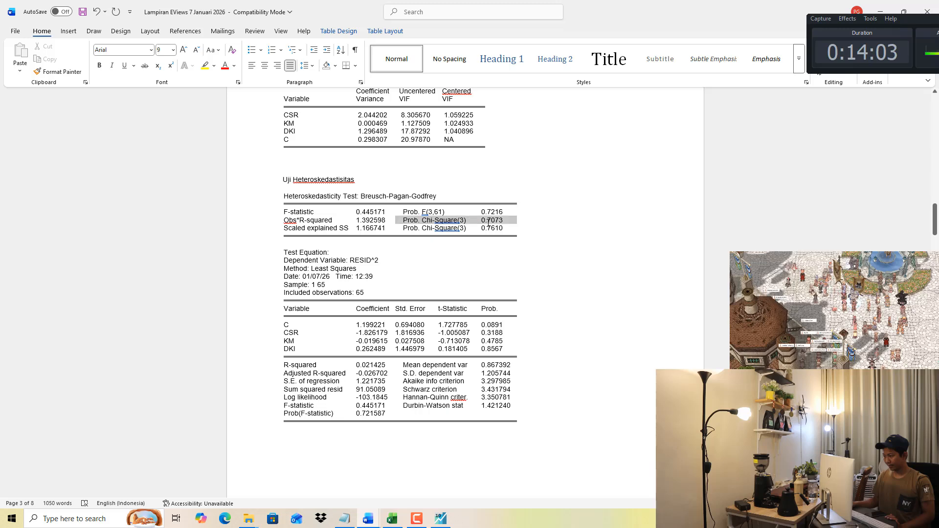
{"action": "left_click", "coordinate": [205, 66]}
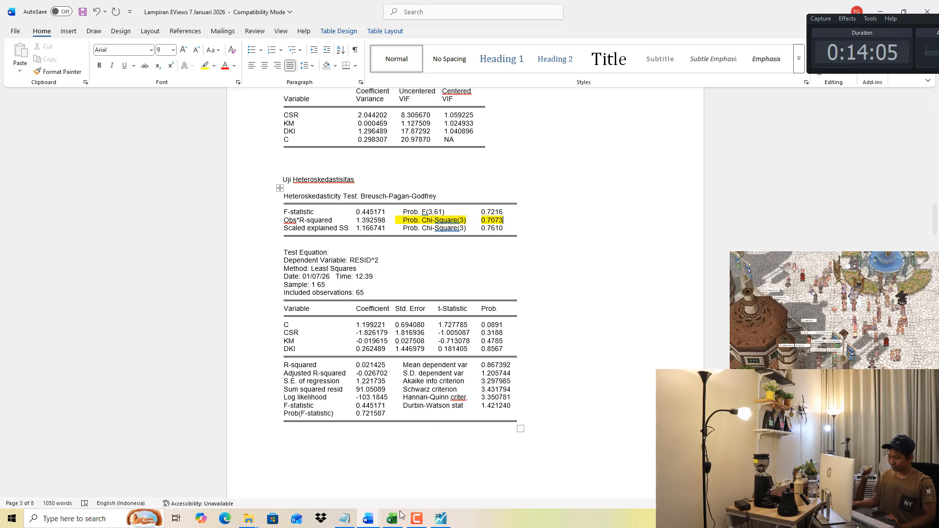
Switch to the Hasil Olah Data Eviews document and highlight Prob. Chi-Square(3) and its value in yellow in Tabel 4.4.
{"action": "left_click", "coordinate": [368, 519]}
{"action": "left_click", "coordinate": [420, 472]}
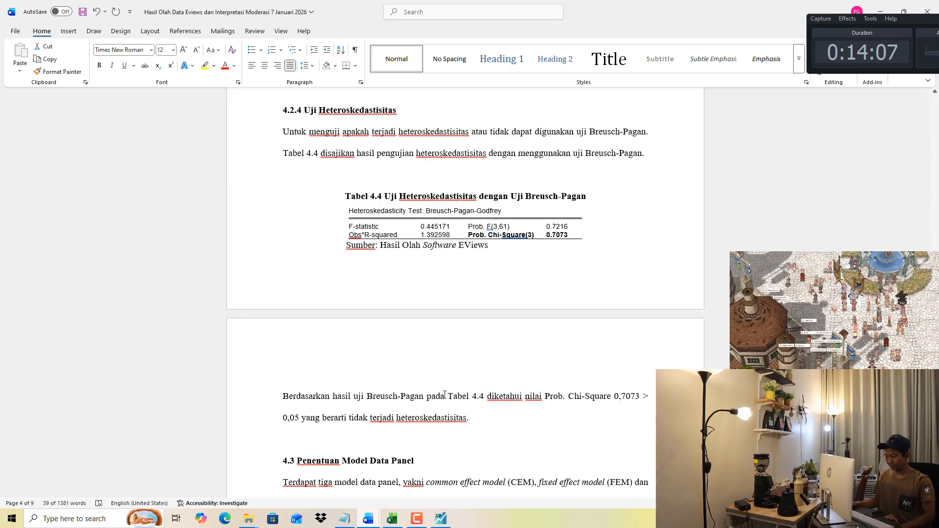
{"action": "left_click_drag", "start_coordinate": [564, 236], "coordinate": [467, 235]}
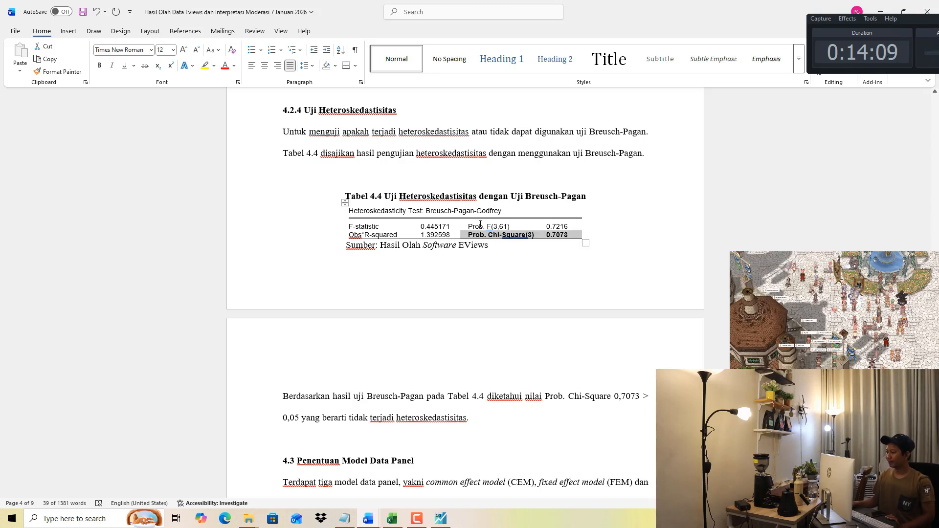
{"action": "left_click", "coordinate": [205, 66]}
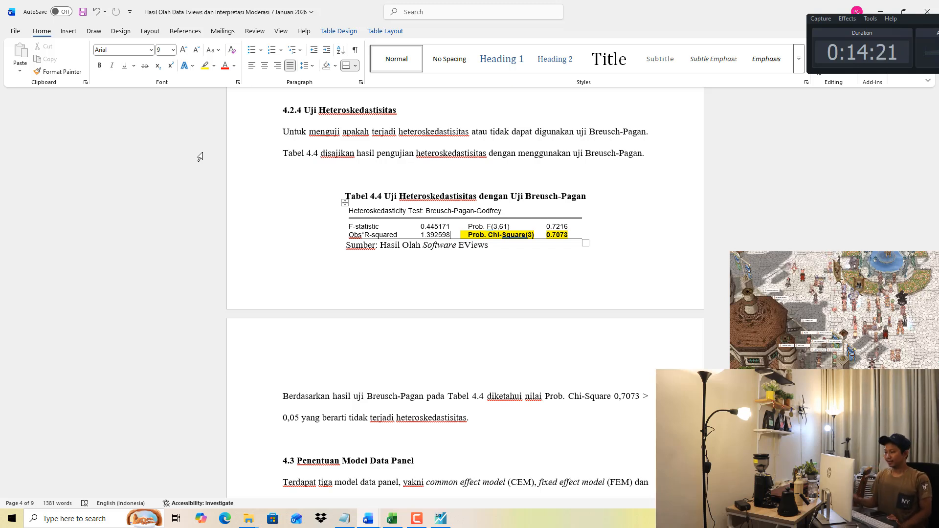
Compare the Prob. Chi-Square entry in Tabel 4.4 with the value quoted in the Breusch-Pagan interpretation below it.
{"action": "left_click_drag", "start_coordinate": [481, 236], "coordinate": [525, 235]}
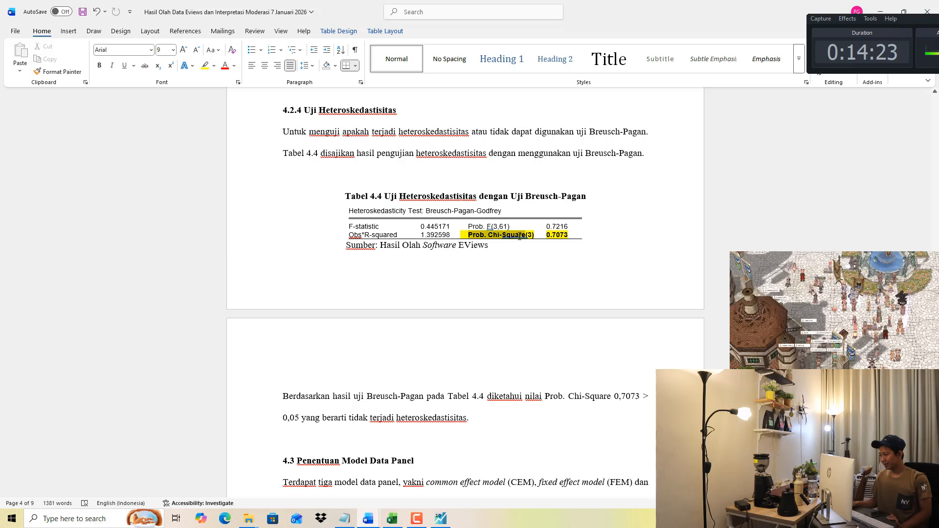
{"action": "scroll", "coordinate": [600, 349], "scroll_direction": "down", "scroll_amount": 1}
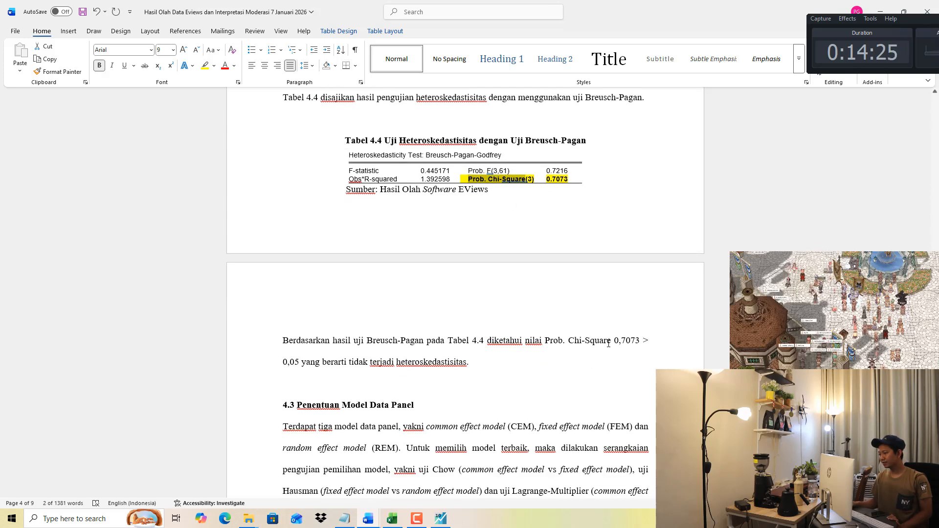
{"action": "left_click_drag", "start_coordinate": [604, 344], "coordinate": [641, 344]}
Look over section 4.3 Penentuan Model Data Panel and switch back to the heteroskedasticity output in EViews.
{"action": "scroll", "coordinate": [480, 362], "scroll_direction": "down", "scroll_amount": 1}
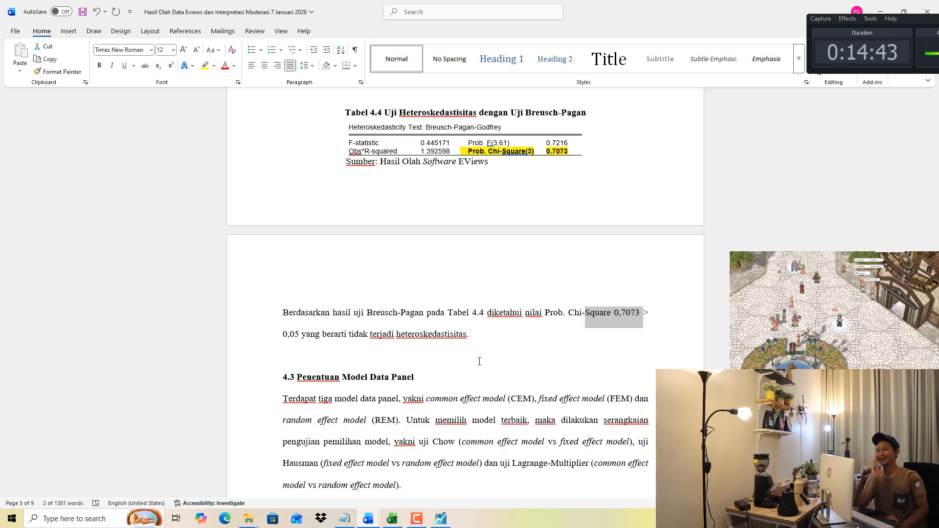
{"action": "scroll", "coordinate": [486, 343], "scroll_direction": "down", "scroll_amount": 2}
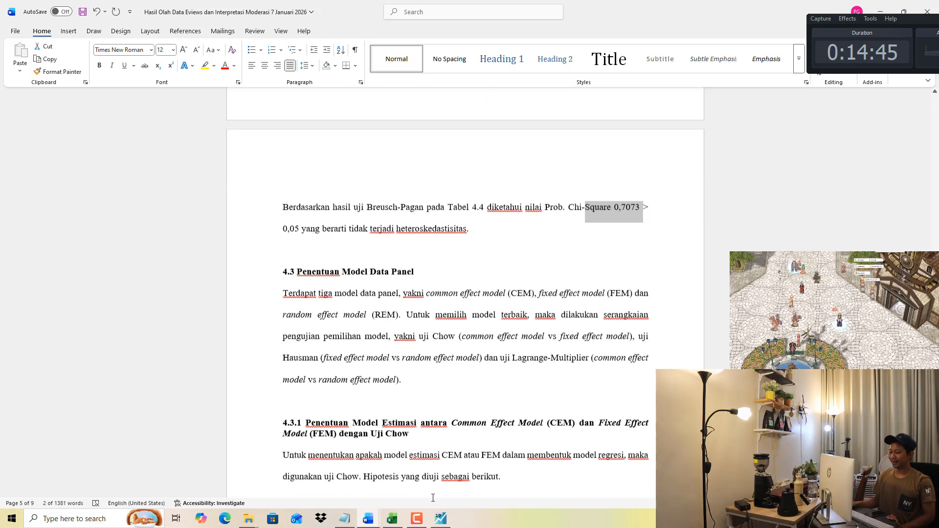
{"action": "left_click", "coordinate": [440, 518]}
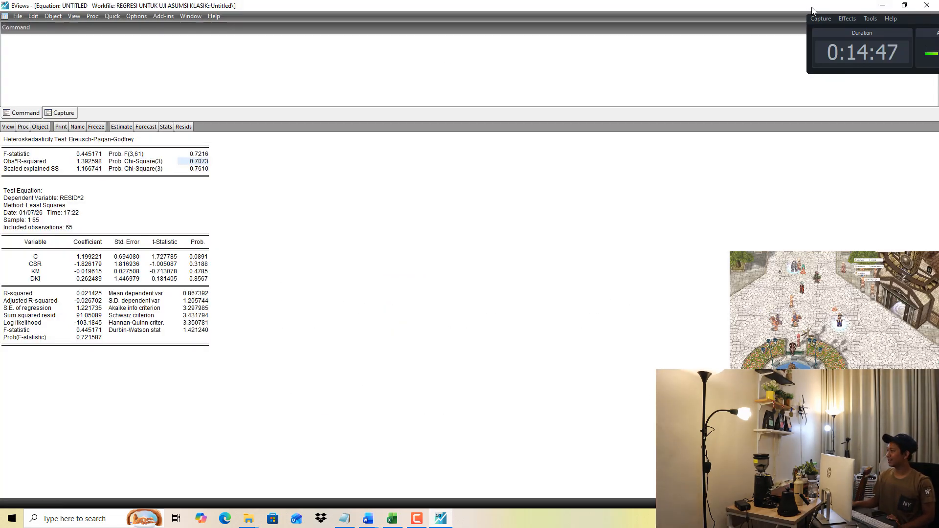
Close the heteroskedasticity equation and the data group, deleting both untitled objects.
{"action": "left_click_drag", "start_coordinate": [811, 10], "coordinate": [770, 130]}
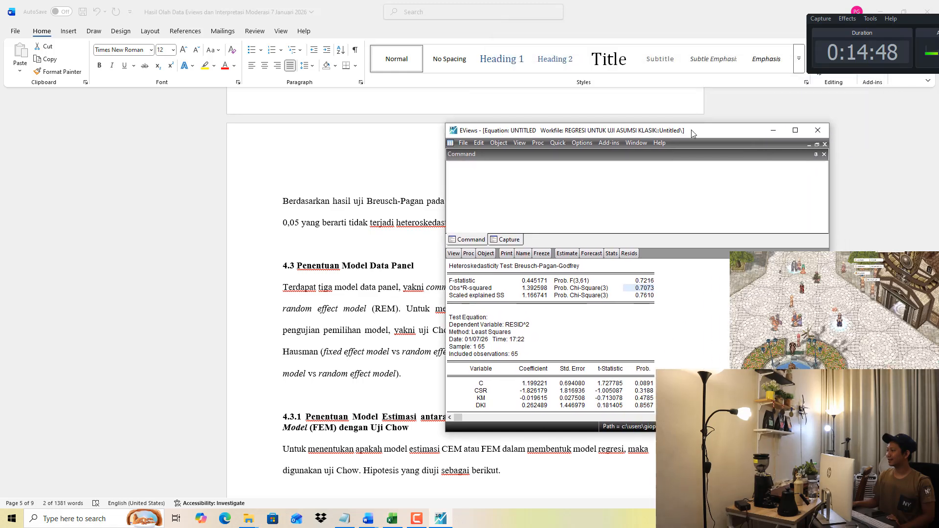
{"action": "left_click", "coordinate": [824, 145]}
{"action": "left_click", "coordinate": [614, 302]}
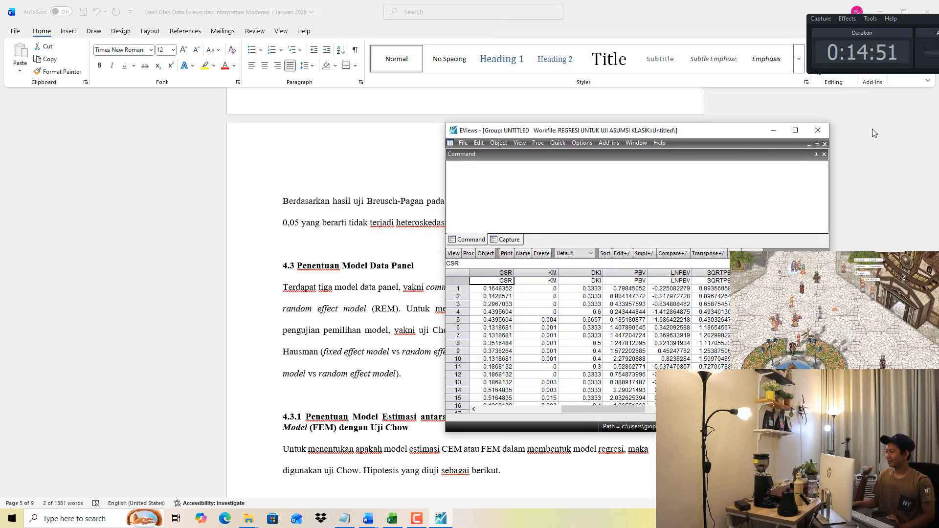
{"action": "left_click", "coordinate": [824, 145]}
{"action": "left_click", "coordinate": [614, 300]}
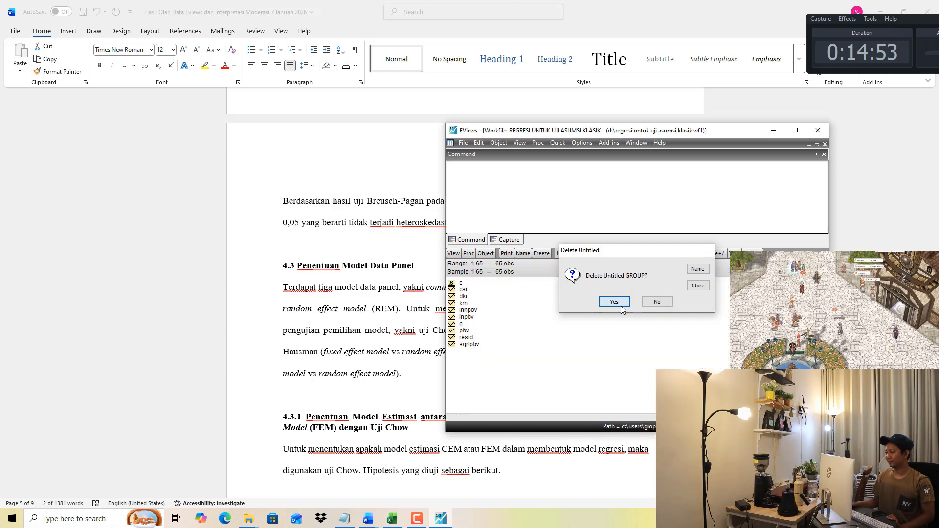
Close the regresi untuk uji asumsi klasik workfile, saving its changes in double precision.
{"action": "left_click", "coordinate": [824, 144]}
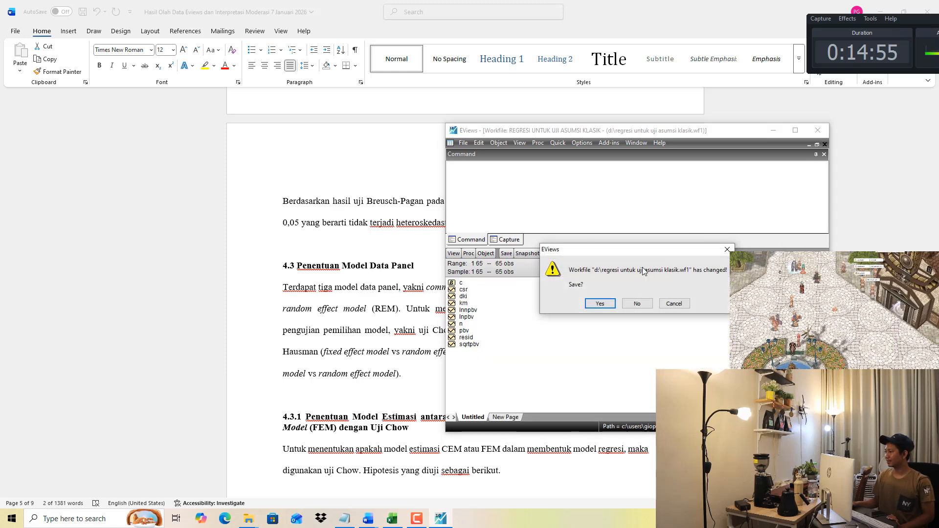
{"action": "left_click", "coordinate": [589, 303]}
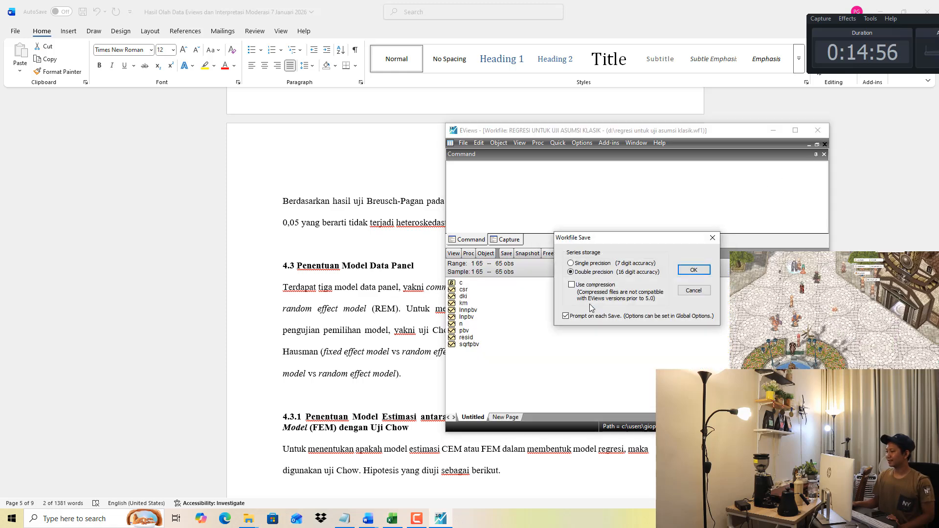
{"action": "left_click", "coordinate": [694, 270]}
{"action": "left_click", "coordinate": [795, 130]}
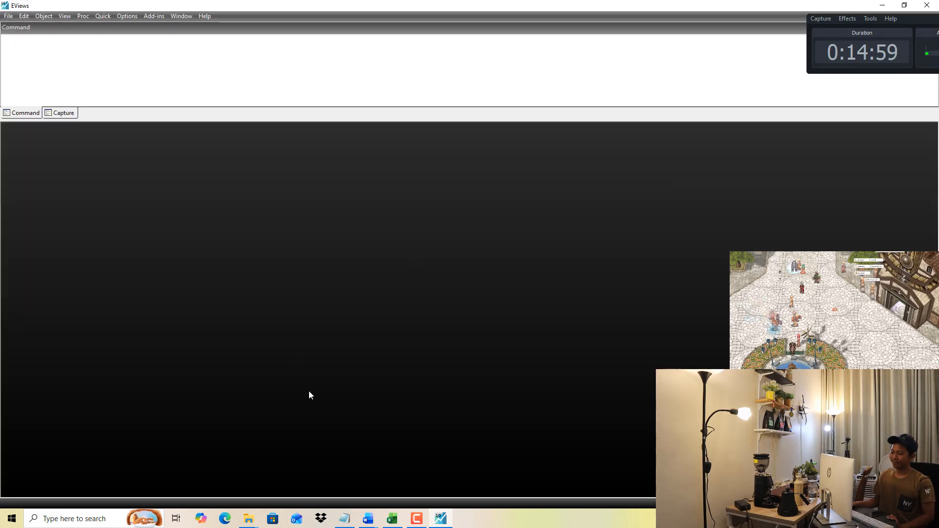
Start creating a new workfile with the Balanced Panel structure and annual frequency.
{"action": "left_click", "coordinate": [8, 16]}
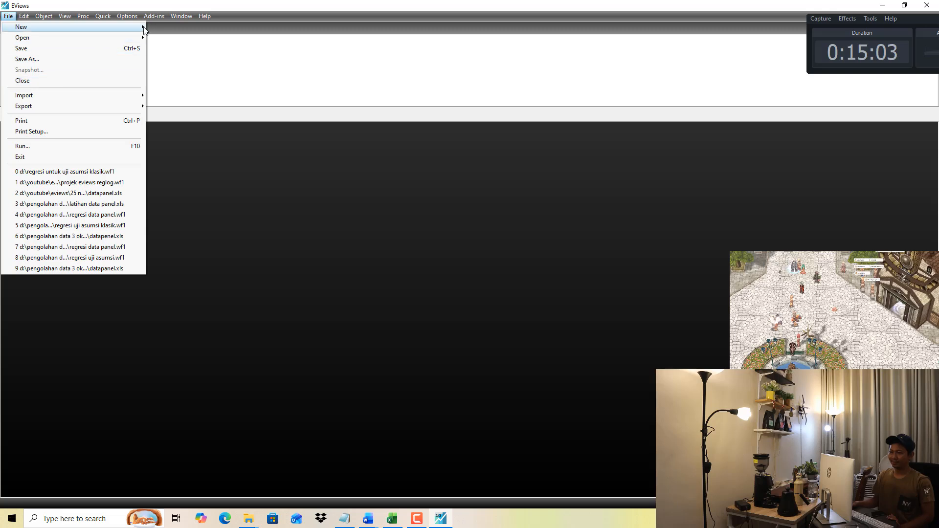
{"action": "left_click", "coordinate": [164, 27]}
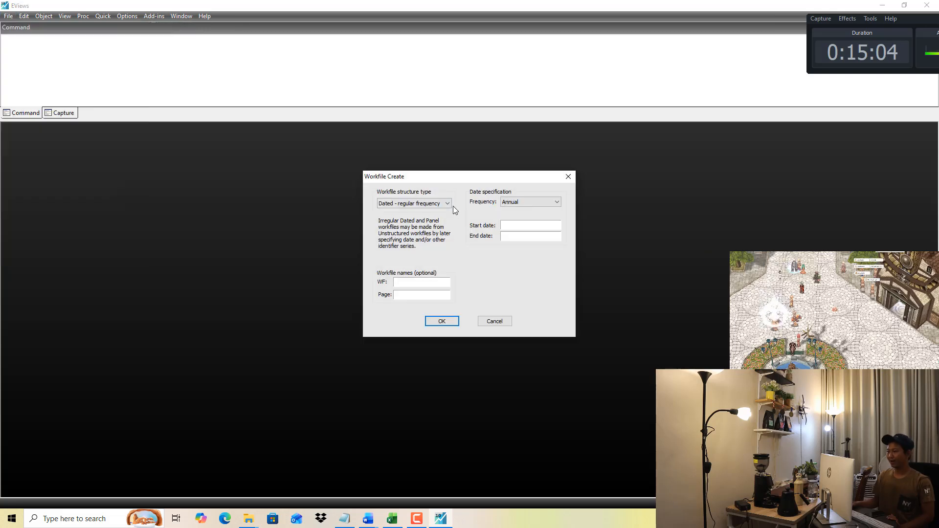
{"action": "left_click", "coordinate": [420, 207]}
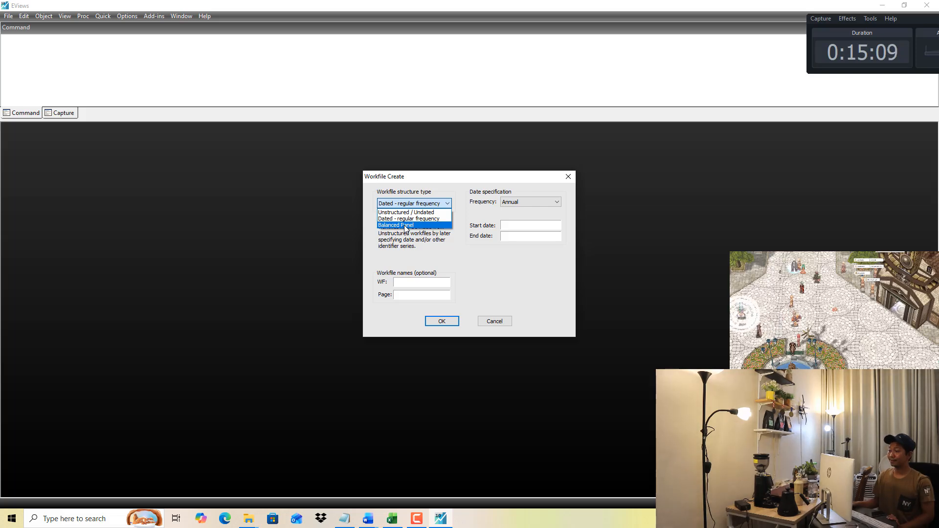
{"action": "left_click", "coordinate": [405, 225]}
{"action": "left_click", "coordinate": [513, 224]}
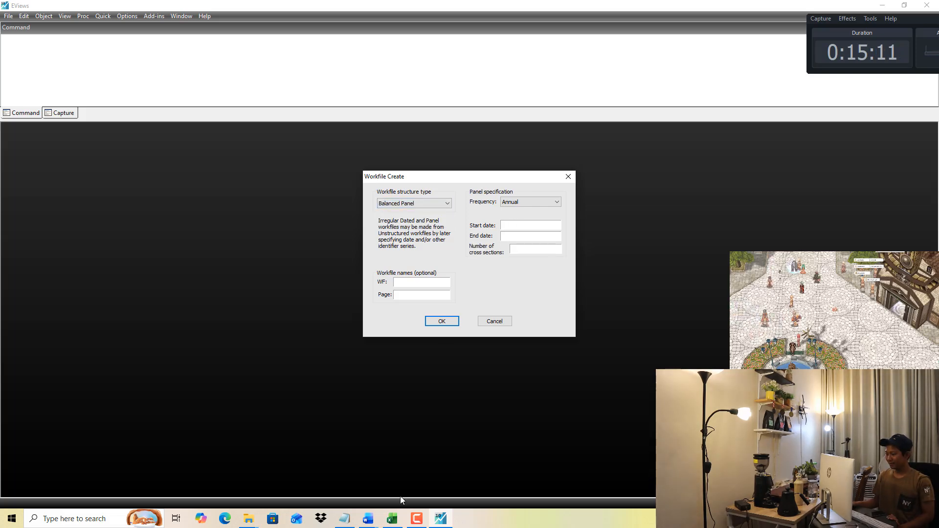
Check the Tahun range in the Data Proses Rapi workbook, and set the EViews panel's start date to 2020 and end date to 2024.
{"action": "left_click", "coordinate": [391, 518]}
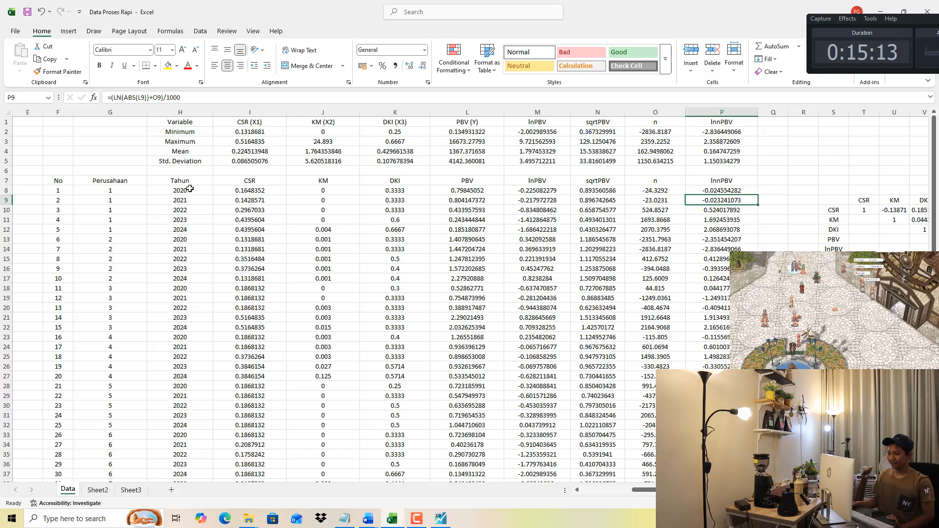
{"action": "left_click_drag", "start_coordinate": [190, 189], "coordinate": [192, 229]}
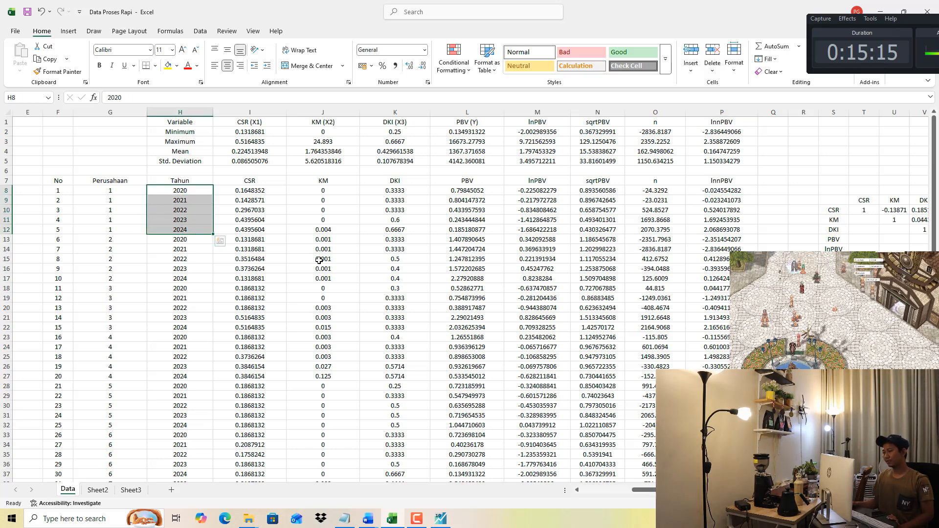
{"action": "left_click", "coordinate": [440, 517]}
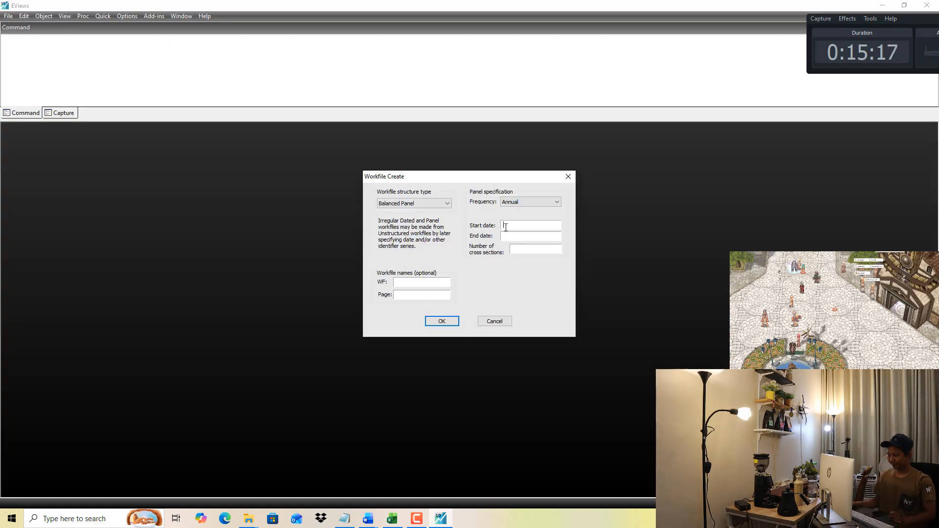
{"action": "type", "text": "2020"}
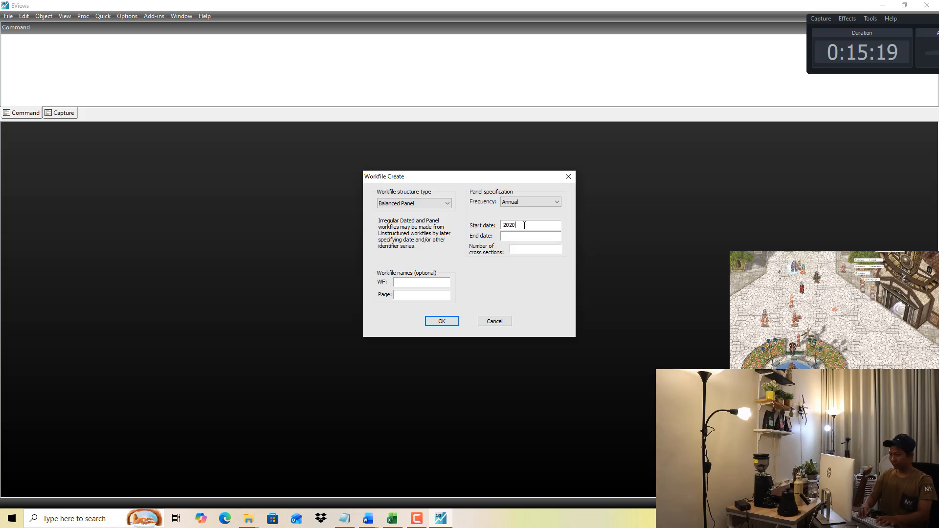
{"action": "type", "text": "24"}
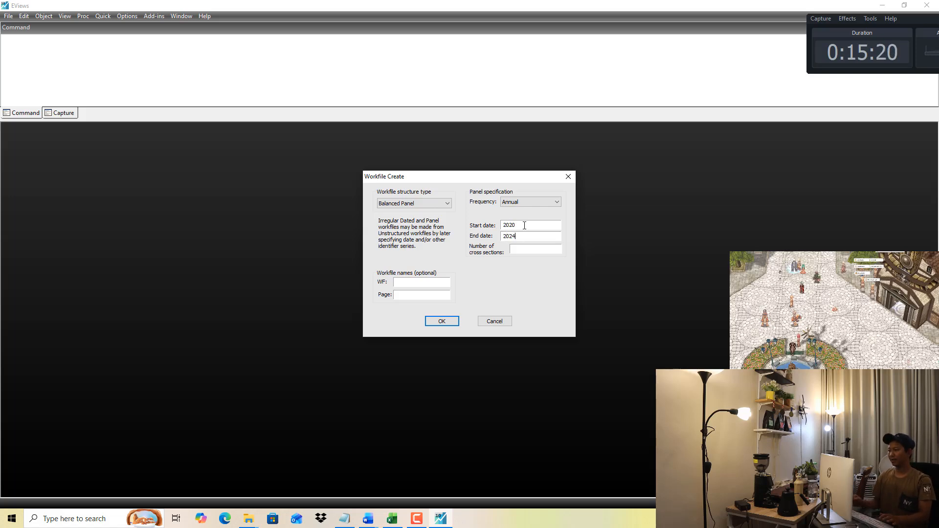
Check the last Perusahaan number in the Excel data, and create the EViews panel workfile with 13 cross sections.
{"action": "left_click", "coordinate": [393, 516]}
{"action": "left_click", "coordinate": [160, 350]}
{"action": "scroll", "coordinate": [160, 350], "scroll_direction": "down", "scroll_amount": 14}
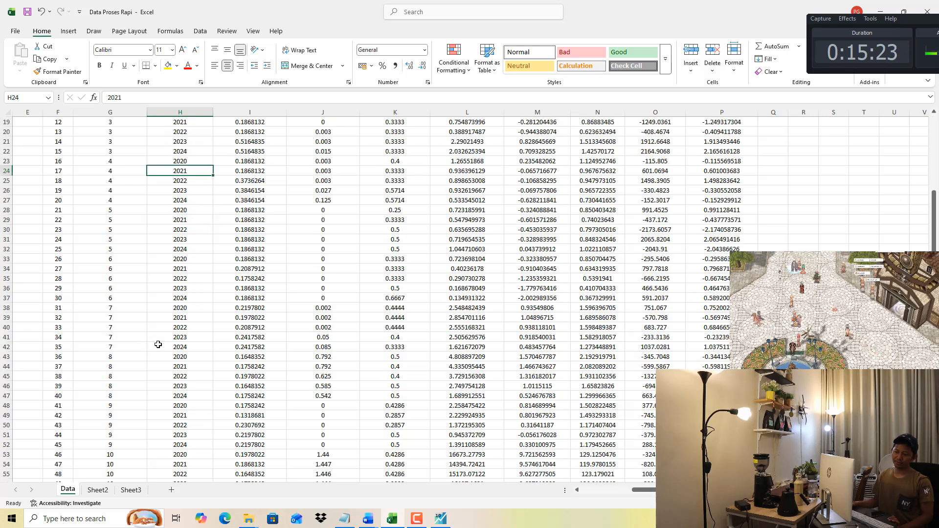
{"action": "left_click", "coordinate": [126, 405]}
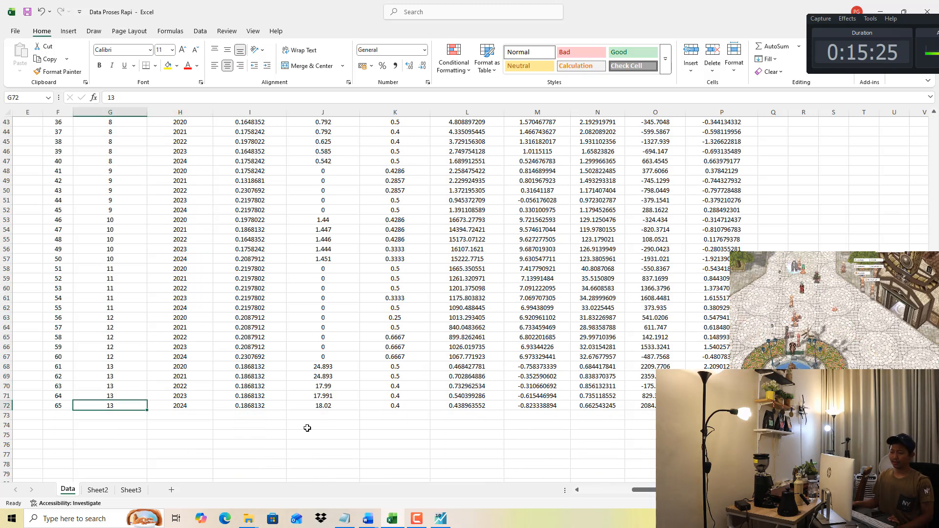
{"action": "left_click", "coordinate": [439, 517]}
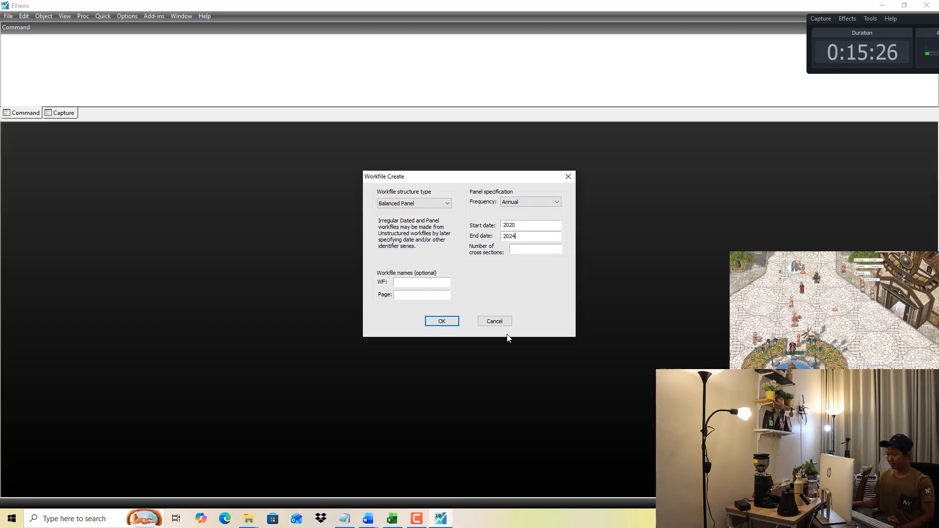
{"action": "left_click", "coordinate": [520, 250]}
{"action": "type", "text": "13"}
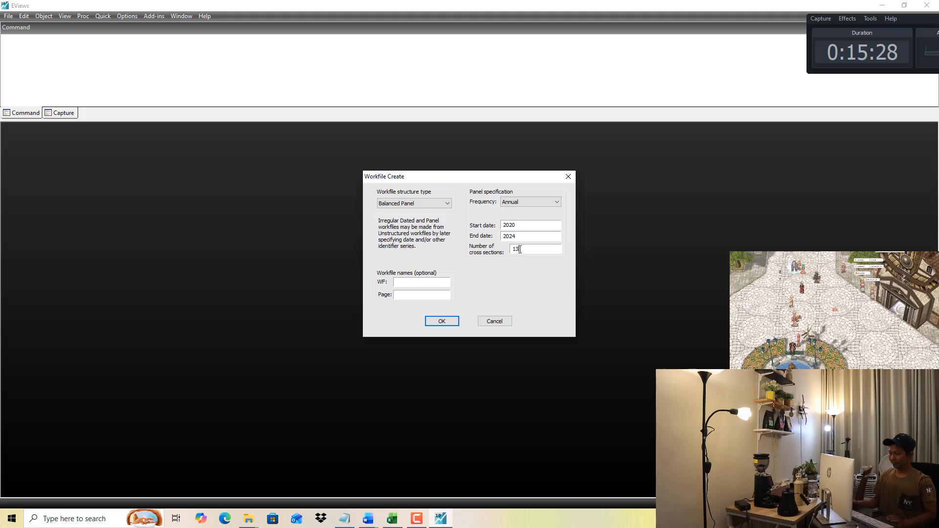
{"action": "left_click", "coordinate": [439, 322]}
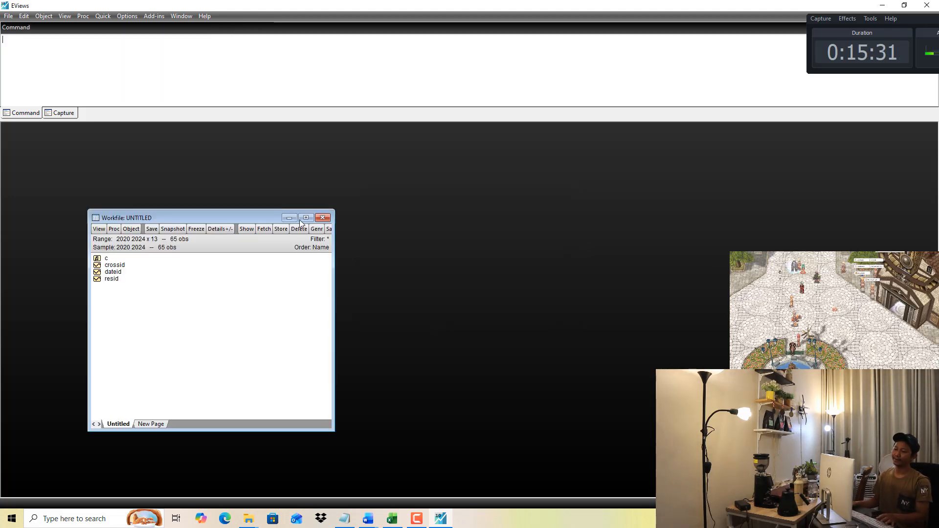
Maximize the new panel workfile and open an empty group for entering series.
{"action": "left_click", "coordinate": [303, 219]}
{"action": "left_click", "coordinate": [112, 16]}
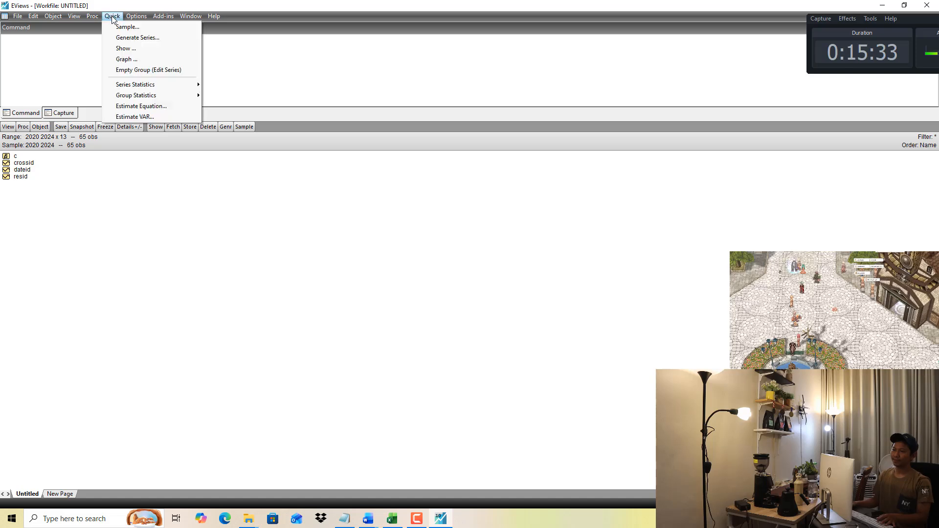
{"action": "left_click", "coordinate": [156, 72]}
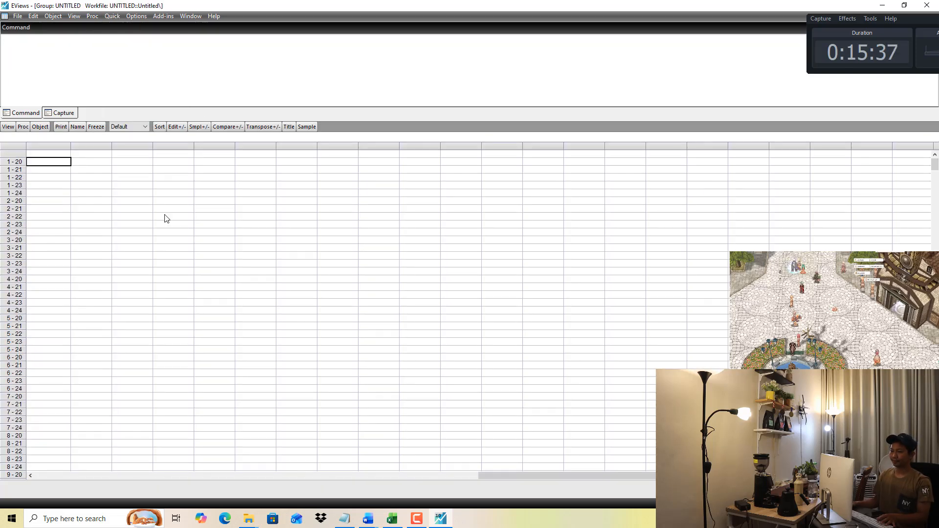
Switch to the Data Proses Rapi workbook and copy the CSR to lnnPBV columns with headers, rows 7 to 72, on the Data sheet.
{"action": "left_click", "coordinate": [400, 522]}
{"action": "scroll", "coordinate": [362, 427], "scroll_direction": "up", "scroll_amount": 13}
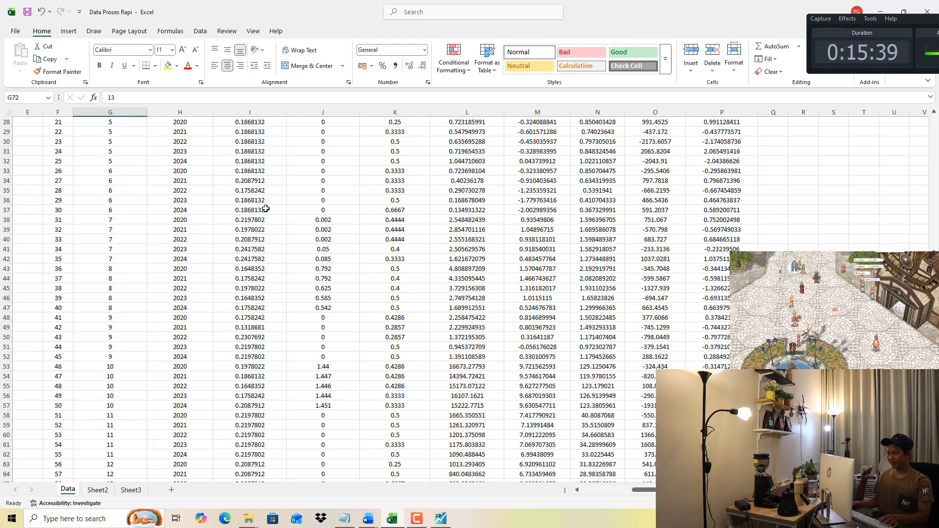
{"action": "left_click", "coordinate": [246, 183]}
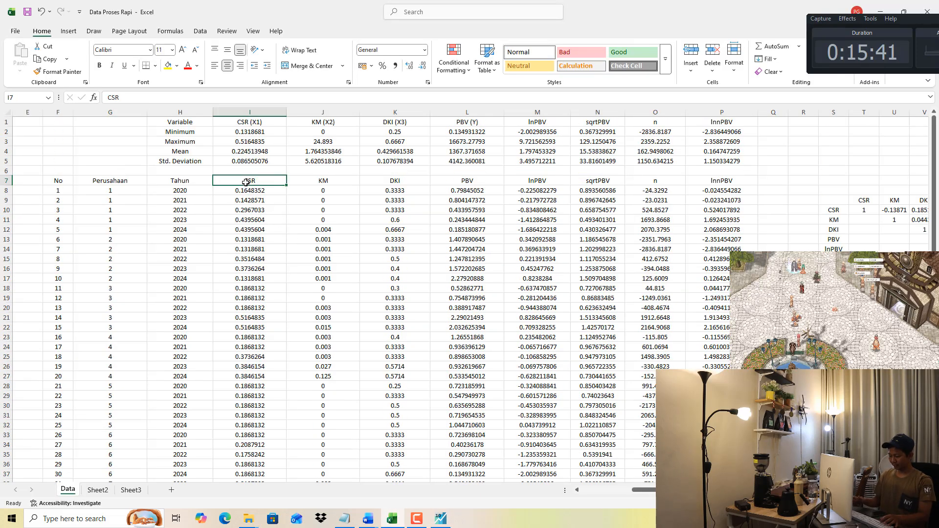
{"action": "key", "text": "shift+Right"}
{"action": "key", "text": "shift+Right"}
{"action": "key", "text": "shift+Right"}
{"action": "key", "text": "shift+Right"}
{"action": "key", "text": "shift+Right"}
{"action": "key", "text": "shift+Right"}
{"action": "key", "text": "shift+Right"}
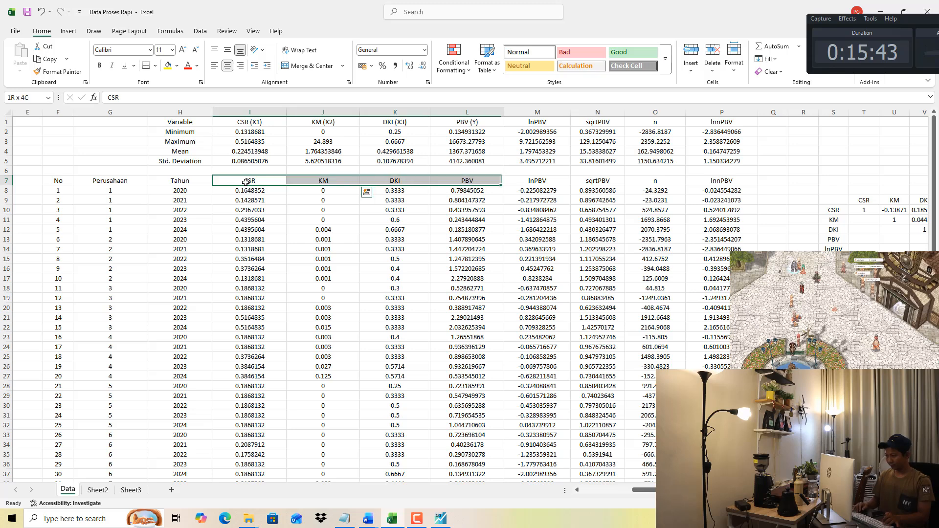
{"action": "key", "text": "shift+Down"}
{"action": "key", "text": "shift+Down"}
{"action": "key", "text": "shift+Down"}
{"action": "key", "text": "shift+Down"}
{"action": "key", "text": "shift+Down"}
{"action": "key", "text": "shift+Down"}
{"action": "key", "text": "shift+Down"}
{"action": "key", "text": "shift+Down"}
{"action": "key", "text": "shift+Down"}
{"action": "key", "text": "shift+Down"}
{"action": "key", "text": "shift+Down"}
{"action": "key", "text": "shift+Down"}
{"action": "key", "text": "shift+Down"}
{"action": "key", "text": "shift+Down"}
{"action": "key", "text": "shift+Down"}
{"action": "key", "text": "shift+Down"}
{"action": "key", "text": "shift+Down"}
{"action": "key", "text": "shift+Down"}
{"action": "key", "text": "shift+Down"}
{"action": "key", "text": "shift+Down"}
{"action": "key", "text": "shift+Down"}
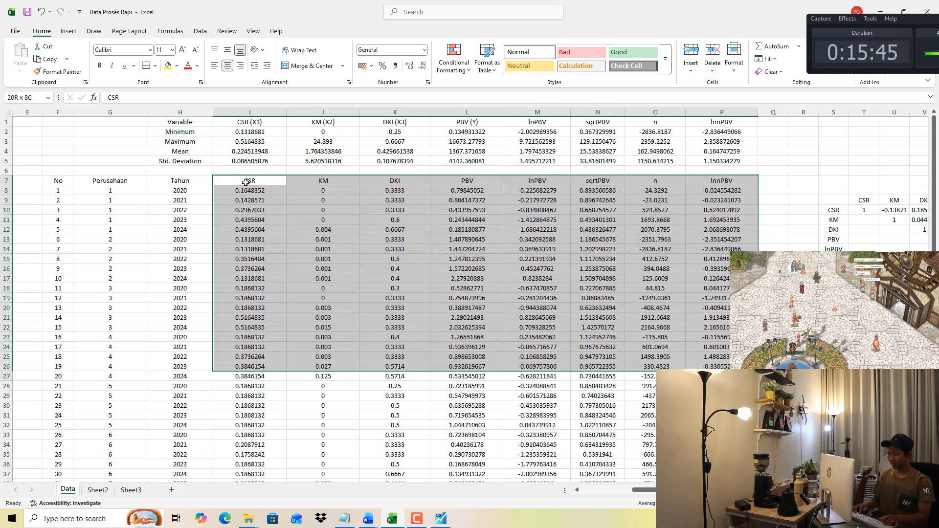
{"action": "key", "text": "shift+Down"}
{"action": "key", "text": "shift+Down"}
{"action": "key", "text": "shift+Down"}
{"action": "key", "text": "shift+Down"}
{"action": "key", "text": "shift+Down"}
{"action": "key", "text": "shift+Down"}
{"action": "key", "text": "shift+Down"}
{"action": "key", "text": "shift+Down"}
{"action": "key", "text": "shift+Down"}
{"action": "key", "text": "shift+Down"}
{"action": "key", "text": "shift+Down"}
{"action": "key", "text": "shift+Down"}
{"action": "key", "text": "shift+Down"}
{"action": "key", "text": "shift+Down"}
{"action": "key", "text": "shift+Down"}
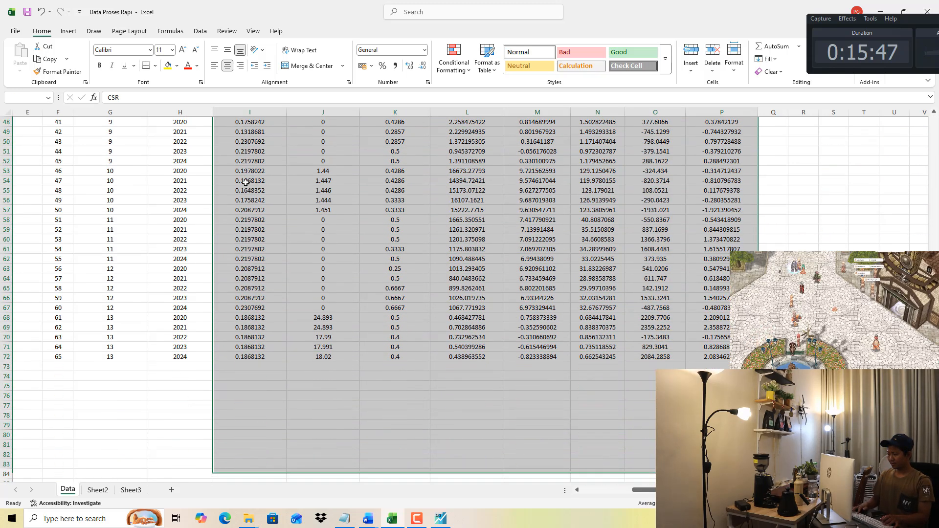
{"action": "key", "text": "shift+Down"}
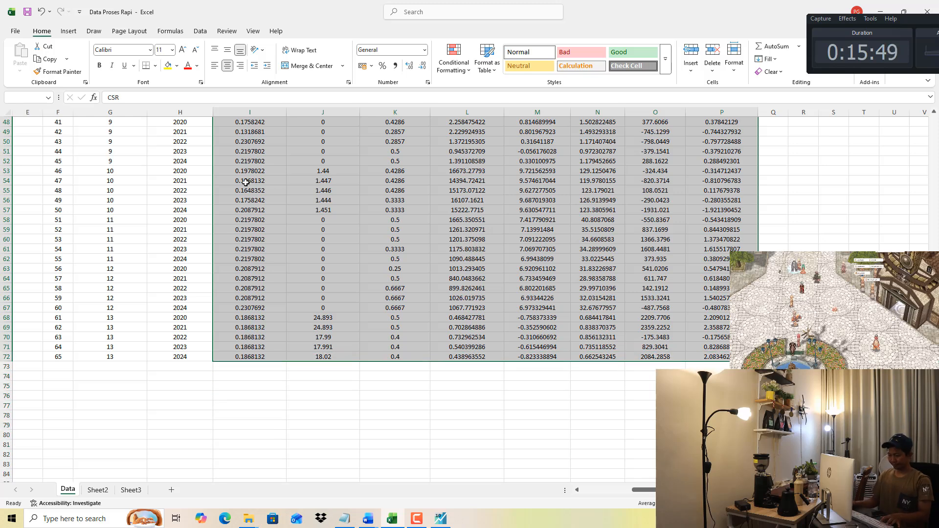
{"action": "key", "text": "ctrl+c"}
{"action": "scroll", "coordinate": [321, 315], "scroll_direction": "up", "scroll_amount": 13}
{"action": "scroll", "coordinate": [322, 315], "scroll_direction": "up", "scroll_amount": 3}
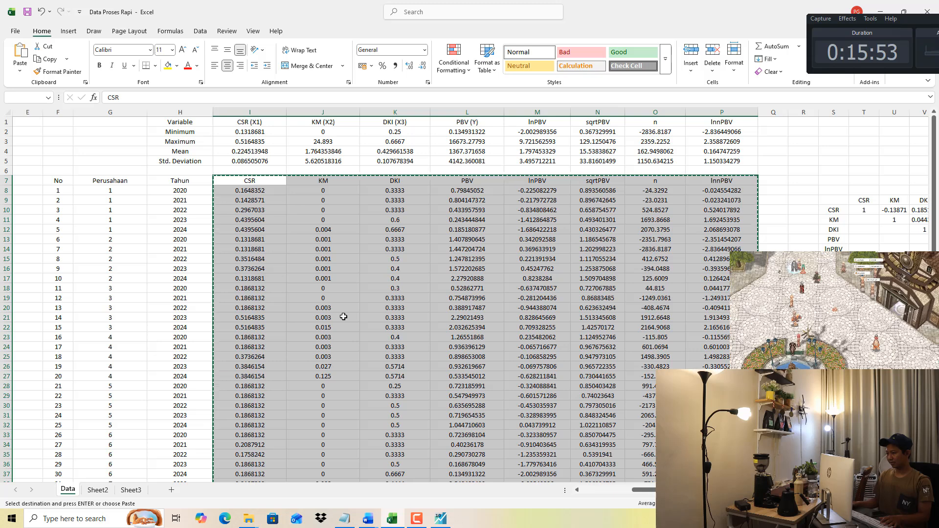
Switch to EViews and paste the copied data into the empty group, starting at the series name row of its first column.
{"action": "left_click", "coordinate": [441, 519]}
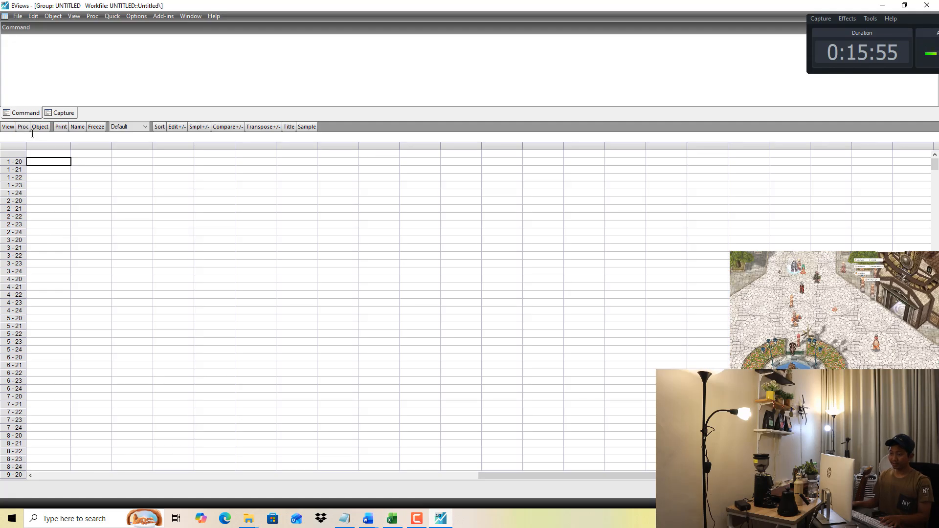
{"action": "right_click", "coordinate": [49, 160]}
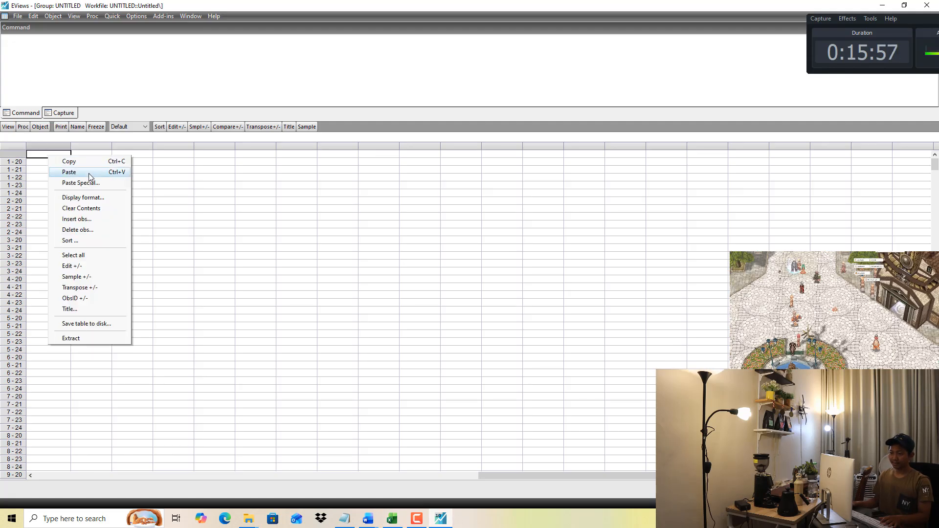
{"action": "left_click", "coordinate": [90, 176]}
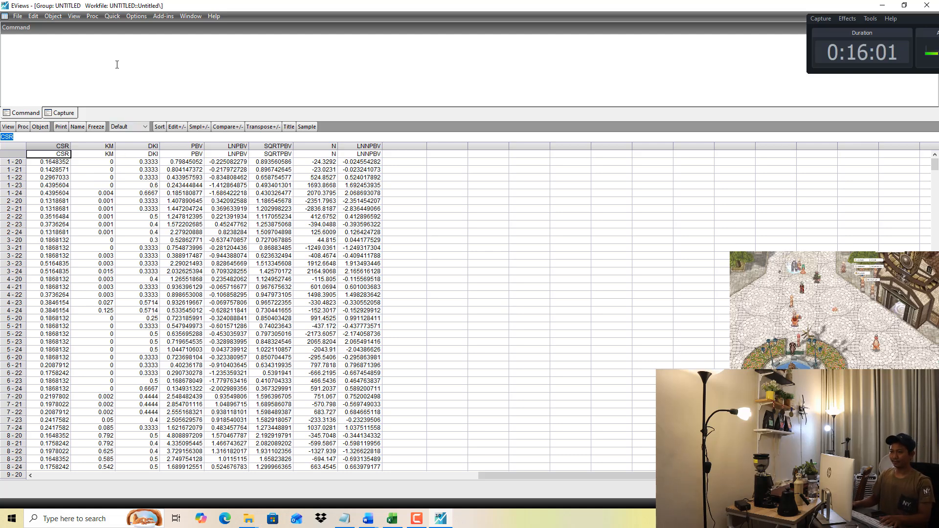
Estimate a panel least squares equation for lnnpbv on csr, km, dki and a constant c over 2020–2024.
{"action": "left_click", "coordinate": [112, 15]}
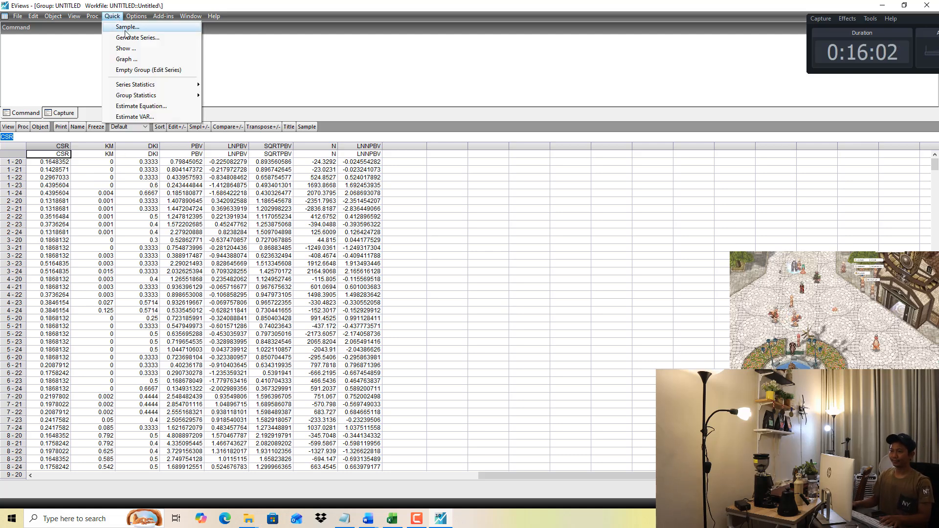
{"action": "left_click", "coordinate": [141, 106]}
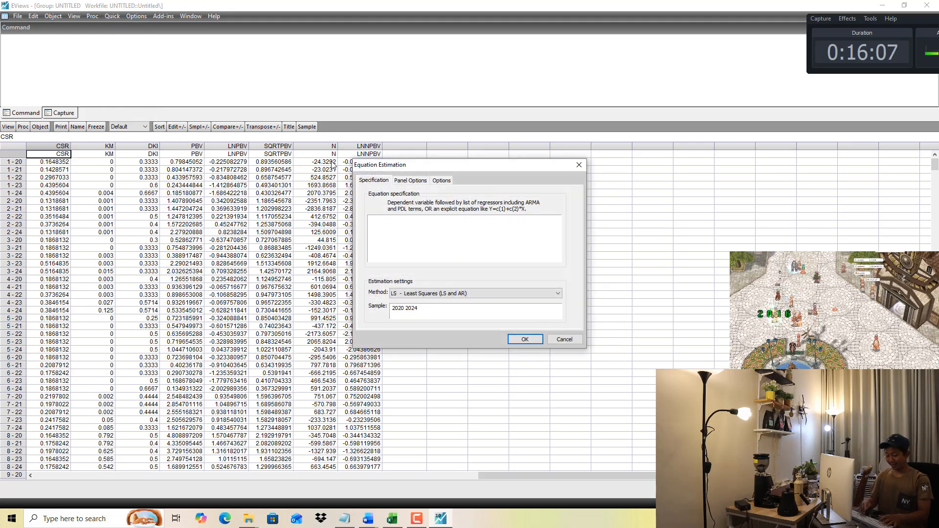
{"action": "type", "text": "lnn"}
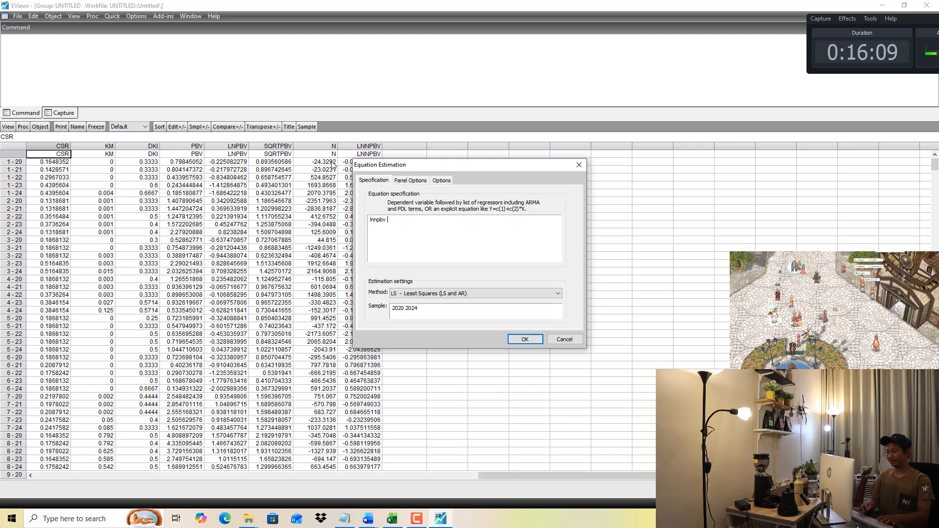
{"action": "type", "text": "pbv"}
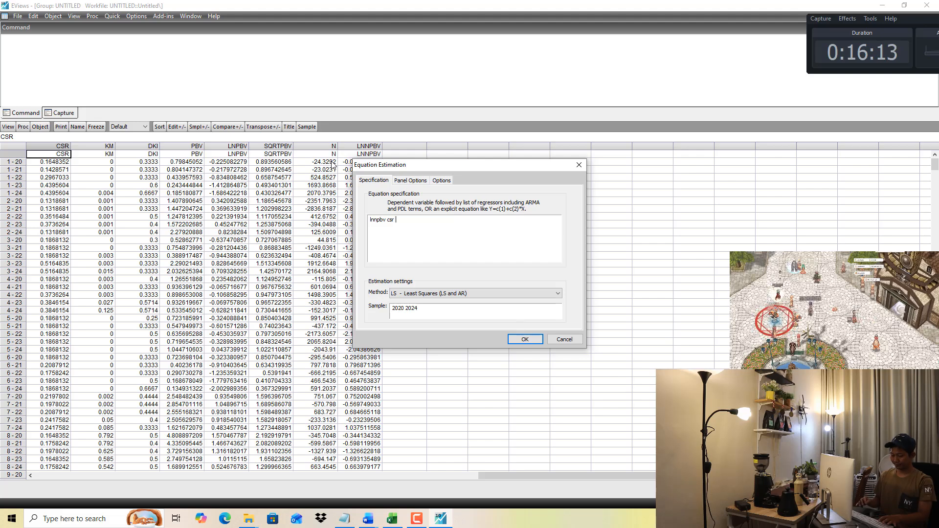
{"action": "left_click", "coordinate": [392, 521]}
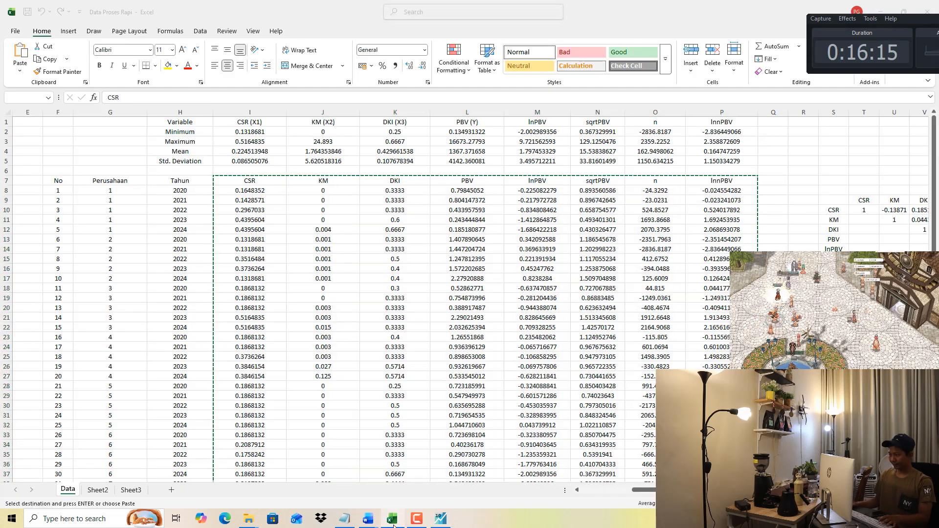
{"action": "left_click", "coordinate": [393, 522]}
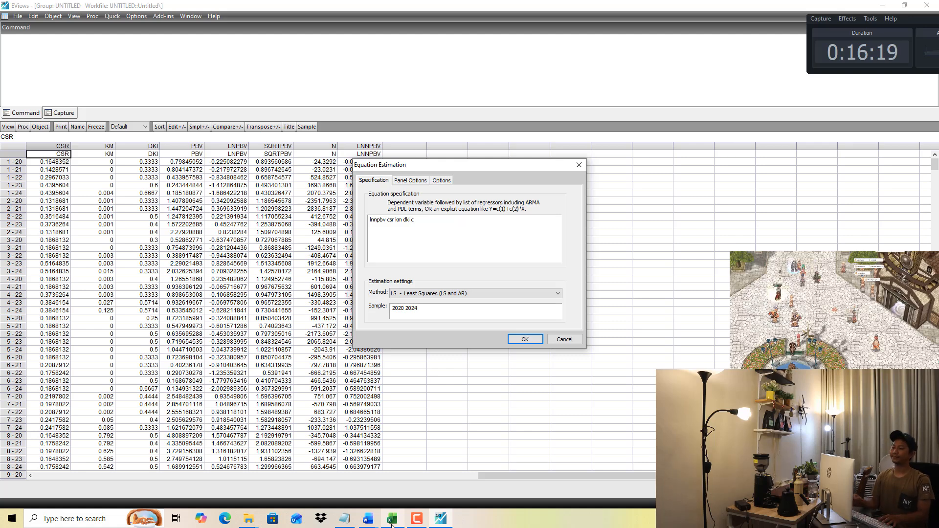
{"action": "left_click", "coordinate": [538, 242]}
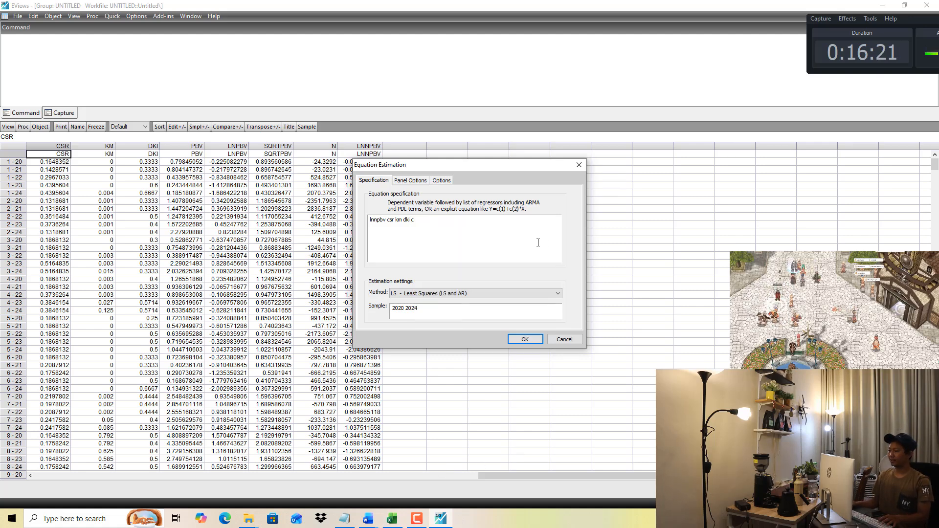
{"action": "left_click", "coordinate": [523, 338]}
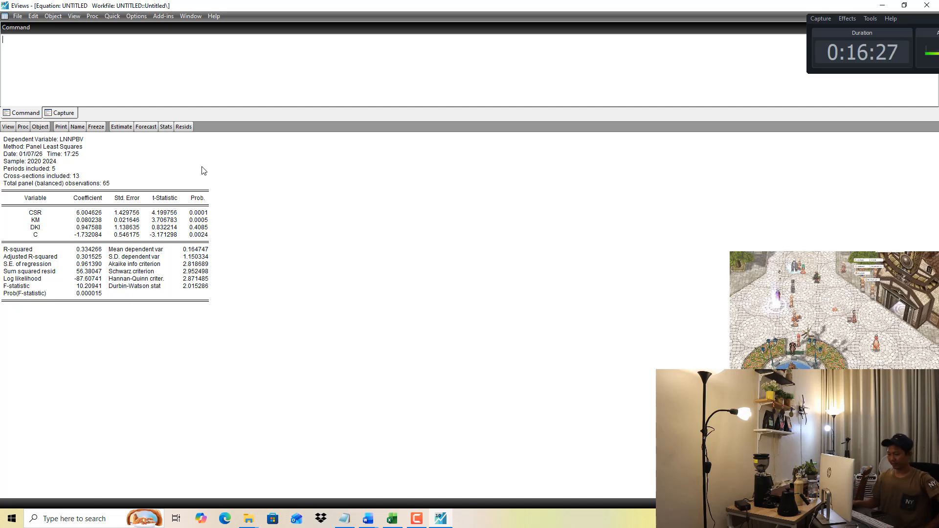
Switch to the Lampiran EViews 7 Januari 2026 document in Word and examine the Common Effect Model (CEM) output.
{"action": "left_click", "coordinate": [377, 523]}
{"action": "left_click", "coordinate": [315, 477]}
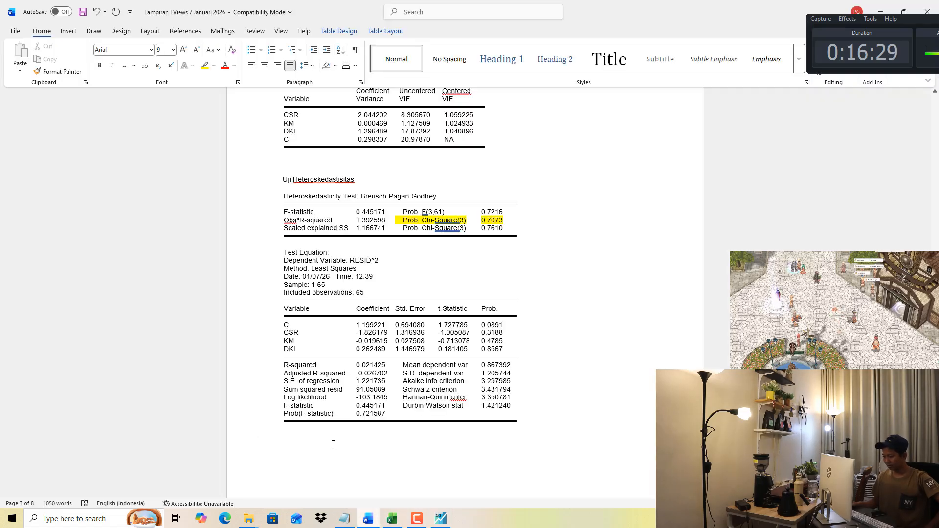
{"action": "scroll", "coordinate": [394, 282], "scroll_direction": "down", "scroll_amount": 15}
{"action": "scroll", "coordinate": [394, 282], "scroll_direction": "down", "scroll_amount": 4}
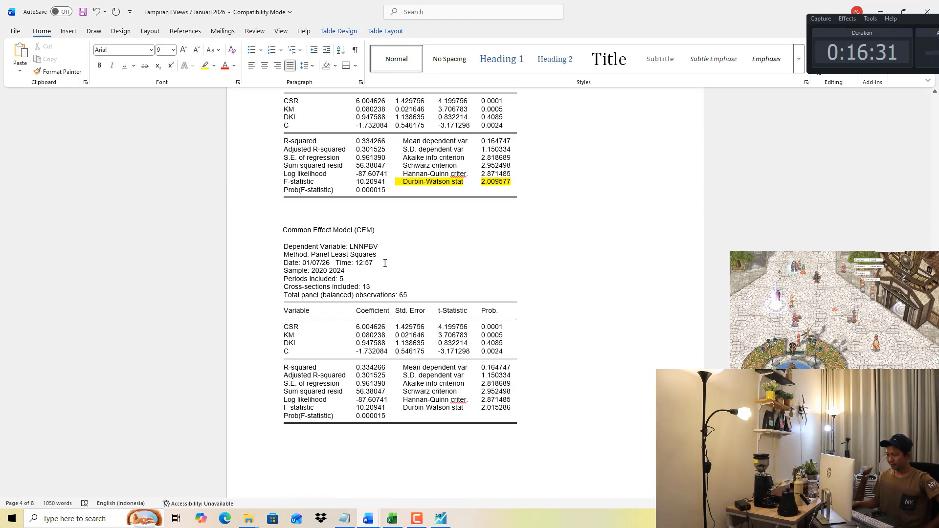
{"action": "left_click_drag", "start_coordinate": [442, 262], "coordinate": [531, 406]}
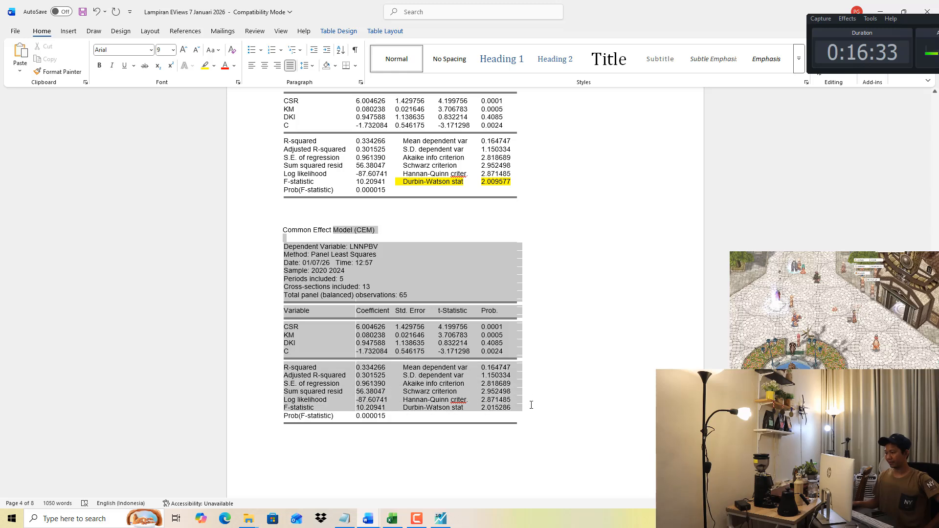
Switch to EViews and re-estimate the lnnpbv equation with fixed period effects and no cross-section effects.
{"action": "left_click", "coordinate": [439, 518]}
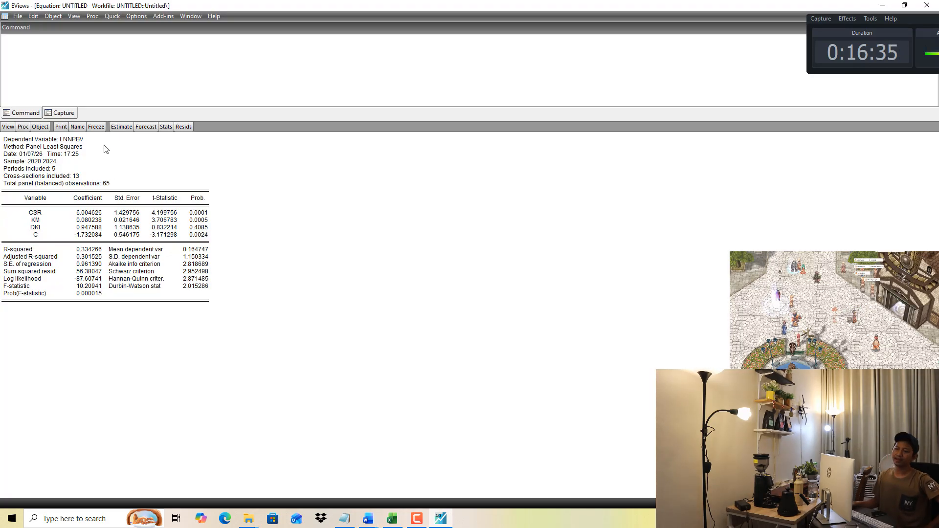
{"action": "left_click", "coordinate": [121, 132]}
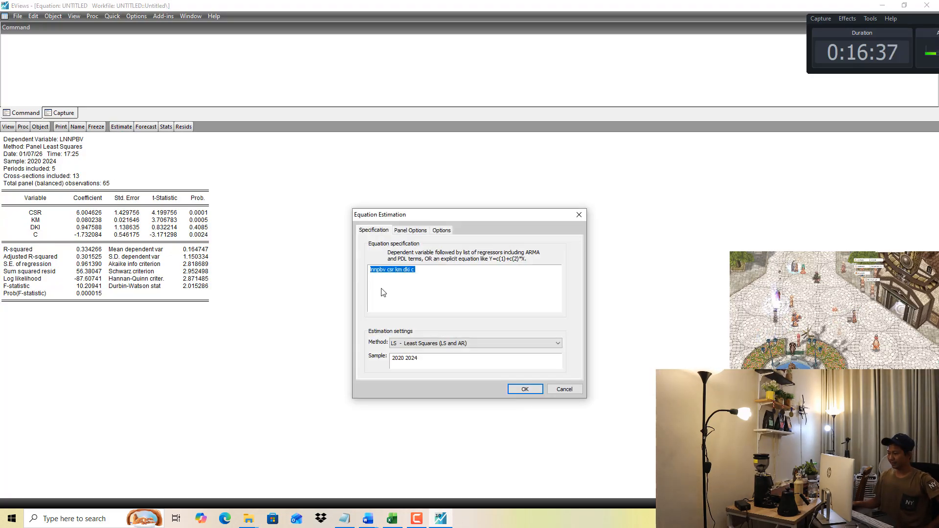
{"action": "left_click", "coordinate": [416, 230]}
{"action": "left_click", "coordinate": [425, 270]}
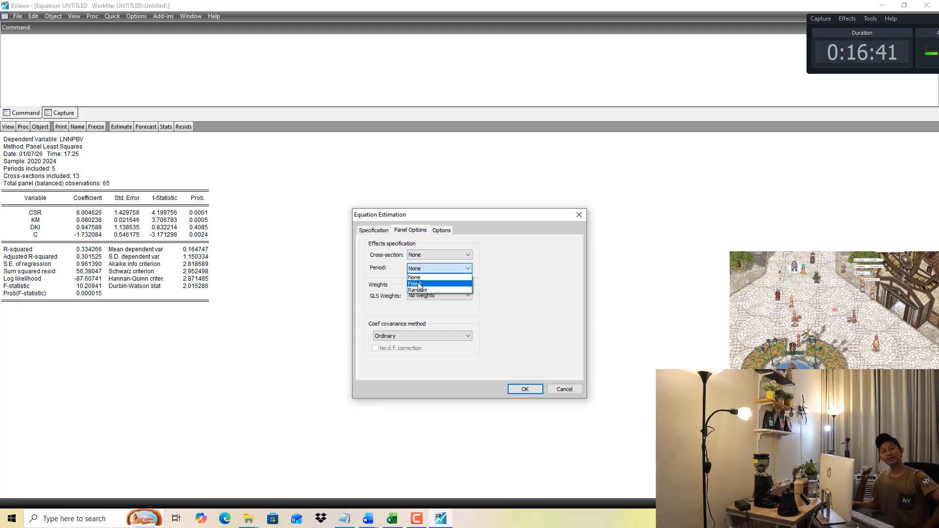
{"action": "left_click", "coordinate": [419, 284]}
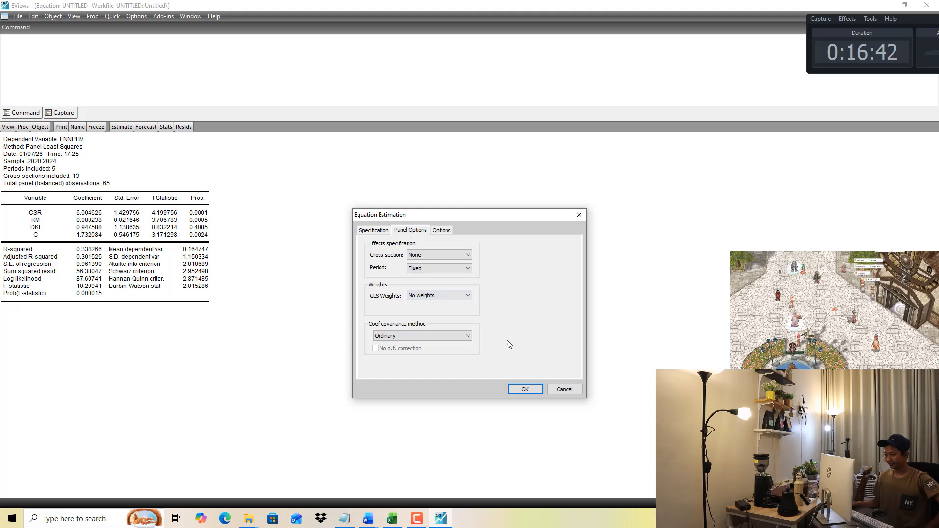
{"action": "left_click", "coordinate": [524, 389]}
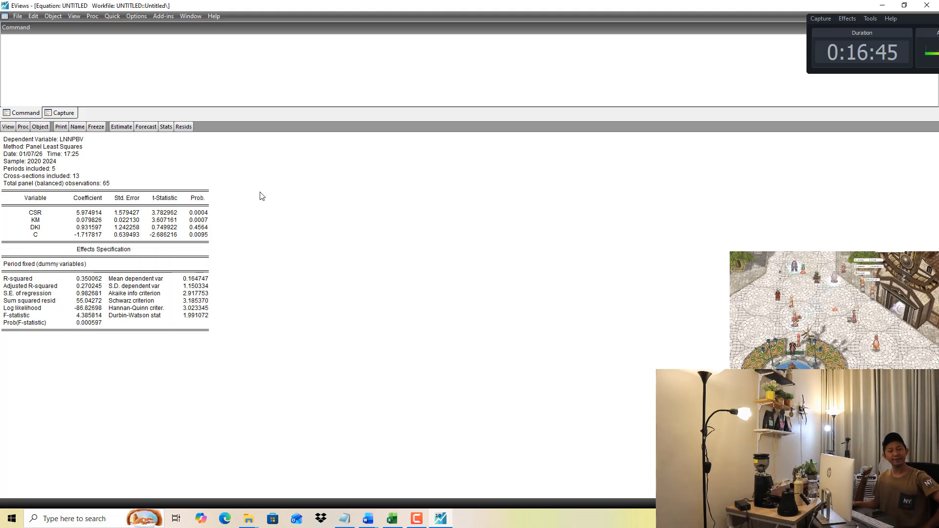
Switch to the Lampiran EViews document in Word and examine the Fixed Effect Model (FEM) and Random Effect Model (REM) outputs.
{"action": "mouse_move", "coordinate": [368, 518]}
{"action": "left_click", "coordinate": [347, 497]}
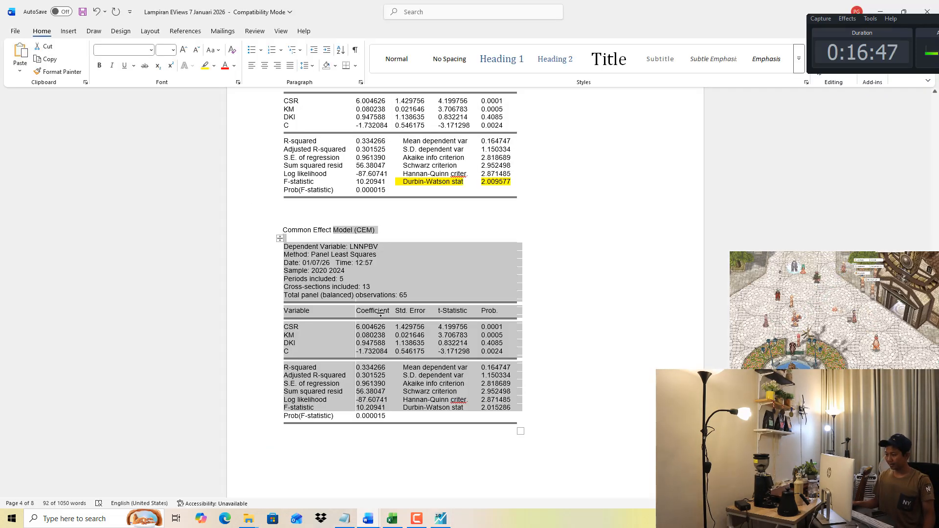
{"action": "scroll", "coordinate": [381, 312], "scroll_direction": "down", "scroll_amount": 8}
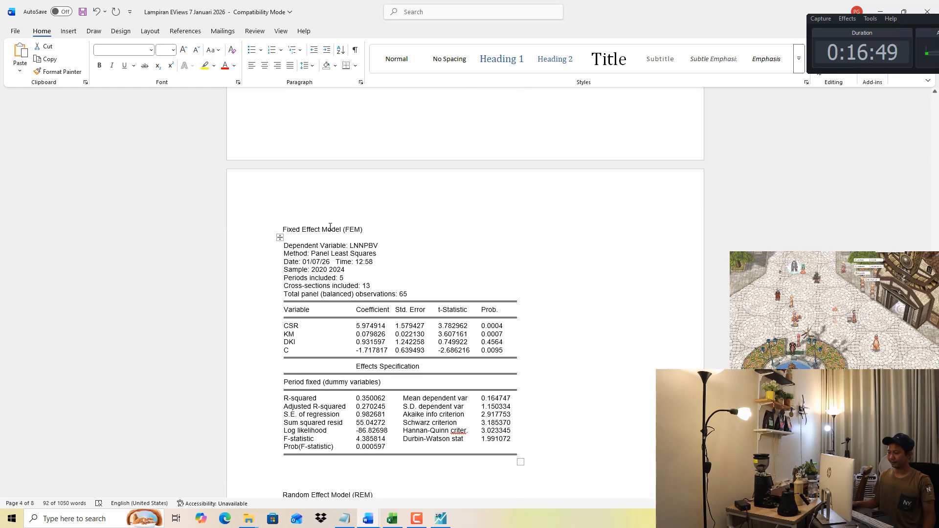
{"action": "left_click_drag", "start_coordinate": [330, 227], "coordinate": [344, 342]}
{"action": "scroll", "coordinate": [340, 239], "scroll_direction": "down", "scroll_amount": 5}
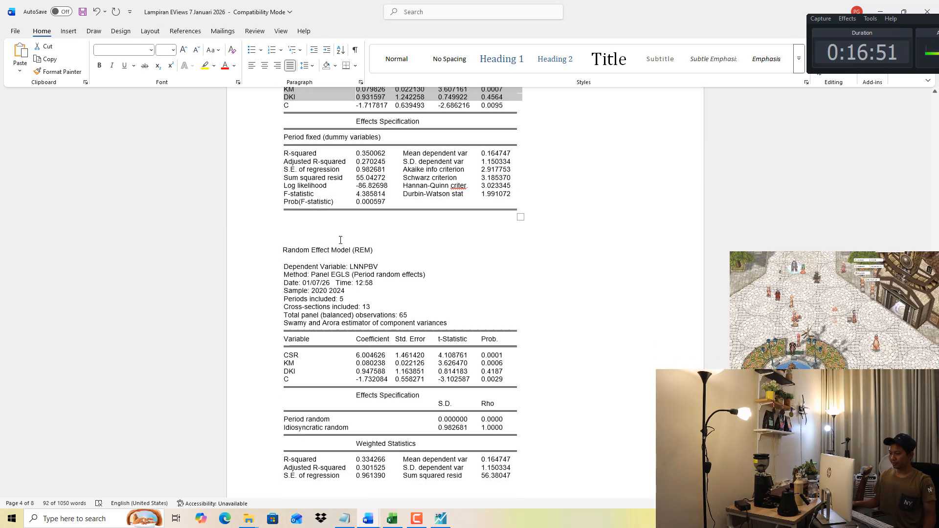
{"action": "scroll", "coordinate": [340, 240], "scroll_direction": "down", "scroll_amount": 2}
{"action": "left_click_drag", "start_coordinate": [355, 160], "coordinate": [449, 235]}
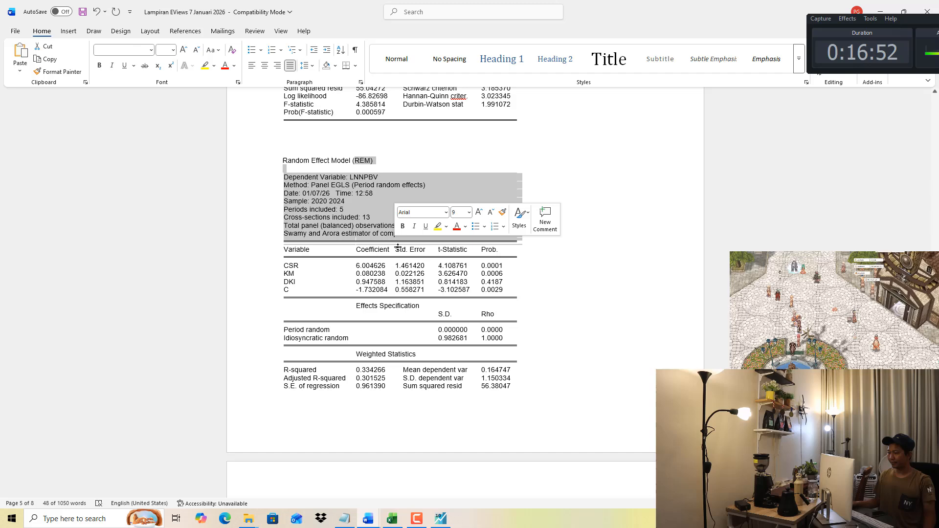
Switch to EViews and re-estimate the lnnpbv equation with random period effects.
{"action": "left_click", "coordinate": [440, 518]}
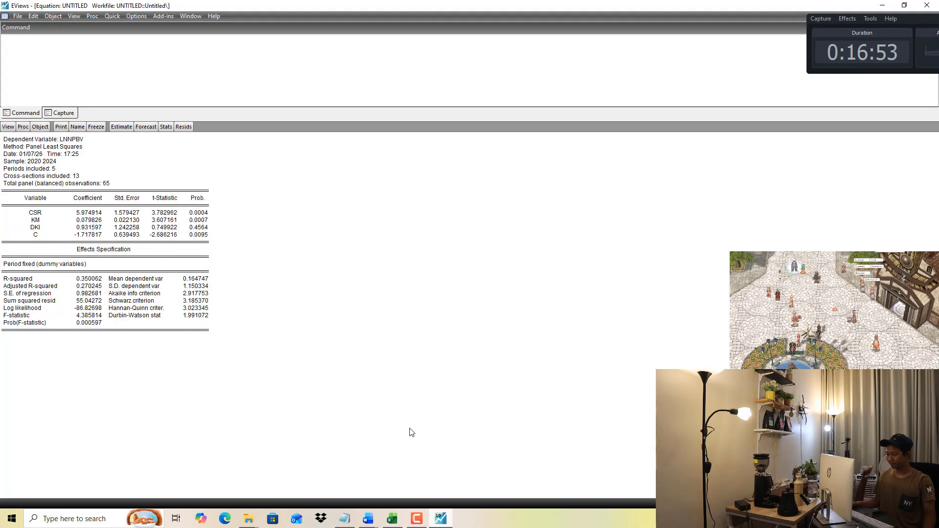
{"action": "left_click", "coordinate": [123, 128]}
{"action": "left_click", "coordinate": [417, 232]}
{"action": "left_click", "coordinate": [430, 269]}
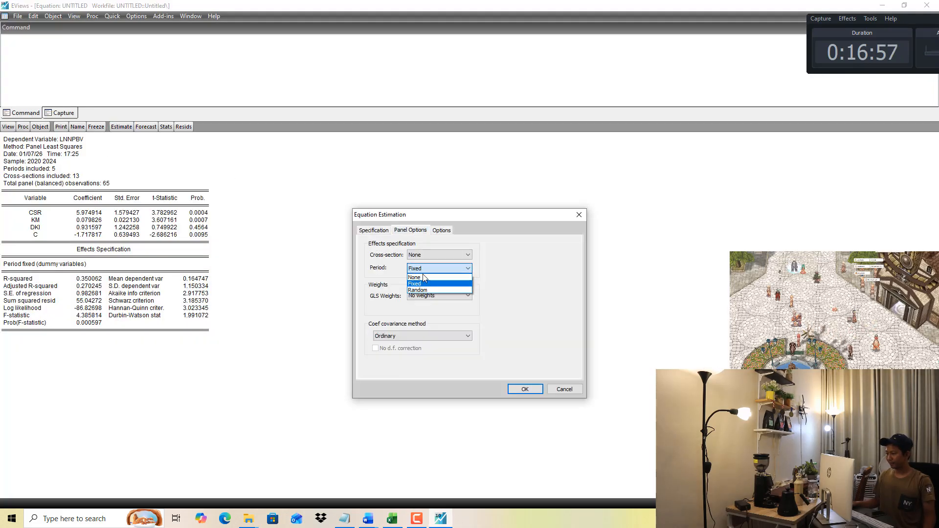
{"action": "left_click", "coordinate": [421, 289]}
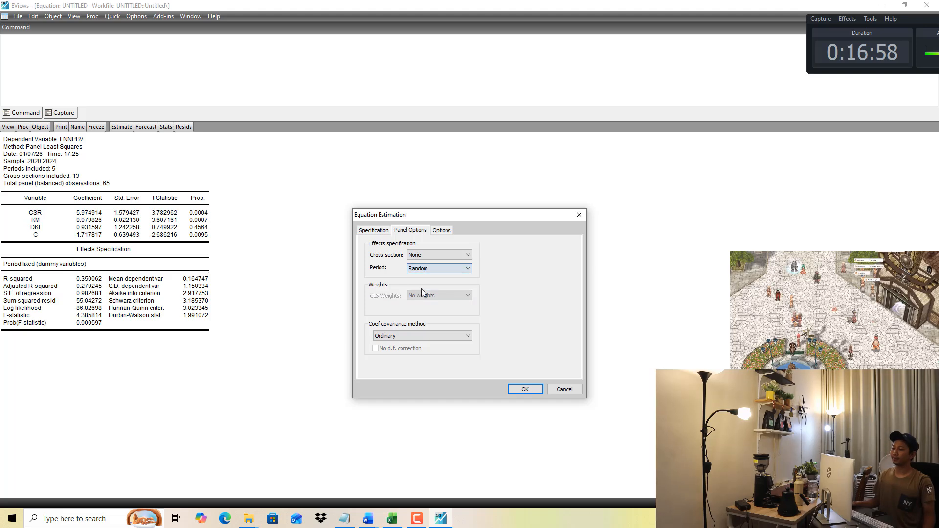
{"action": "left_click", "coordinate": [523, 390]}
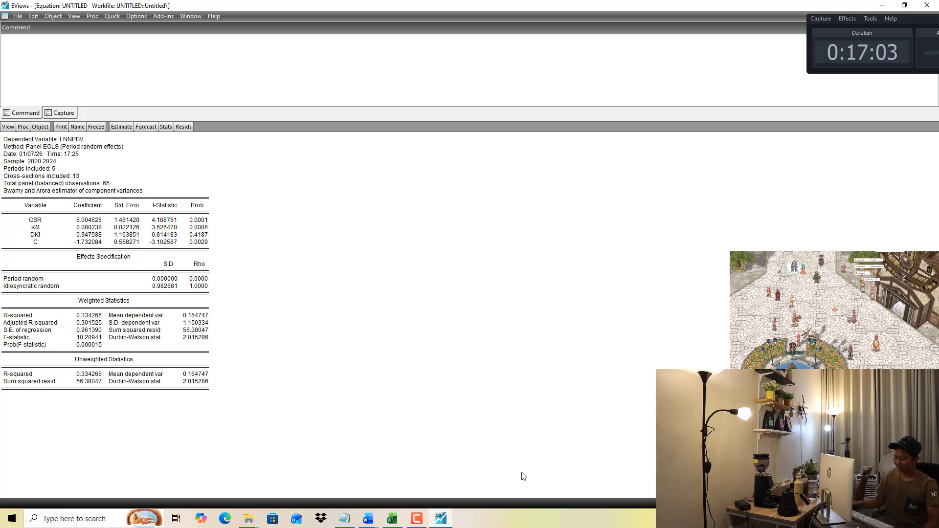
Switch to the Hasil Olah Data Eviews dan Interpretasi Moderasi document in Word and read section 4.3.1 on the Chow test.
{"action": "mouse_move", "coordinate": [368, 518]}
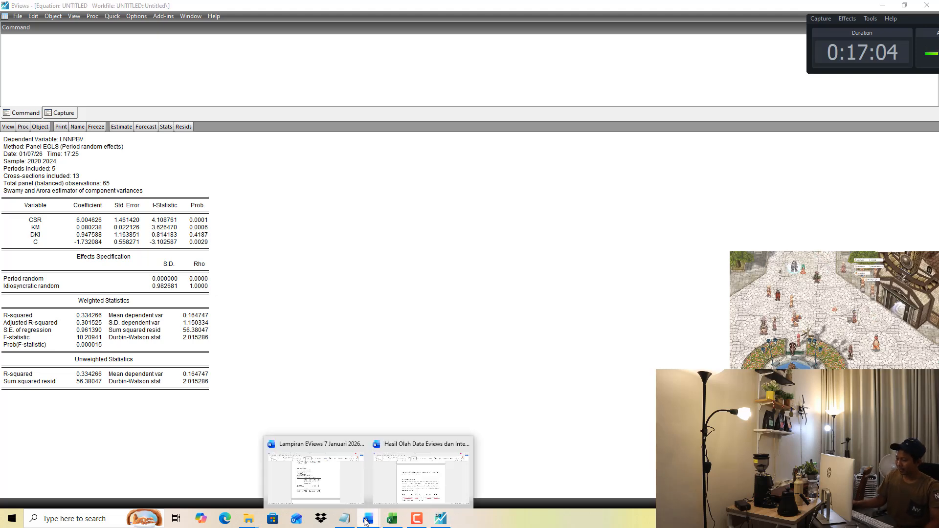
{"action": "left_click", "coordinate": [385, 489]}
{"action": "scroll", "coordinate": [399, 428], "scroll_direction": "down", "scroll_amount": 5}
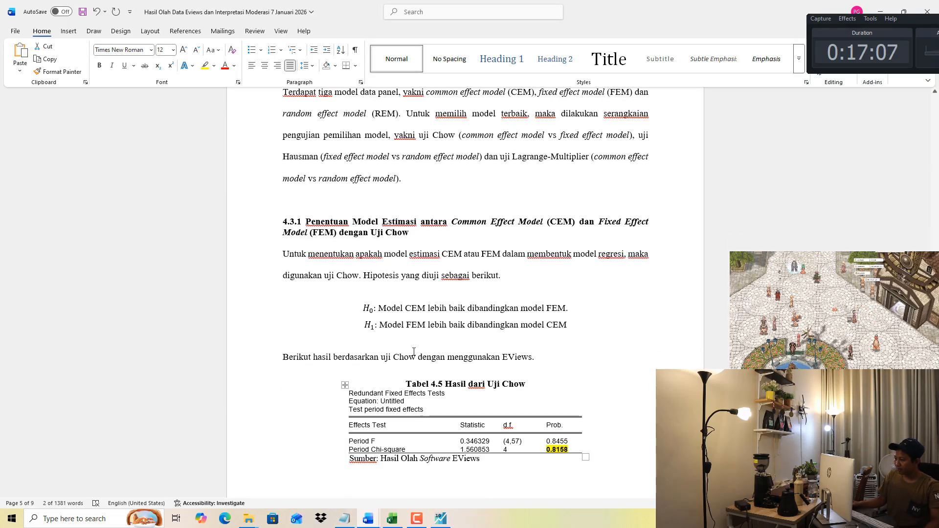
{"action": "scroll", "coordinate": [416, 205], "scroll_direction": "down", "scroll_amount": 1}
{"action": "left_click_drag", "start_coordinate": [415, 165], "coordinate": [215, 289]}
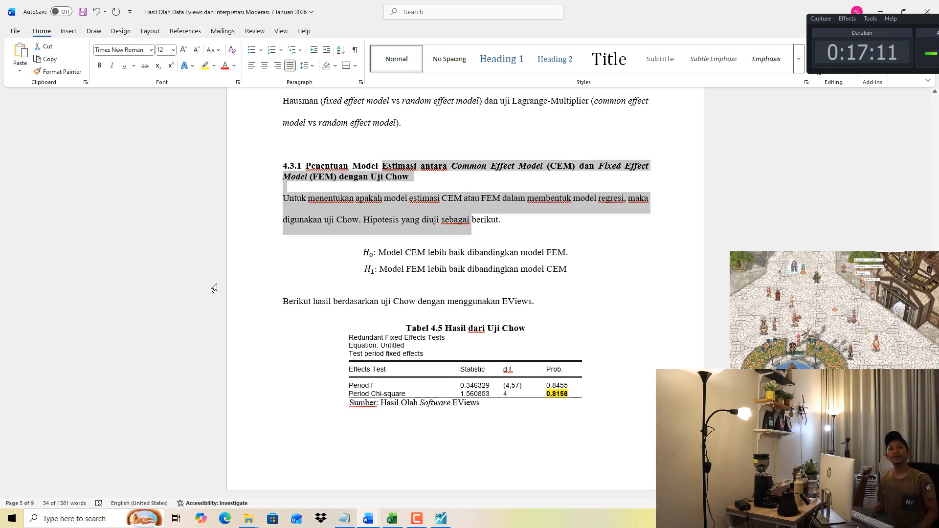
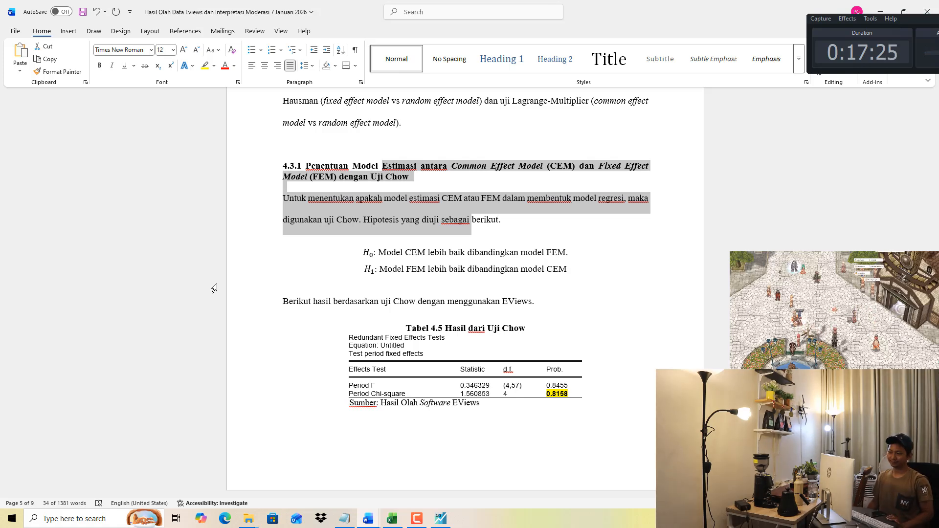
Switch to EViews and set the equation's period effects back to fixed, re-estimating the model for the Chow test.
{"action": "left_click", "coordinate": [440, 518]}
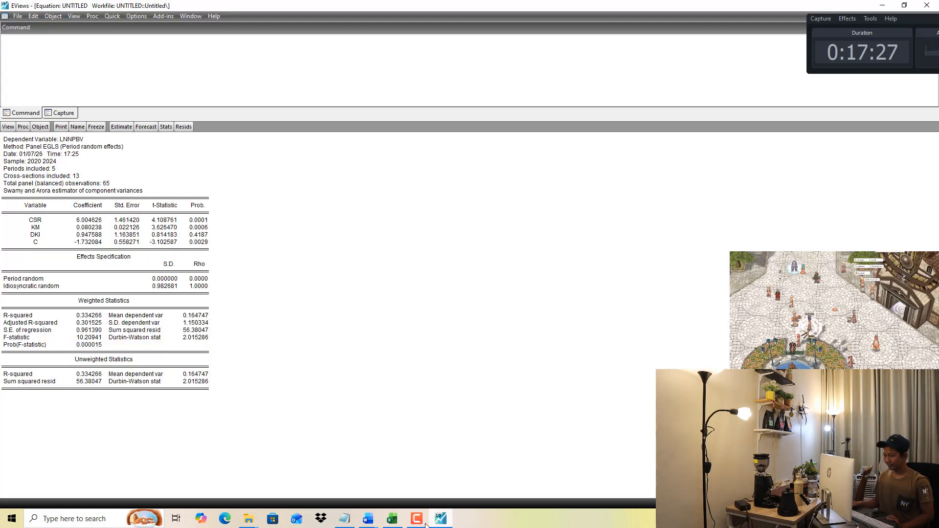
{"action": "left_click", "coordinate": [120, 127]}
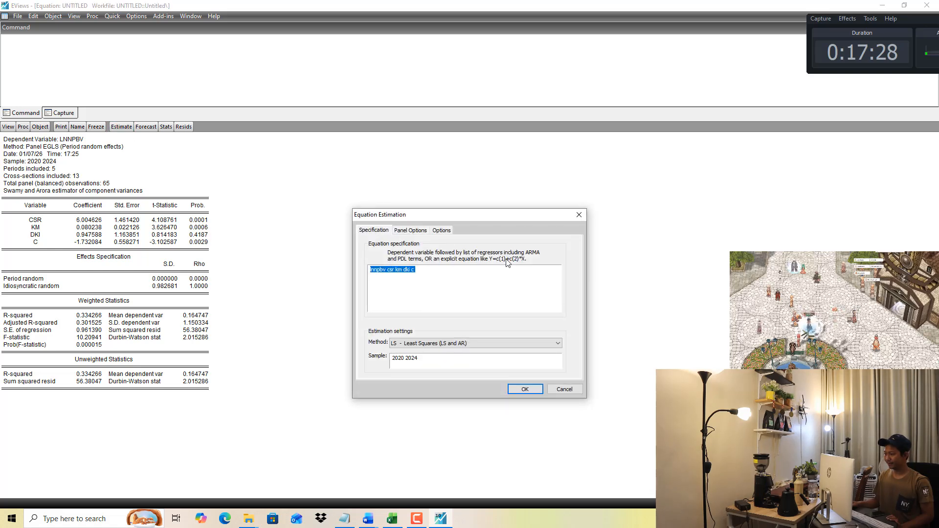
{"action": "left_click", "coordinate": [410, 230]}
{"action": "left_click", "coordinate": [449, 270]}
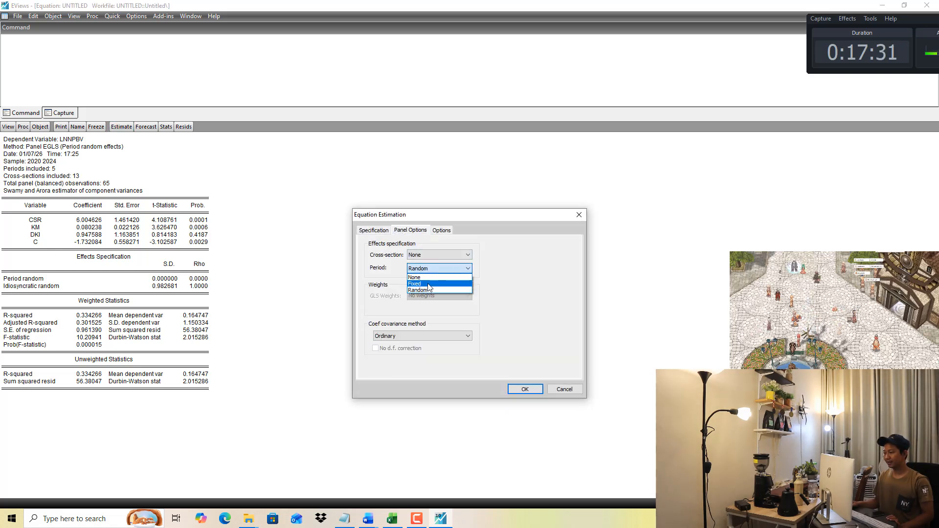
{"action": "left_click", "coordinate": [429, 283]}
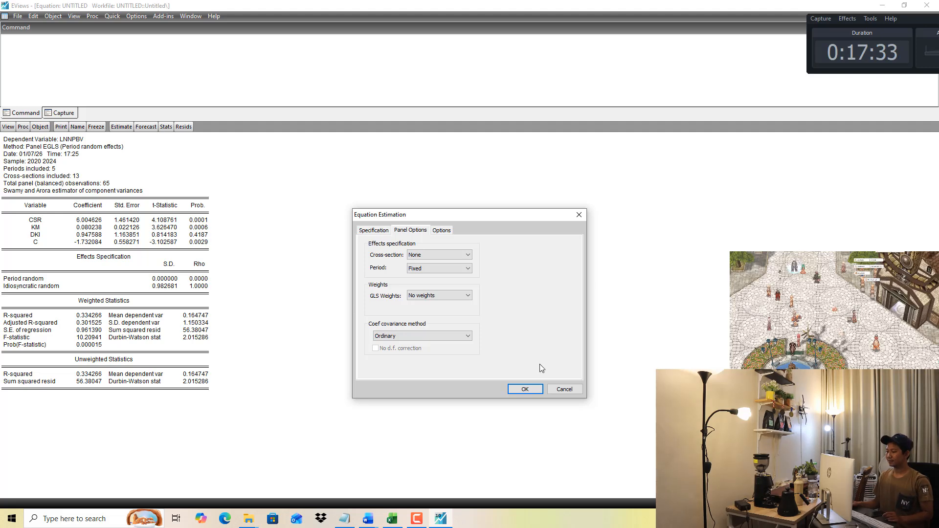
{"action": "left_click", "coordinate": [533, 389]}
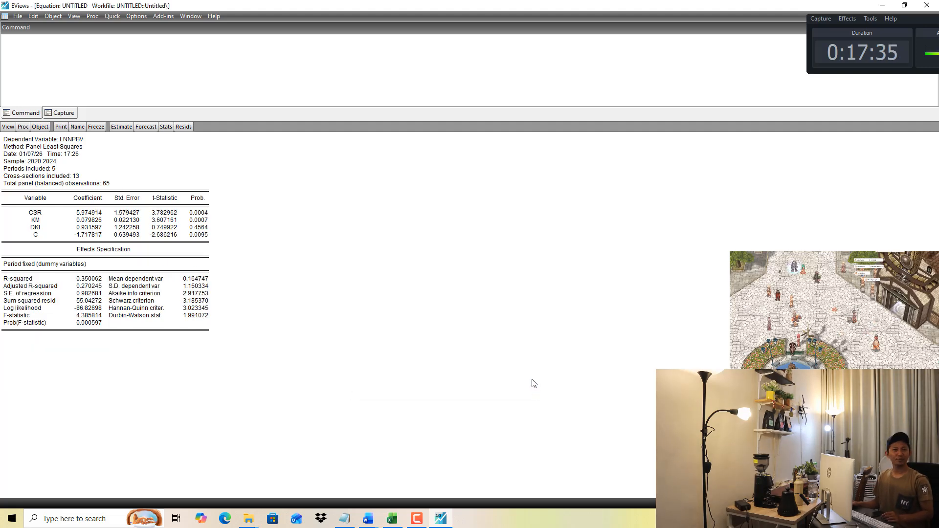
Run the Redundant Fixed Effects - Likelihood Ratio test and check the Period F and Period Chi-square probabilities.
{"action": "left_click", "coordinate": [8, 127]}
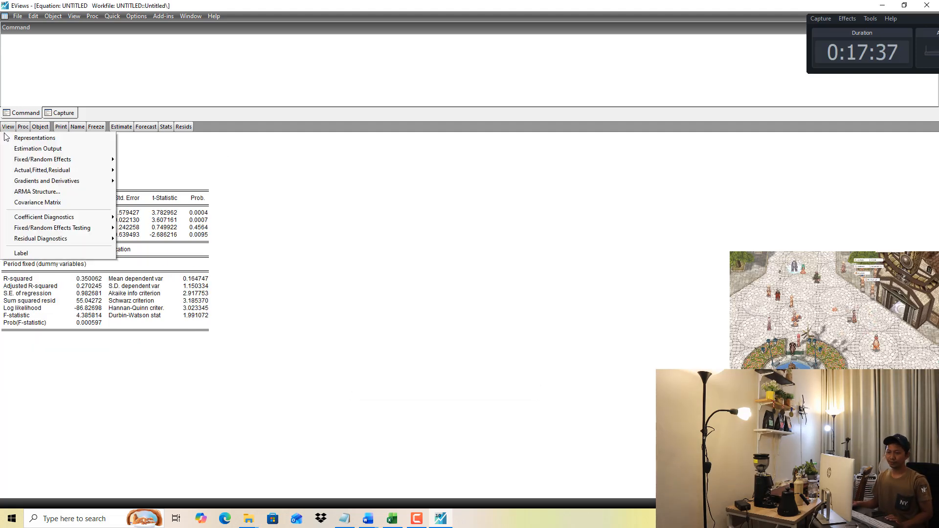
{"action": "mouse_move", "coordinate": [109, 227]}
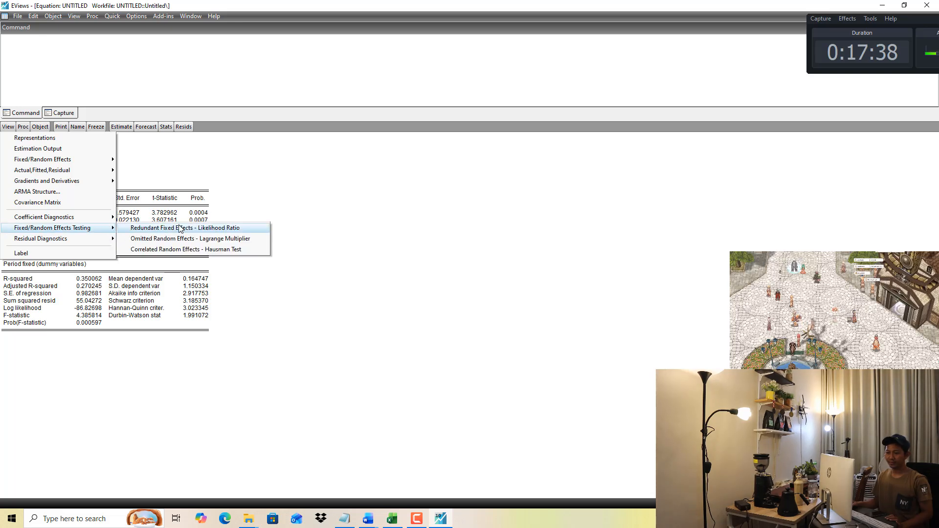
{"action": "left_click", "coordinate": [204, 230]}
{"action": "left_click", "coordinate": [198, 185]}
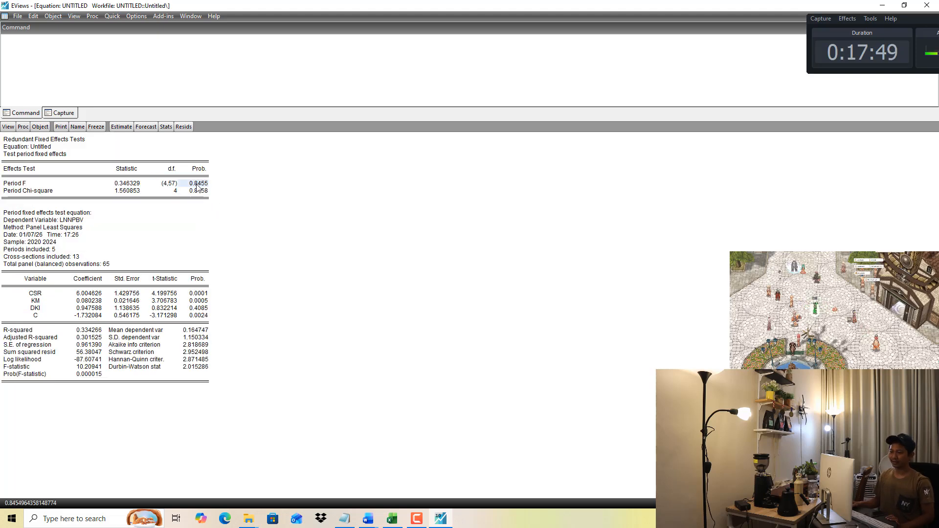
{"action": "left_click", "coordinate": [199, 191]}
{"action": "left_click", "coordinate": [204, 184]}
{"action": "left_click", "coordinate": [202, 194]}
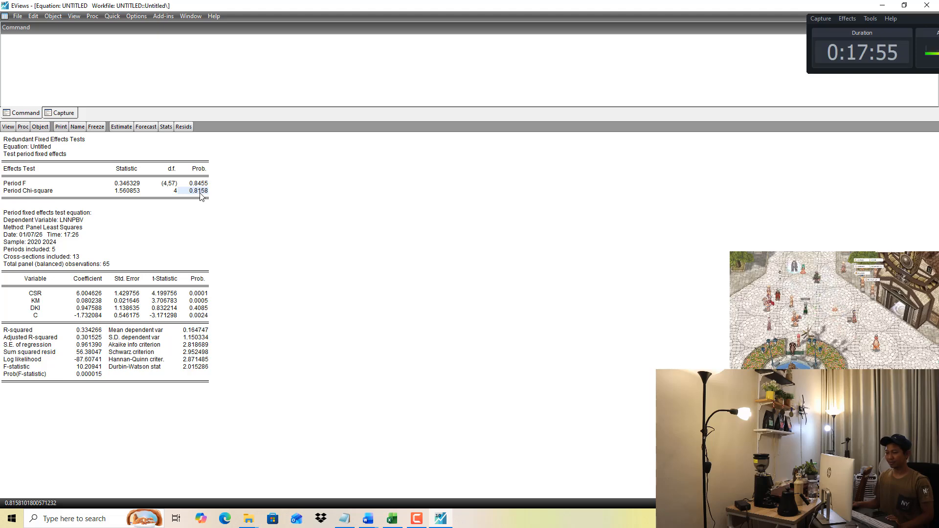
Switch to the Hasil Olah Data Eviews dan Interpretasi Moderasi document in Word and highlight "0,8158 > 0,05," yellow in the Chow test conclusion.
{"action": "mouse_move", "coordinate": [374, 521]}
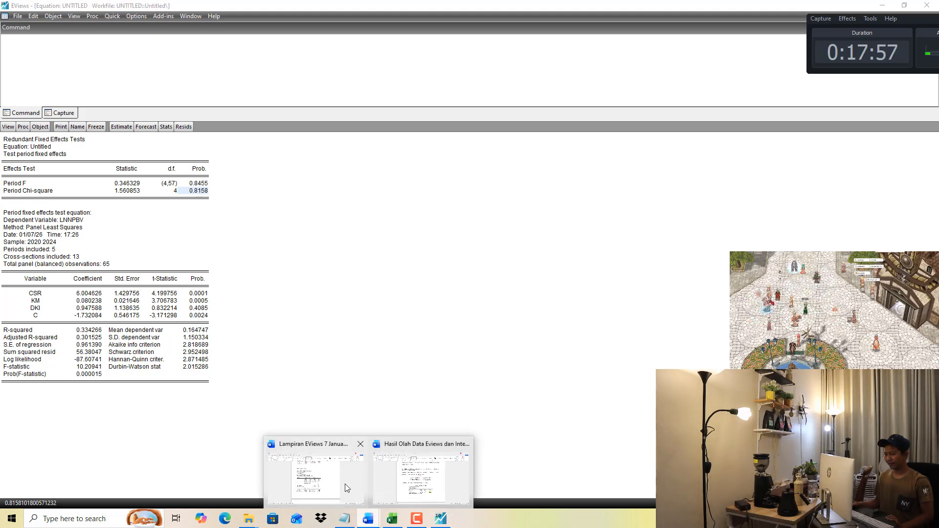
{"action": "left_click", "coordinate": [316, 469]}
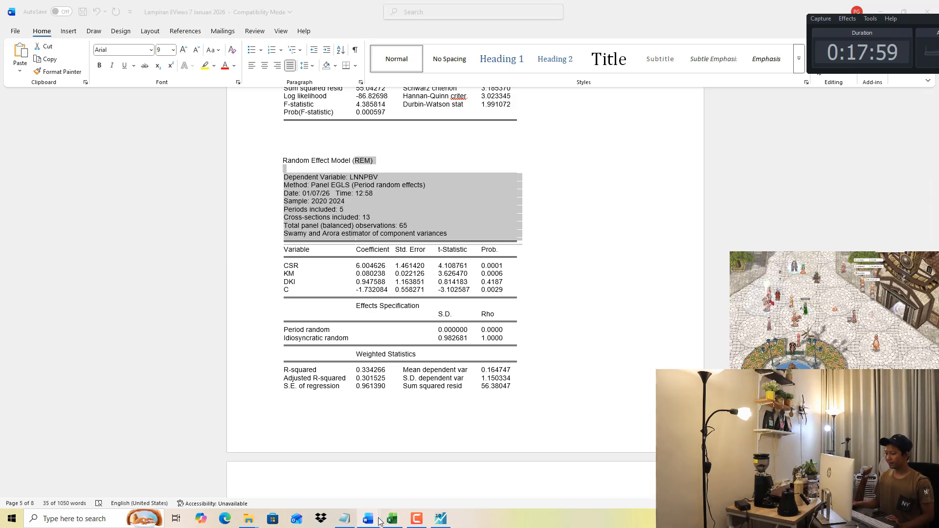
{"action": "mouse_move", "coordinate": [384, 518]}
{"action": "left_click", "coordinate": [442, 476]}
{"action": "scroll", "coordinate": [471, 293], "scroll_direction": "down", "scroll_amount": 3}
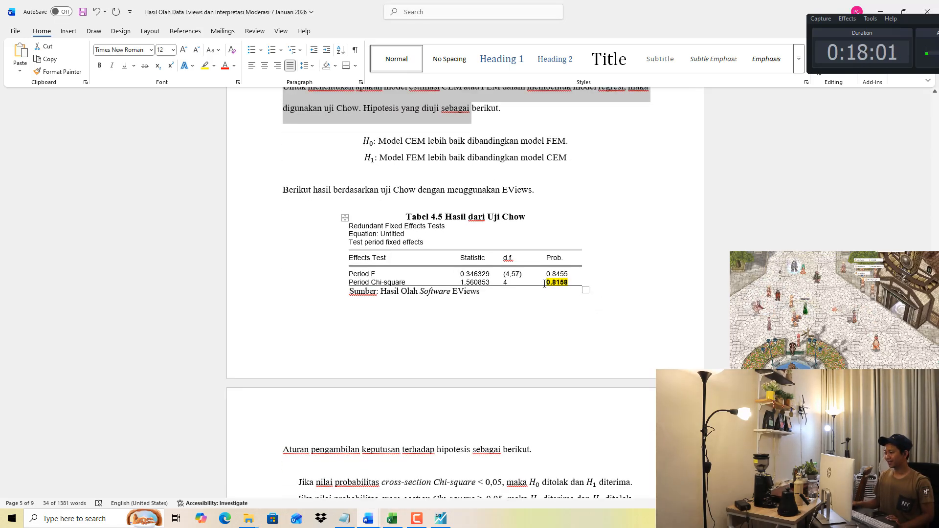
{"action": "double_click", "coordinate": [561, 283]}
{"action": "scroll", "coordinate": [551, 299], "scroll_direction": "down", "scroll_amount": 4}
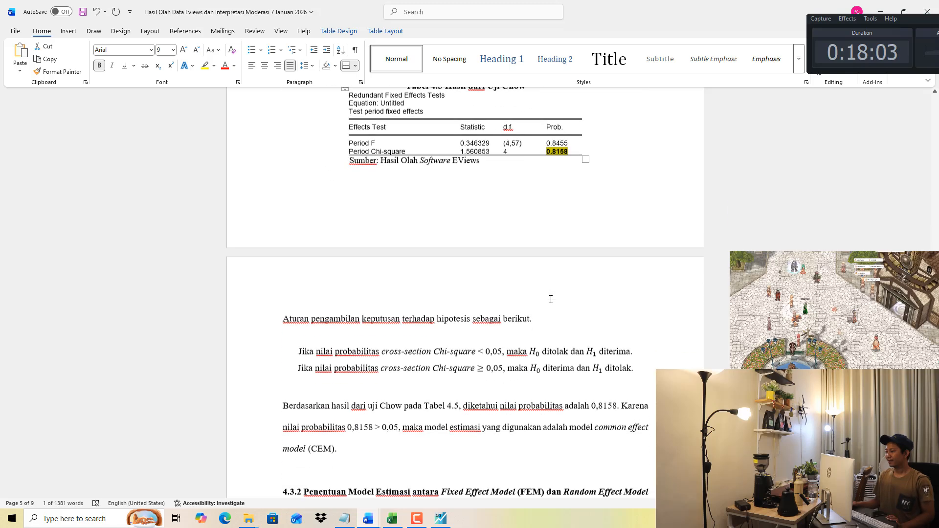
{"action": "left_click_drag", "start_coordinate": [347, 419], "coordinate": [400, 419]}
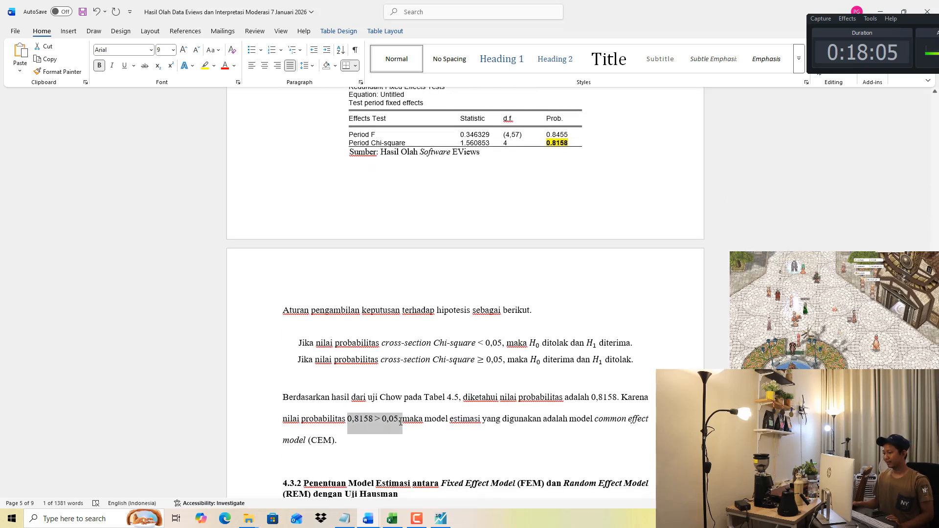
{"action": "left_click", "coordinate": [205, 66]}
{"action": "left_click", "coordinate": [207, 120]}
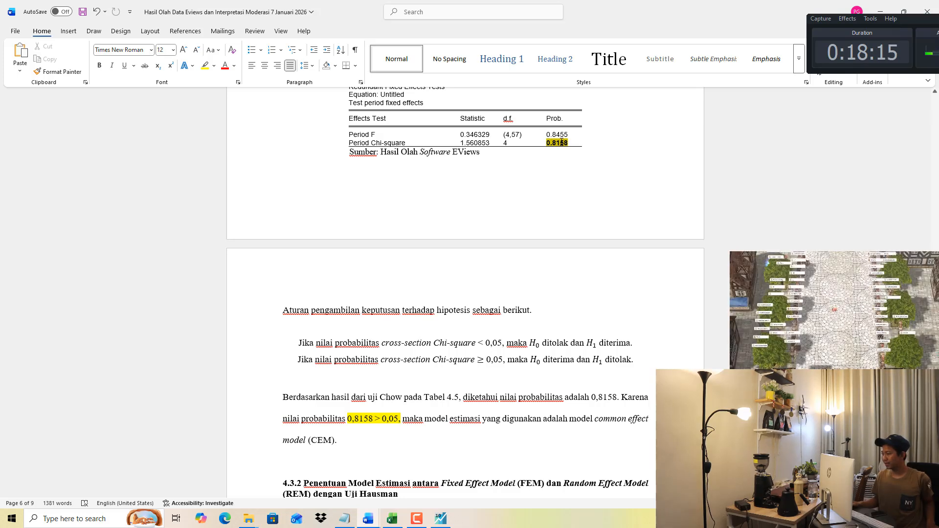
Compare the Chow test probability in Table 4.5 with its conclusion and read section 4.3.2 on the Hausman test.
{"action": "double_click", "coordinate": [556, 142]}
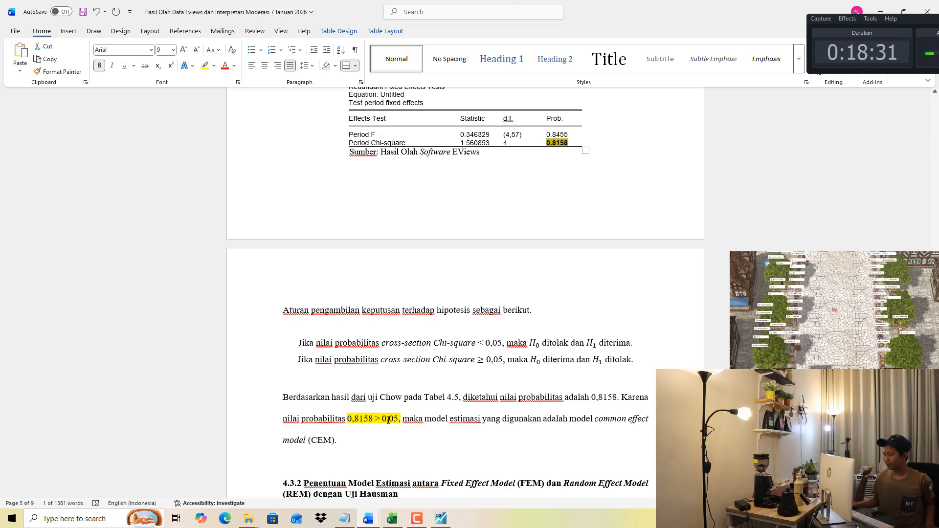
{"action": "left_click_drag", "start_coordinate": [352, 420], "coordinate": [375, 421]}
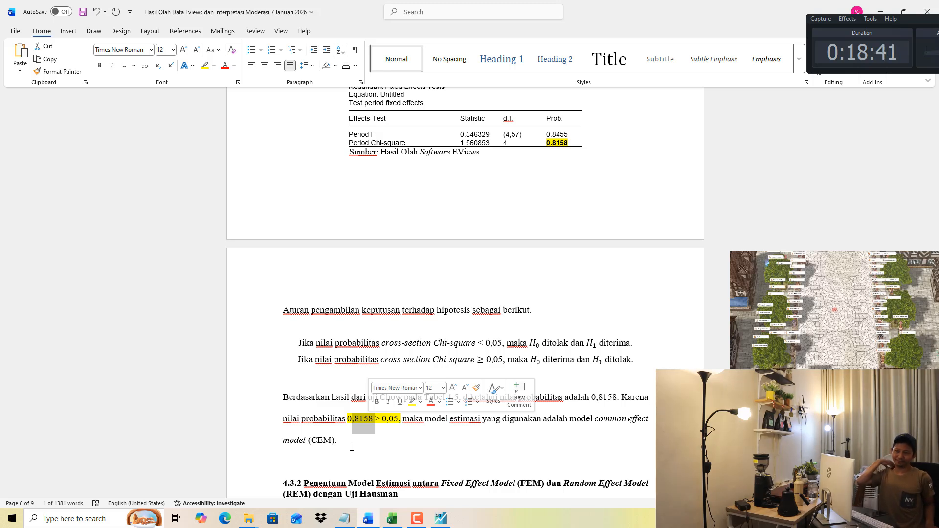
{"action": "scroll", "coordinate": [372, 415], "scroll_direction": "down", "scroll_amount": 5}
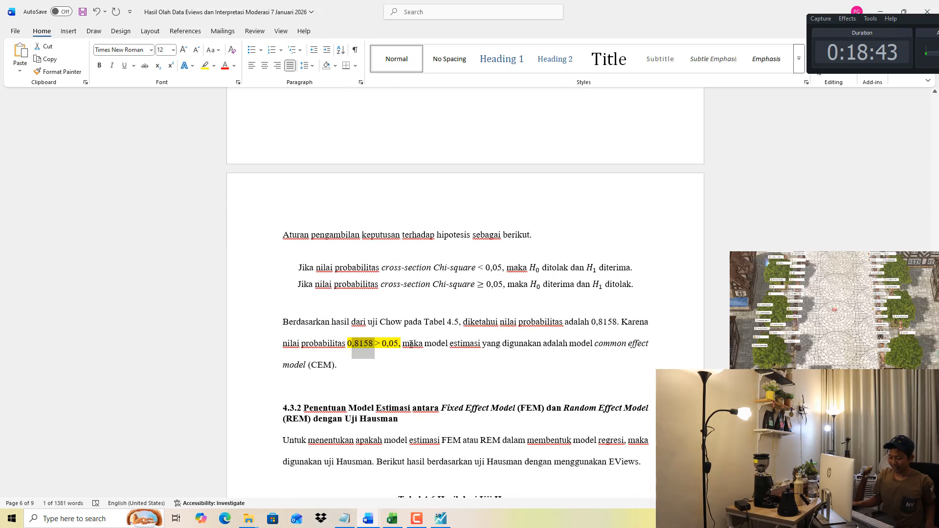
{"action": "scroll", "coordinate": [418, 336], "scroll_direction": "down", "scroll_amount": 1}
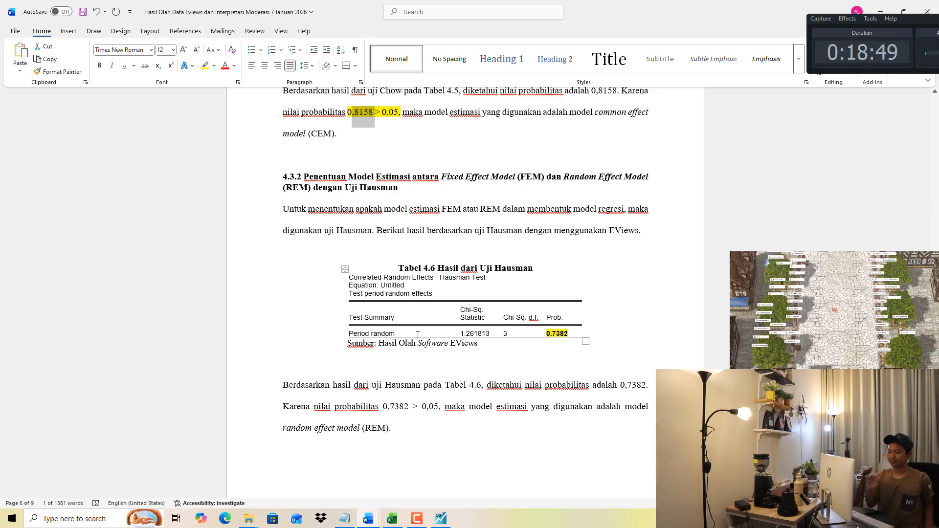
Switch to EViews and re-estimate the lnnpbv equation with period effects set to Random for the Hausman test.
{"action": "left_click", "coordinate": [440, 518]}
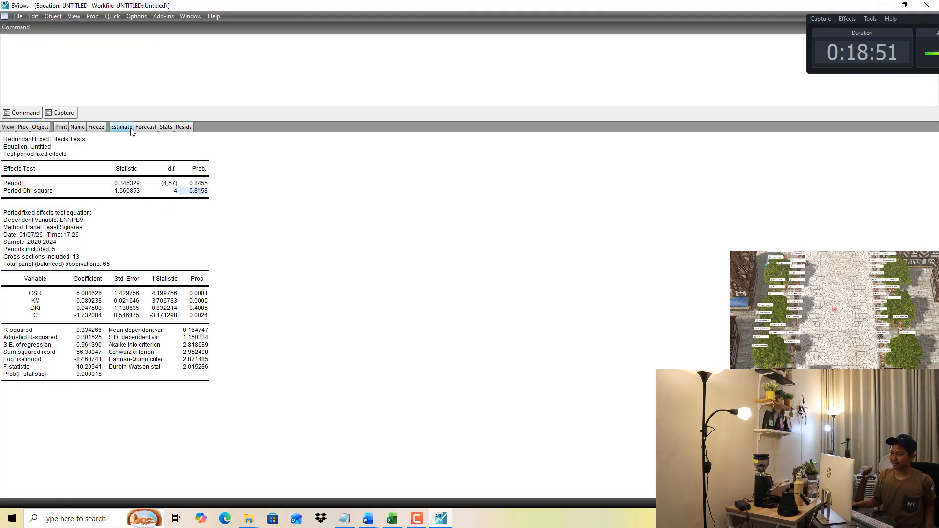
{"action": "left_click", "coordinate": [121, 126]}
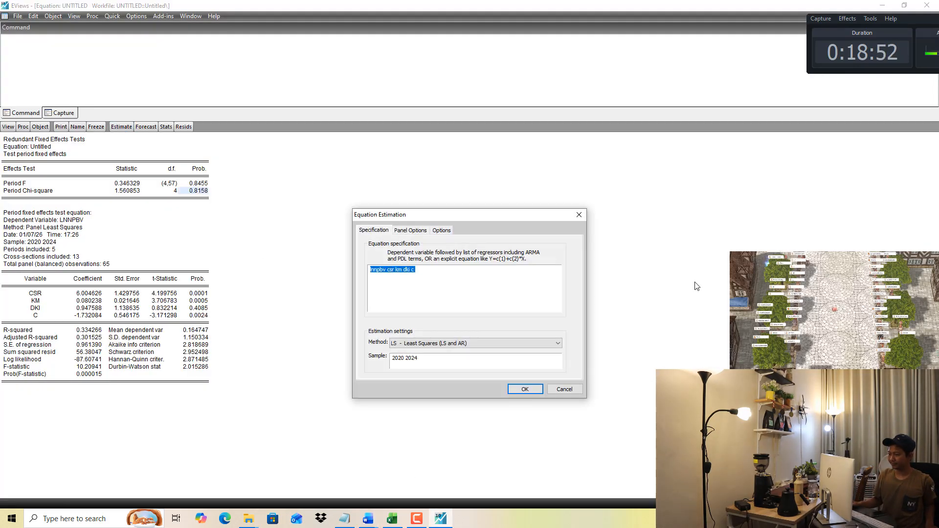
{"action": "left_click", "coordinate": [411, 230]}
{"action": "left_click", "coordinate": [427, 268]}
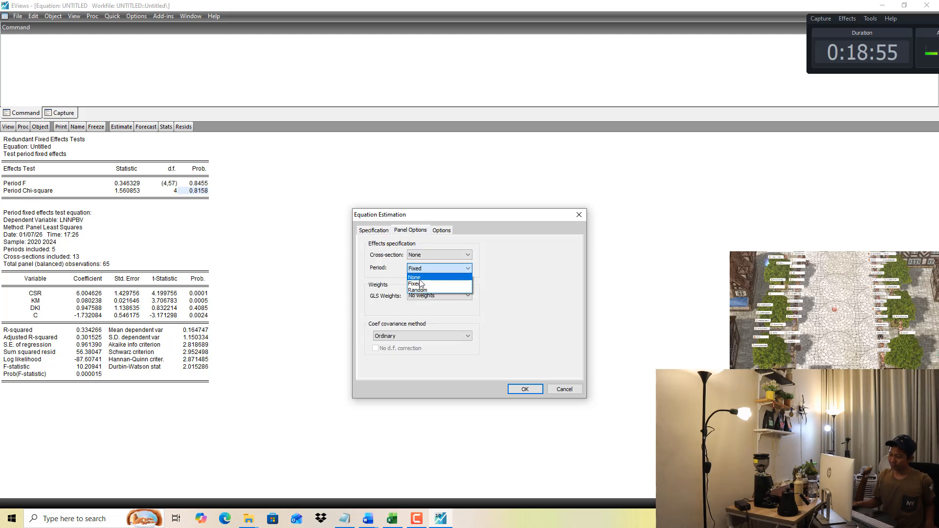
{"action": "left_click", "coordinate": [419, 290]}
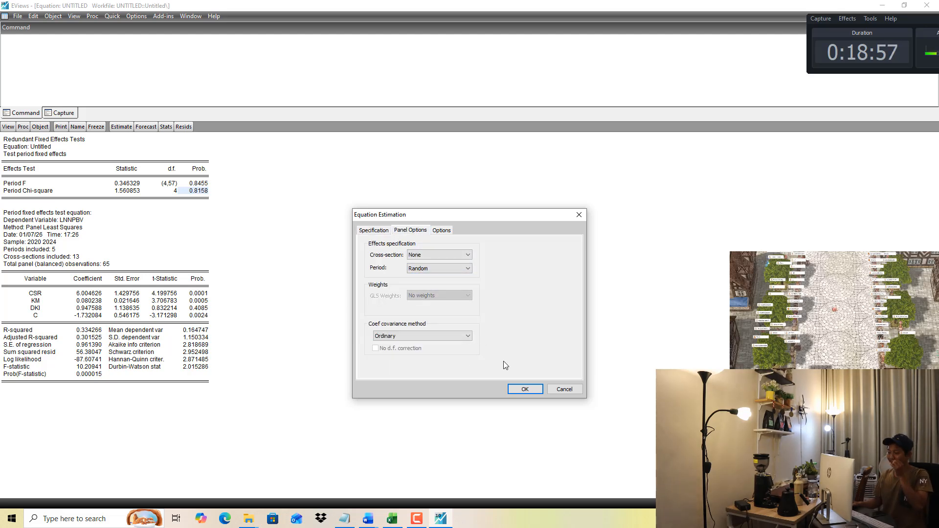
{"action": "left_click", "coordinate": [523, 391]}
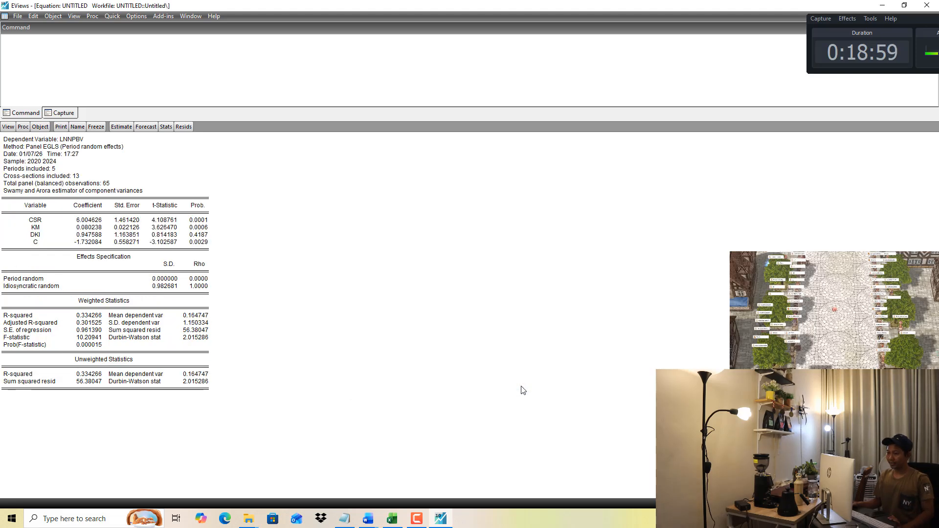
Run the Correlated Random Effects - Hausman Test and check the period random probability.
{"action": "left_click", "coordinate": [8, 126]}
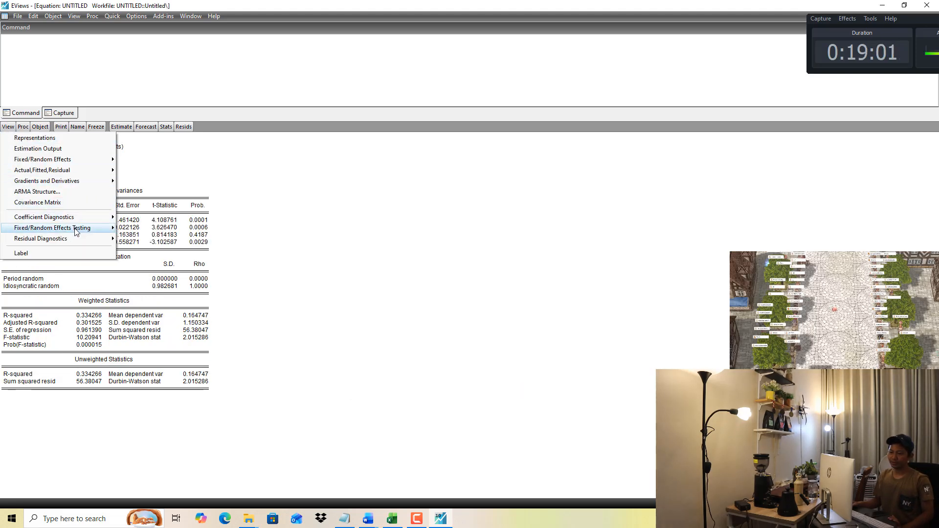
{"action": "mouse_move", "coordinate": [75, 230]}
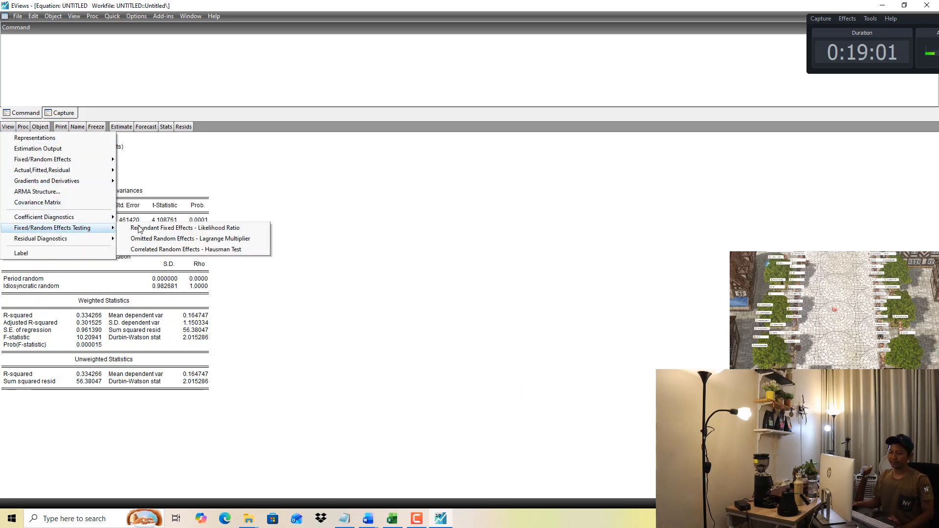
{"action": "left_click", "coordinate": [212, 250]}
{"action": "left_click", "coordinate": [205, 184]}
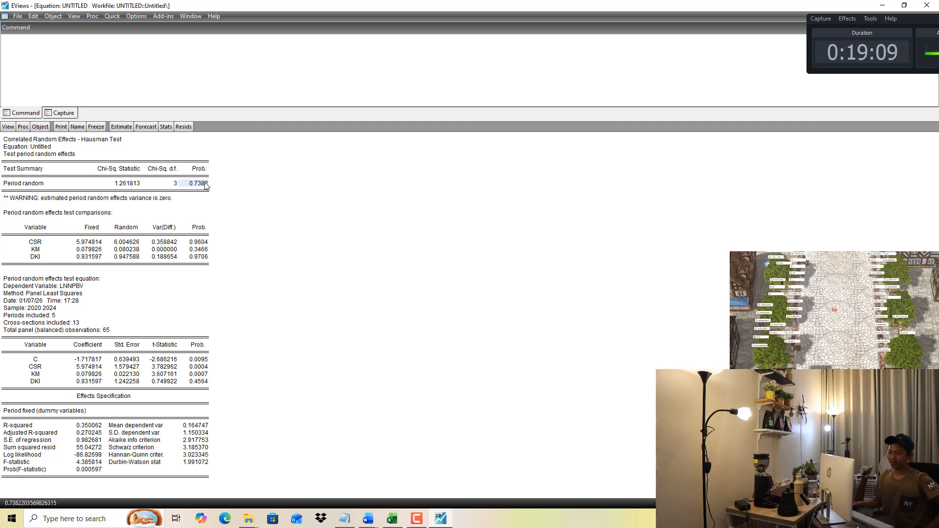
Switch to the Hasil Olah Data document in Word and review the Hausman results in Table 4.6 and the Lagrange test in section 4.3.3.
{"action": "mouse_move", "coordinate": [366, 517]}
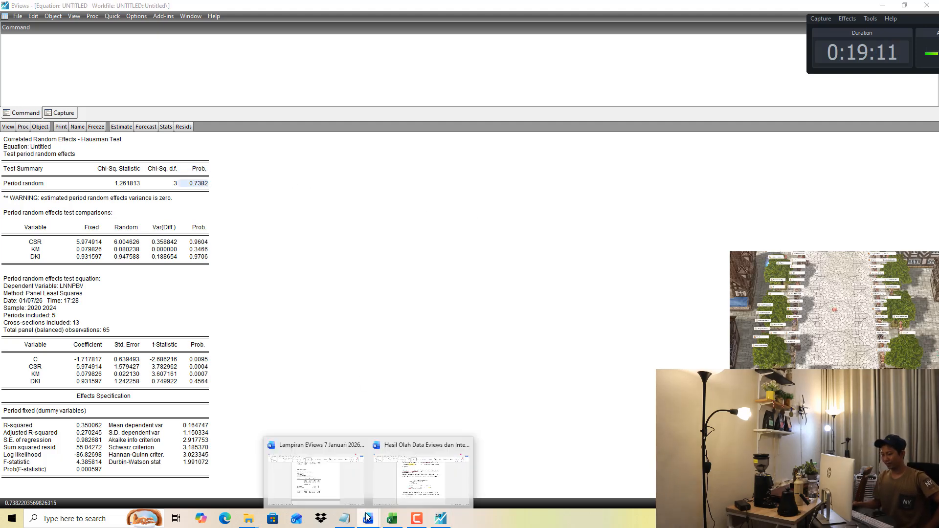
{"action": "left_click", "coordinate": [415, 467]}
{"action": "scroll", "coordinate": [566, 302], "scroll_direction": "down", "scroll_amount": 1}
{"action": "scroll", "coordinate": [566, 302], "scroll_direction": "down", "scroll_amount": 1}
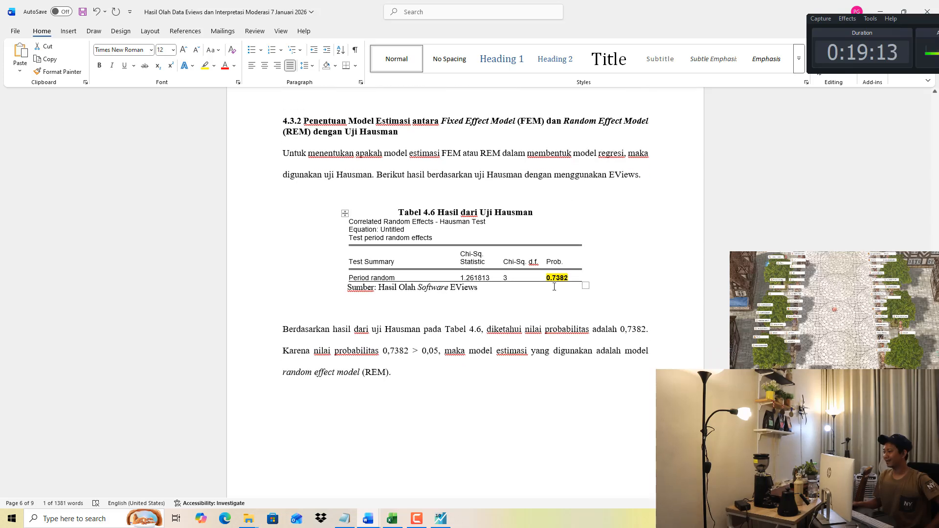
{"action": "double_click", "coordinate": [557, 277]}
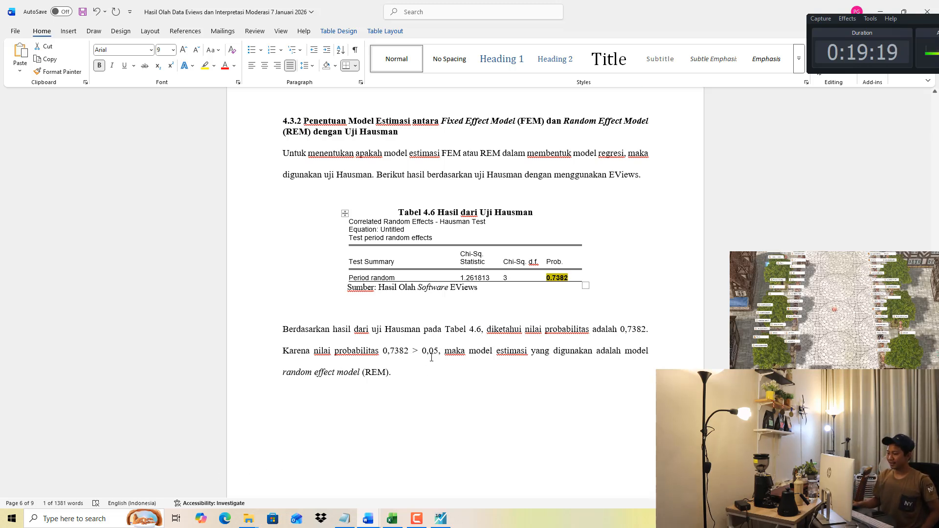
{"action": "left_click_drag", "start_coordinate": [391, 351], "coordinate": [438, 352]}
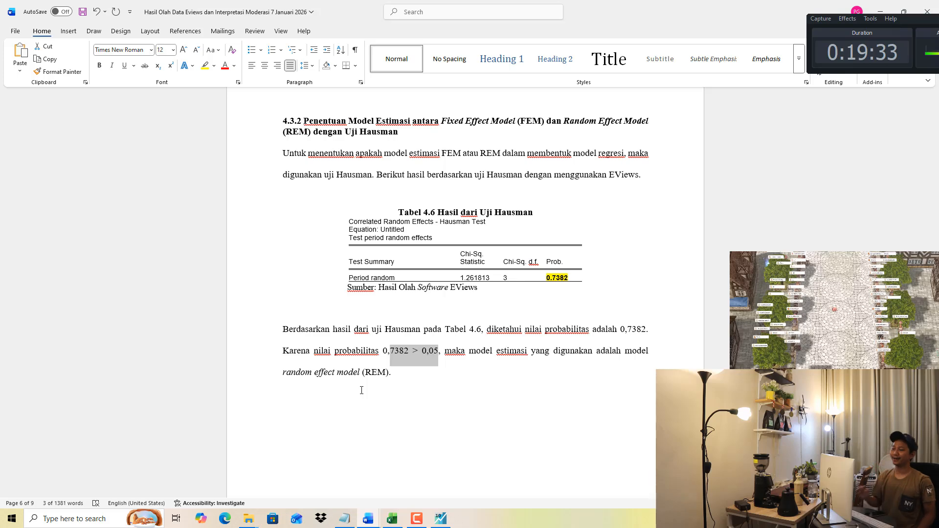
{"action": "scroll", "coordinate": [475, 341], "scroll_direction": "down", "scroll_amount": 2}
{"action": "scroll", "coordinate": [475, 341], "scroll_direction": "down", "scroll_amount": 5}
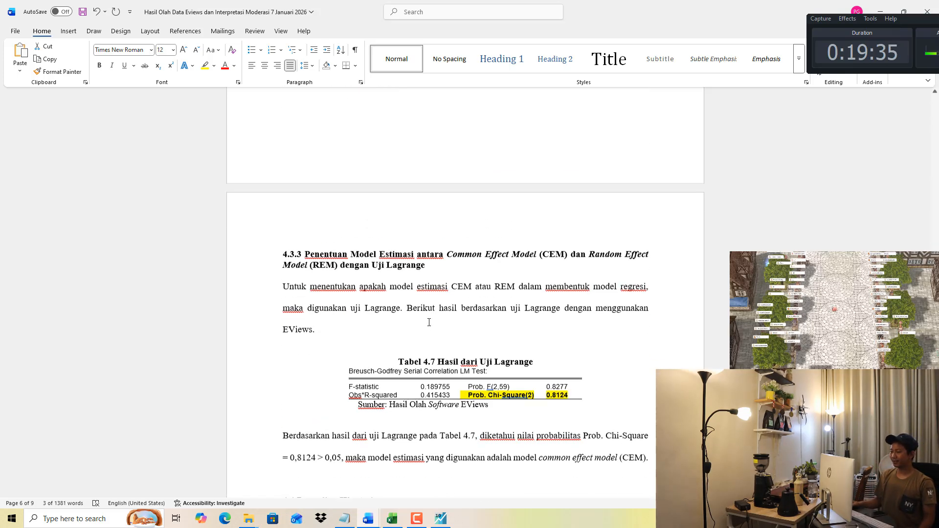
{"action": "scroll", "coordinate": [438, 270], "scroll_direction": "down", "scroll_amount": 2}
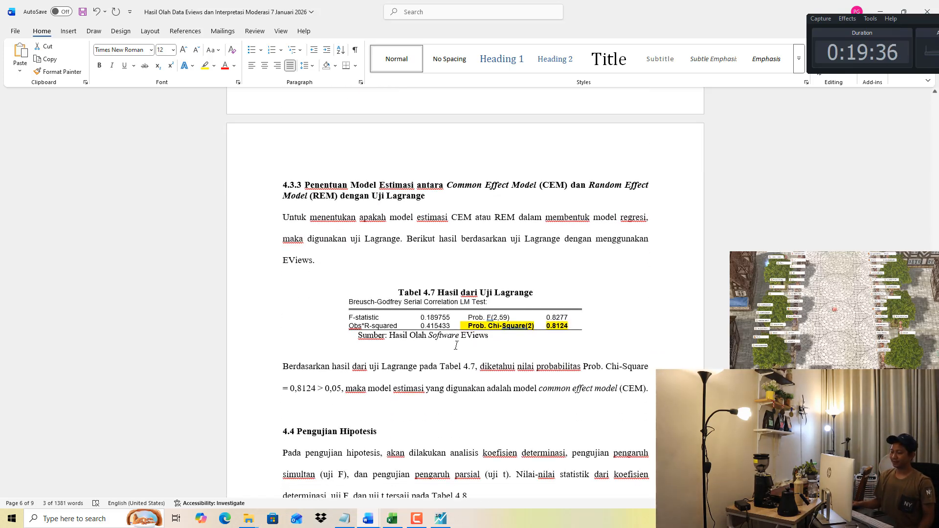
Open the EViews workfile "regresi untuk uji asumsi klasik" from the D: drive and maximize its workfile window.
{"action": "left_click", "coordinate": [440, 518]}
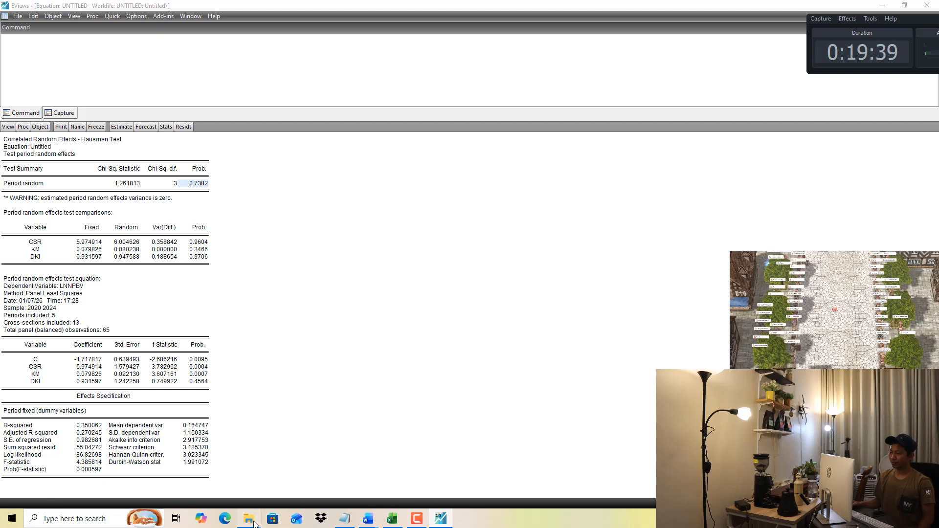
{"action": "mouse_move", "coordinate": [250, 518]}
{"action": "left_click", "coordinate": [291, 485]}
{"action": "left_click", "coordinate": [240, 198]}
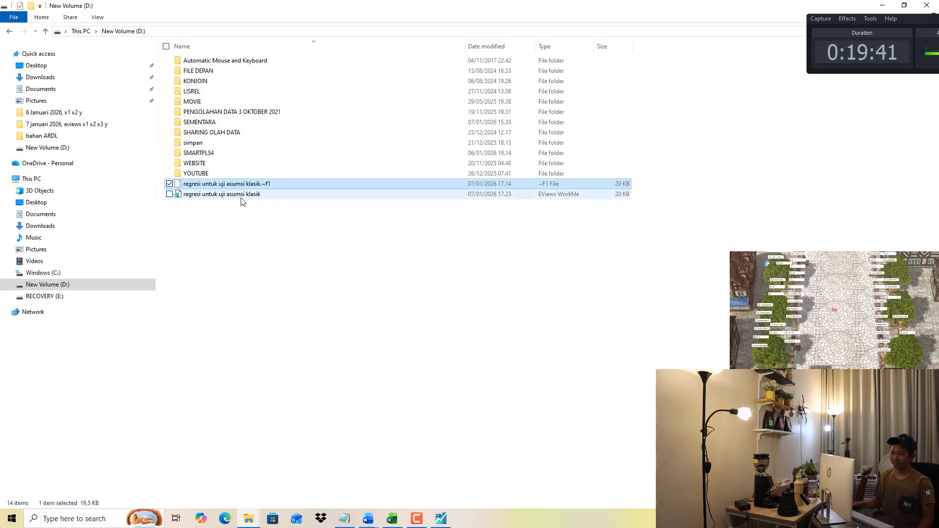
{"action": "right_click", "coordinate": [240, 198]}
{"action": "double_click", "coordinate": [234, 194]}
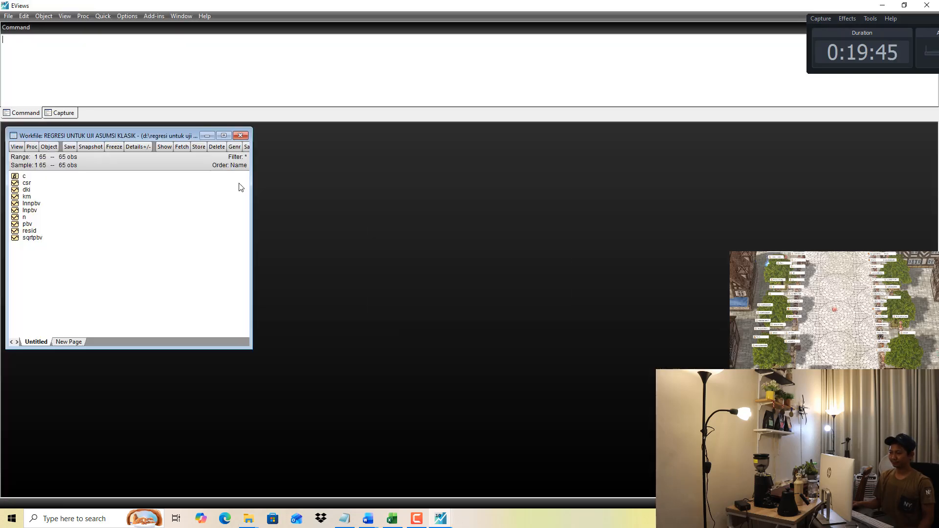
{"action": "left_click", "coordinate": [228, 137]}
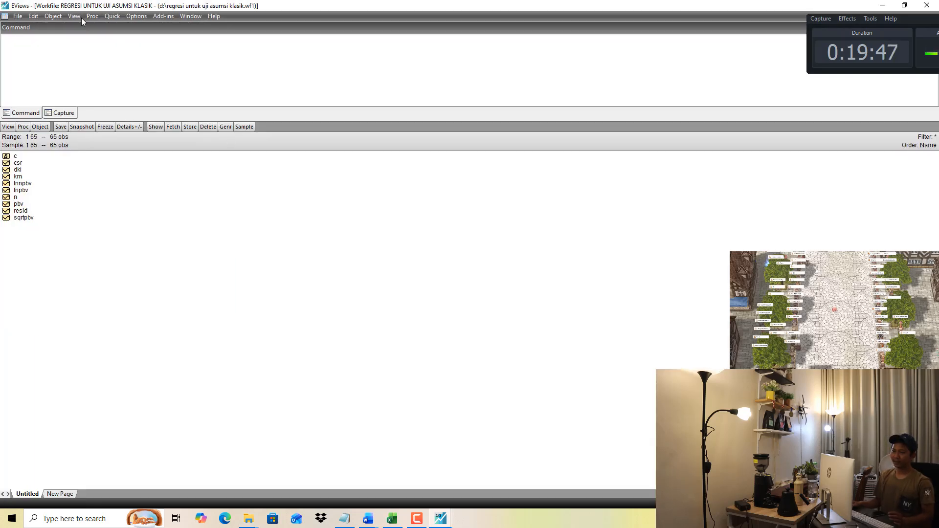
Estimate the least squares equation lnnpbv csr km dki c over the sample 1 65.
{"action": "left_click", "coordinate": [111, 16]}
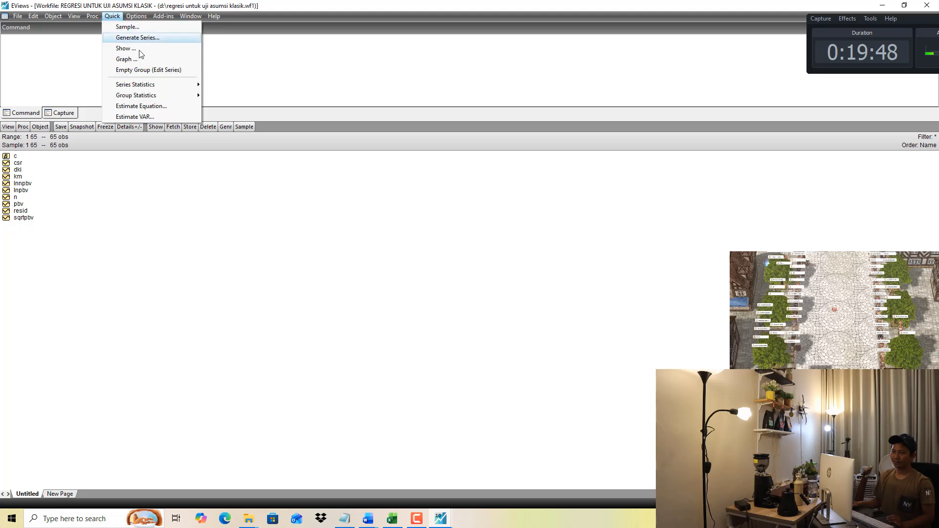
{"action": "left_click", "coordinate": [152, 107]}
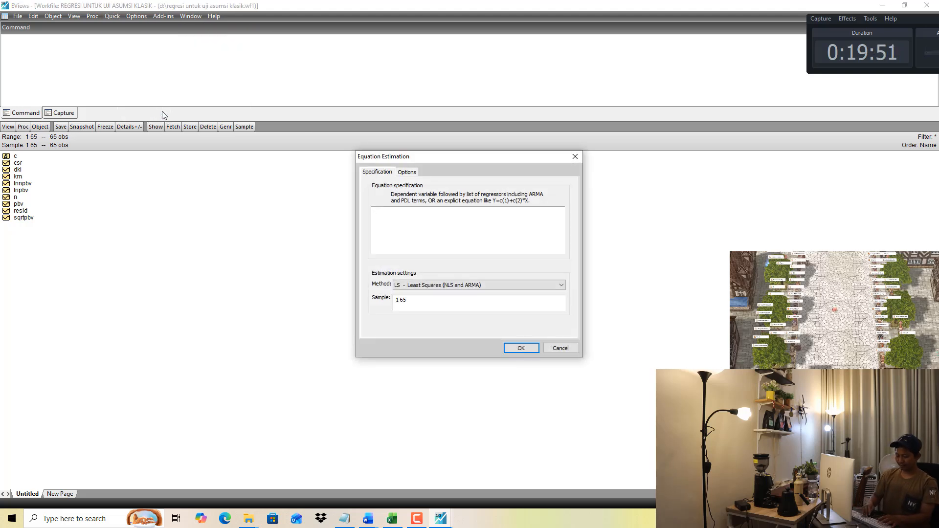
{"action": "type", "text": "lnn"}
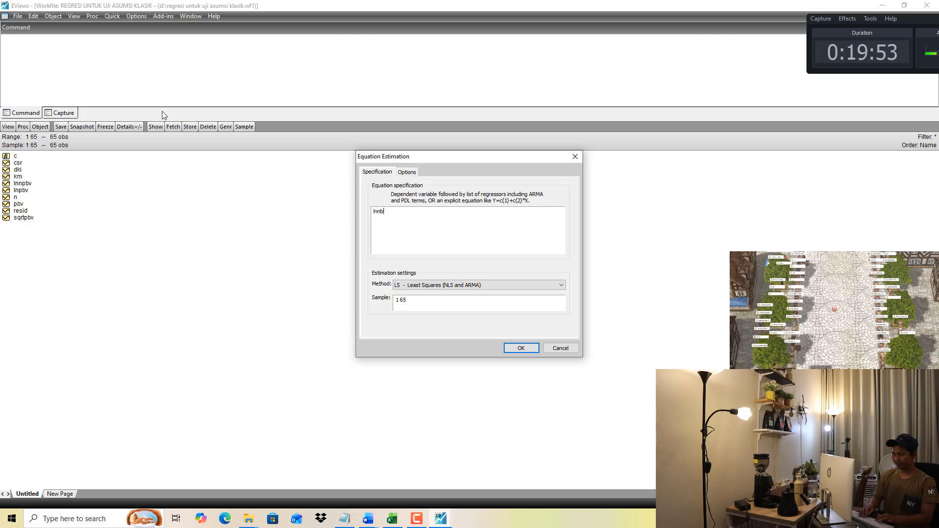
{"action": "type", "text": "p"}
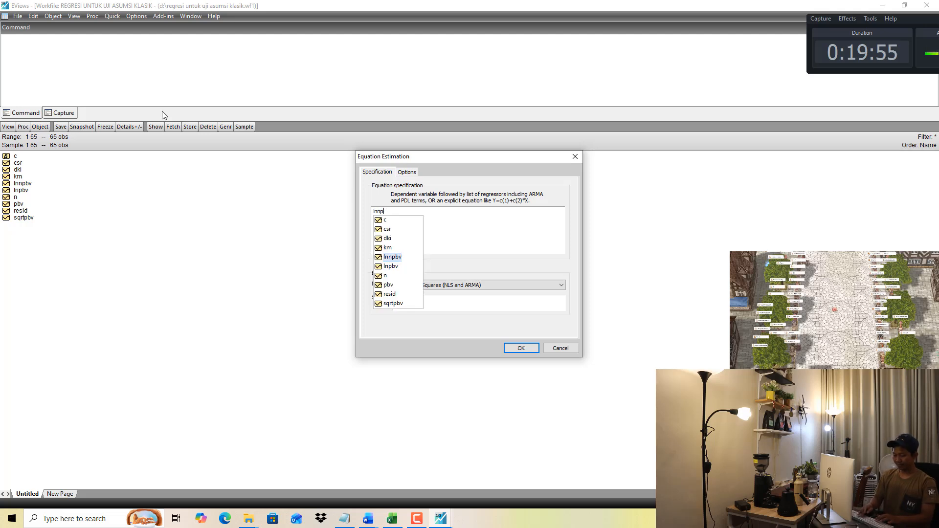
{"action": "type", "text": "bv csr"}
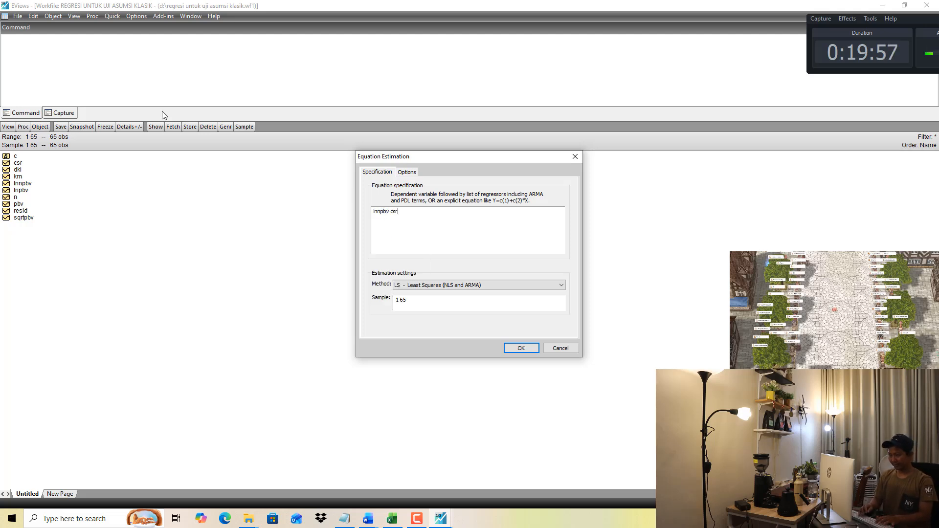
{"action": "type", "text": " km d"}
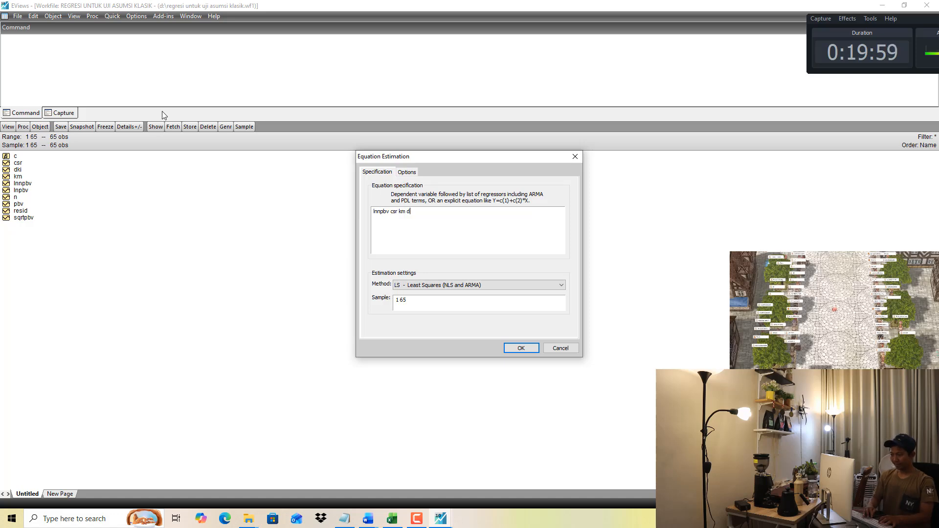
{"action": "type", "text": "ki c"}
{"action": "key", "text": "Return"}
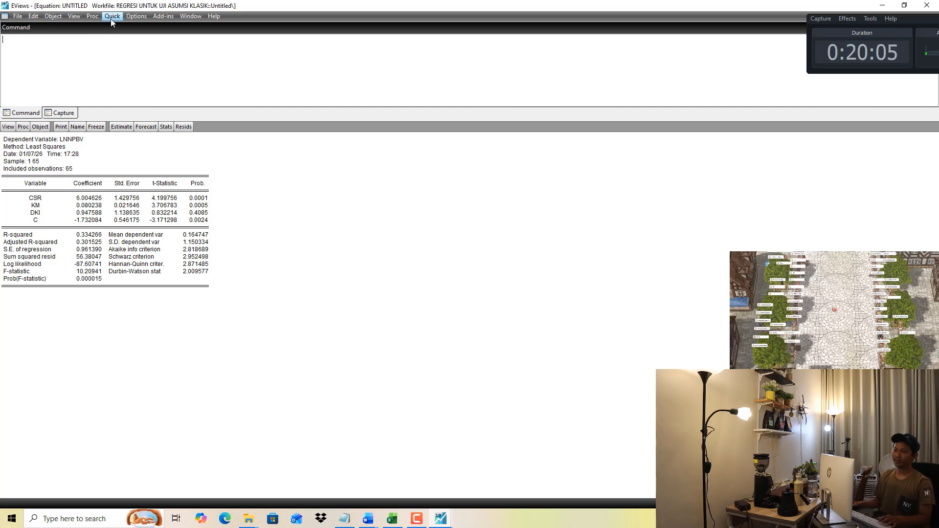
Run the Serial Correlation LM Test on the equation's residuals with 2 lags and check the Chi-Square probability.
{"action": "left_click", "coordinate": [77, 17]}
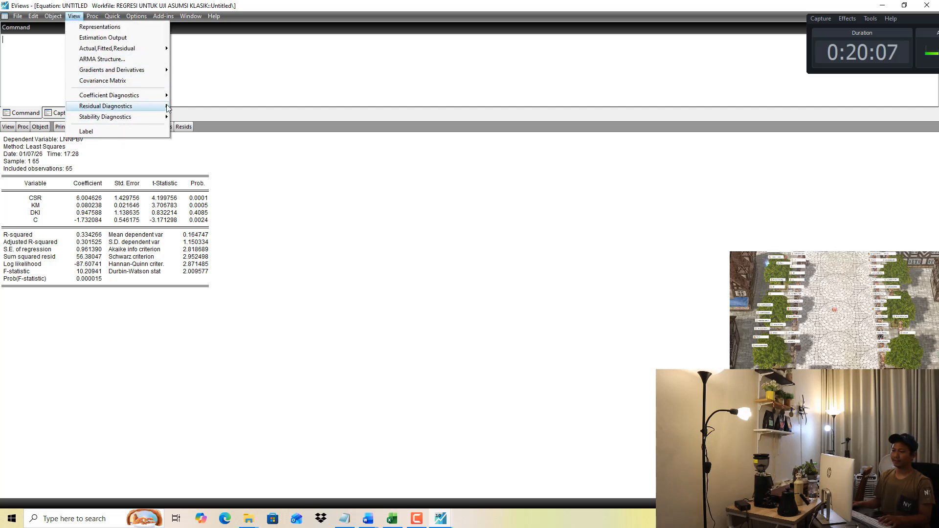
{"action": "mouse_move", "coordinate": [139, 106]}
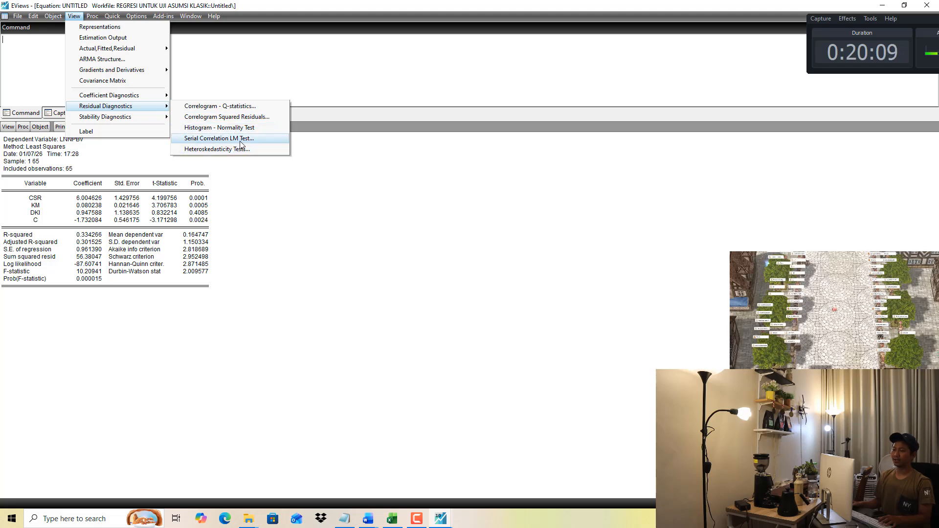
{"action": "left_click", "coordinate": [240, 139]}
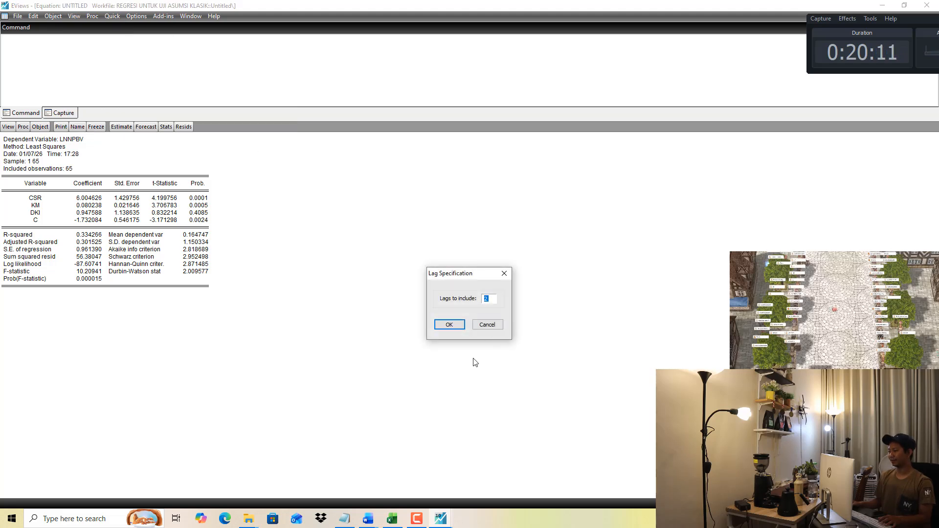
{"action": "left_click", "coordinate": [449, 325]}
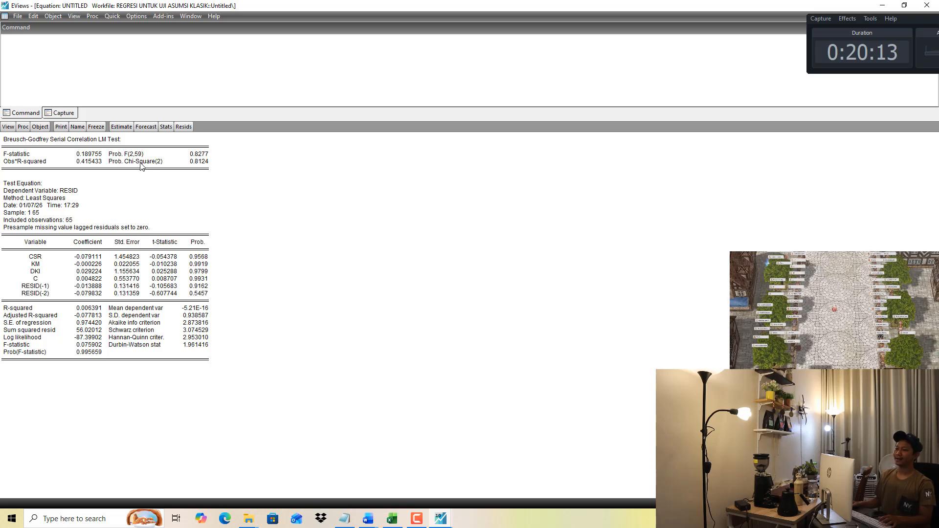
{"action": "left_click", "coordinate": [56, 141]}
{"action": "left_click", "coordinate": [125, 141]}
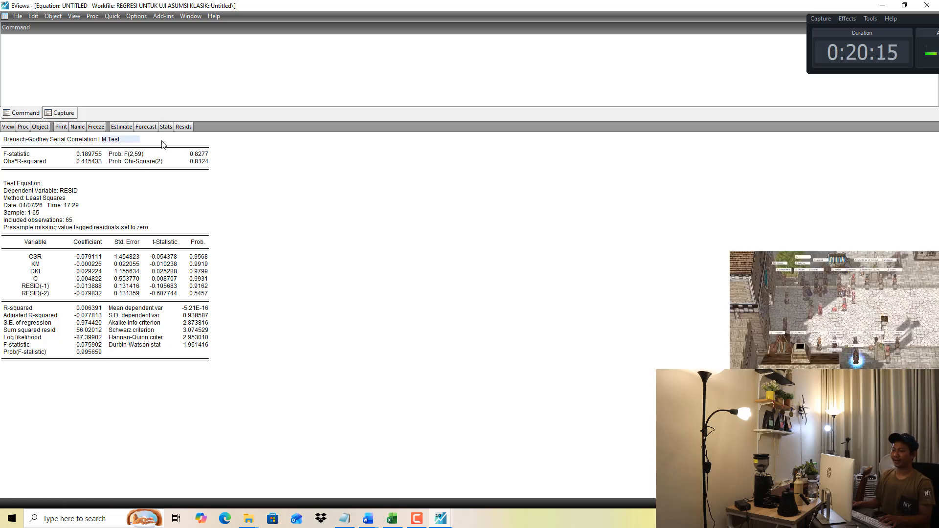
{"action": "left_click", "coordinate": [198, 162]}
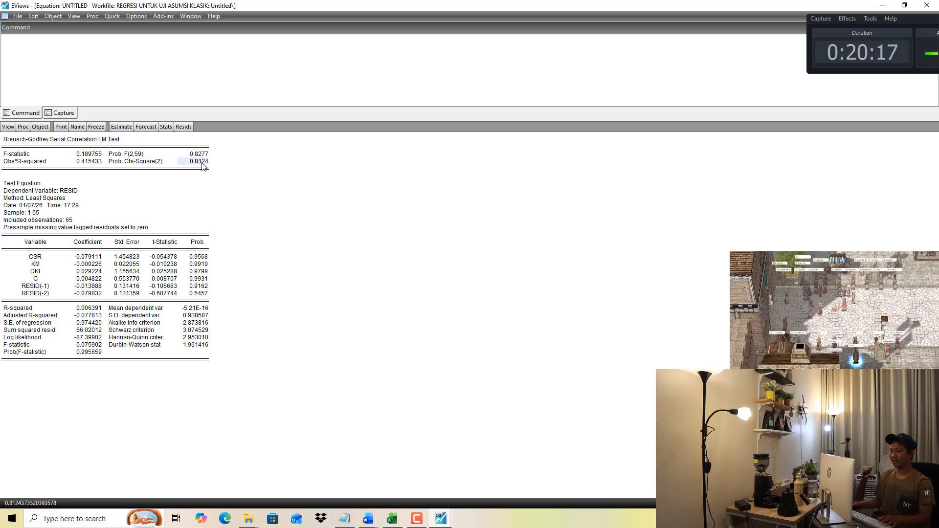
Switch to the Hasil Olah Data document in Word and review the Lagrange test result in Table 4.7 and its interpretation.
{"action": "left_click", "coordinate": [374, 520]}
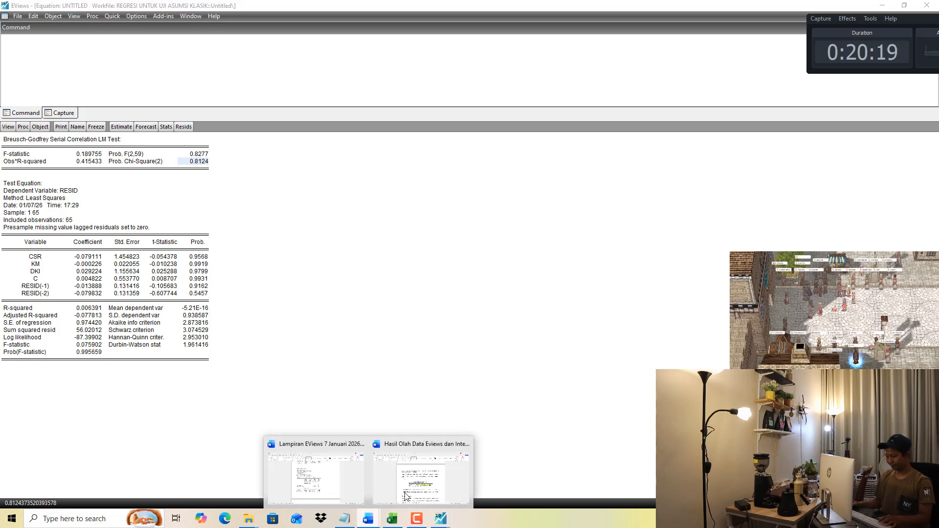
{"action": "left_click", "coordinate": [420, 474]}
{"action": "scroll", "coordinate": [555, 326], "scroll_direction": "down", "scroll_amount": 1}
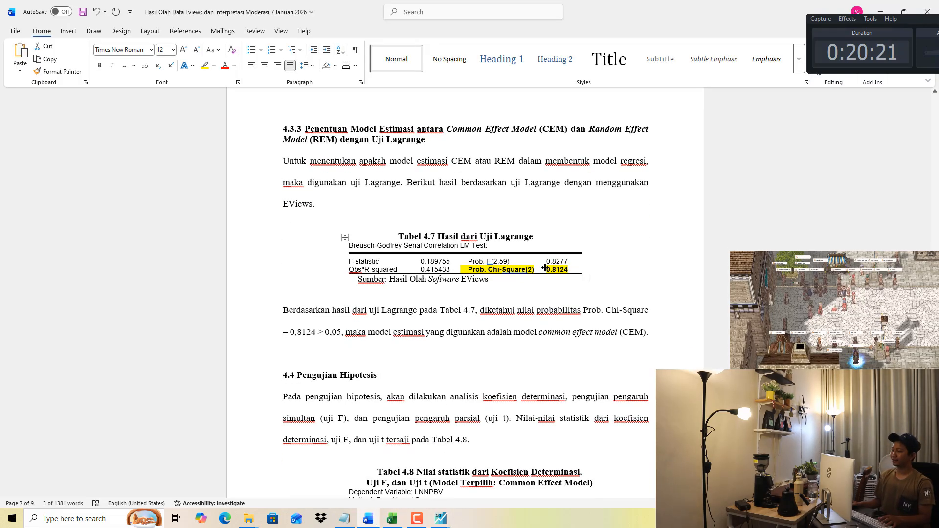
{"action": "left_click_drag", "start_coordinate": [547, 269], "coordinate": [561, 266]}
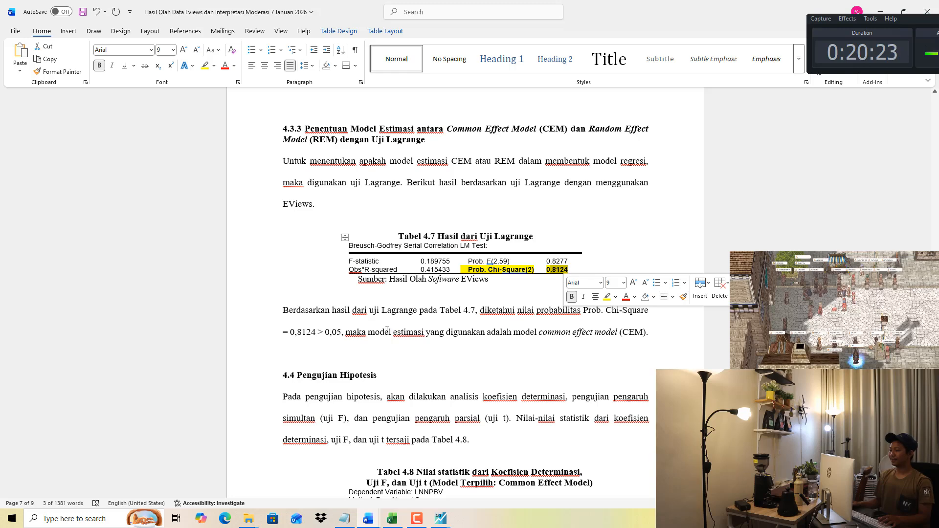
{"action": "left_click_drag", "start_coordinate": [294, 333], "coordinate": [332, 337]}
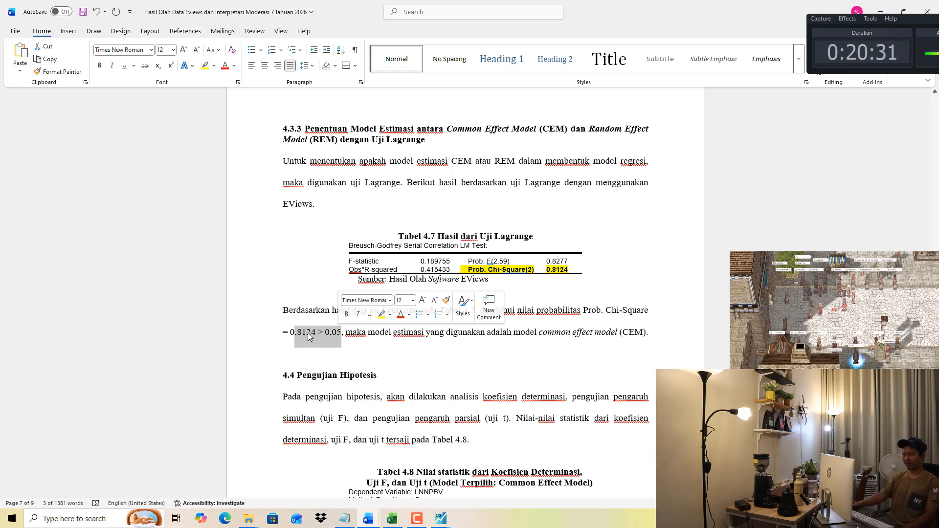
{"action": "left_click", "coordinate": [449, 360]}
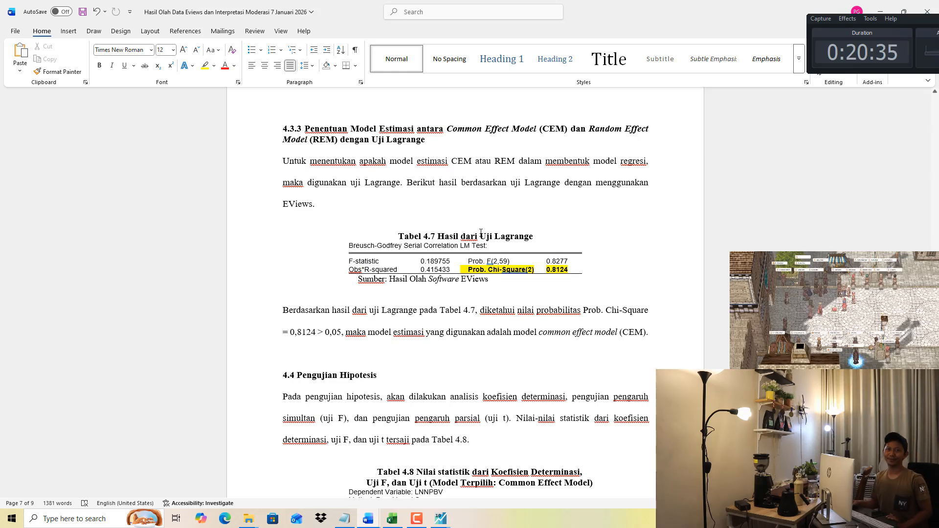
Switch to the EViews panel workfile and re-estimate the lnnpbv equation with period effects set to None.
{"action": "left_click", "coordinate": [443, 519]}
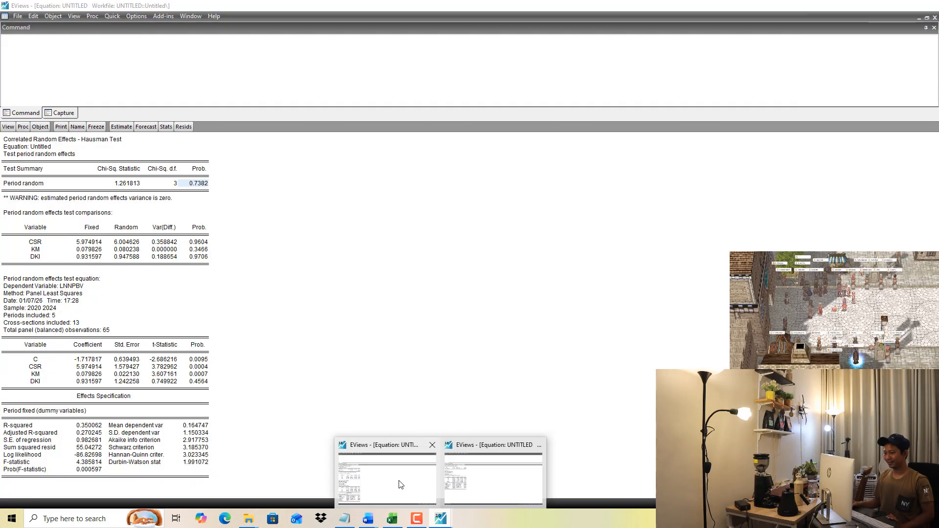
{"action": "left_click", "coordinate": [399, 484]}
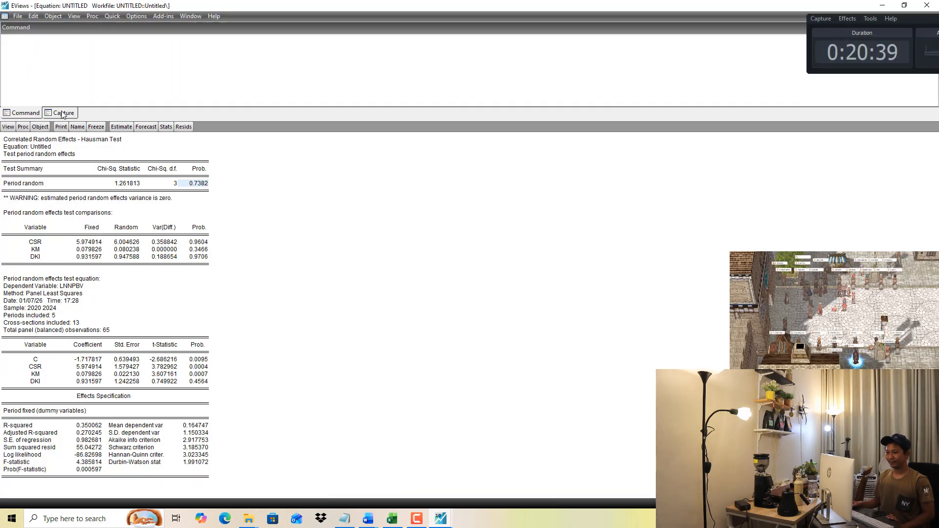
{"action": "left_click", "coordinate": [121, 127]}
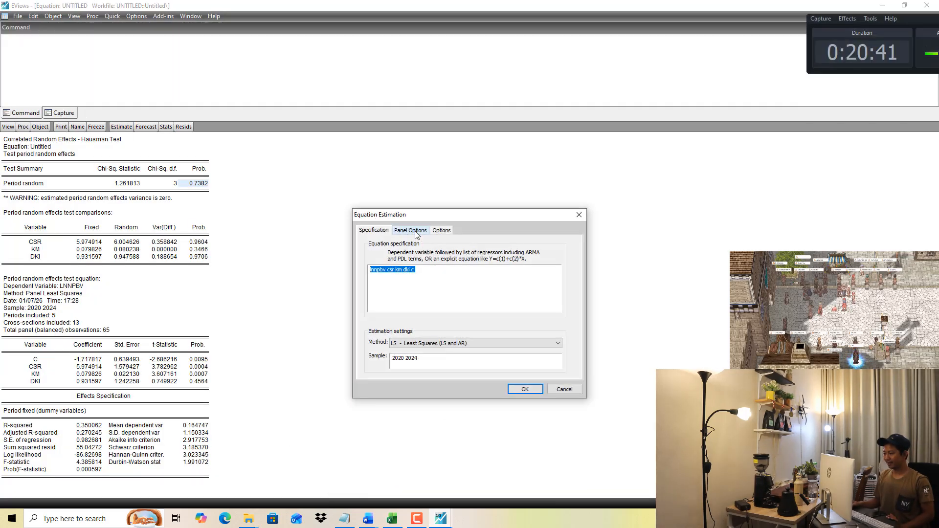
{"action": "left_click", "coordinate": [415, 230]}
{"action": "left_click", "coordinate": [439, 268]}
{"action": "left_click", "coordinate": [430, 275]}
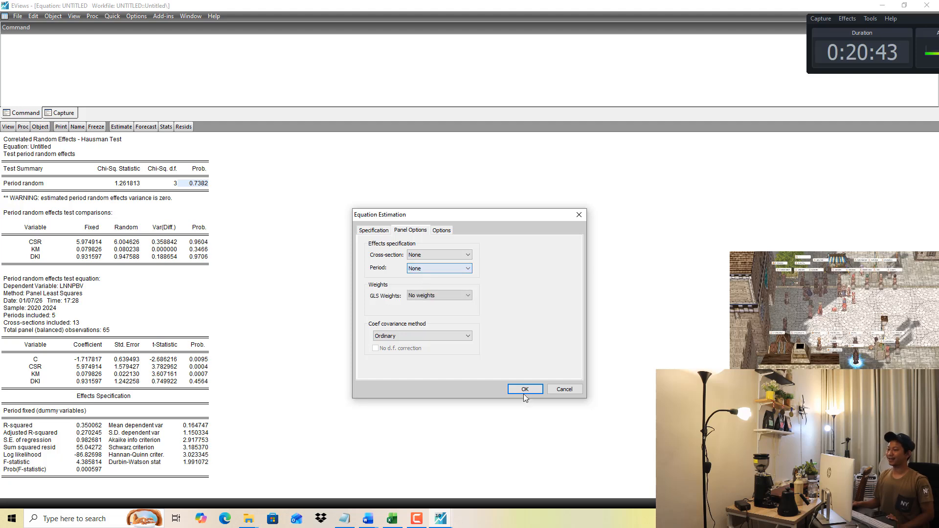
{"action": "left_click", "coordinate": [524, 389]}
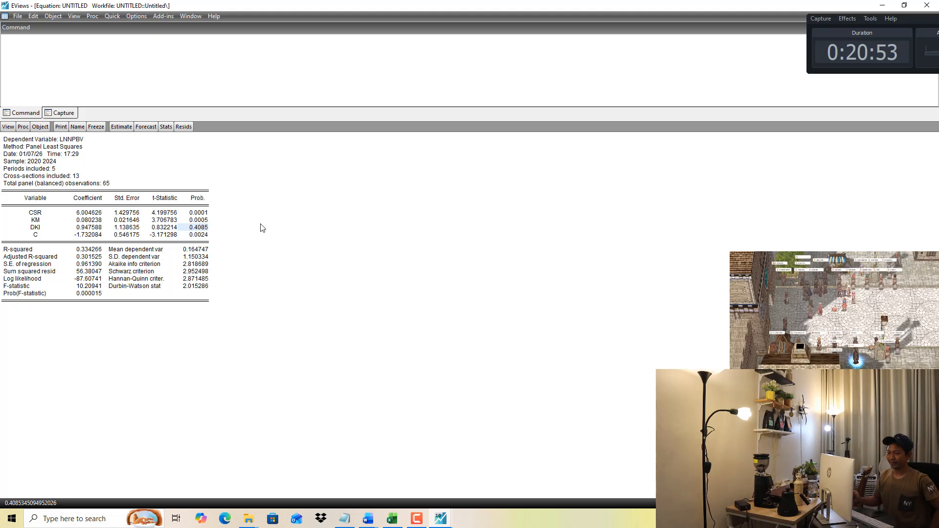
Switch to the Hasil Olah Data document in Word and highlight the R-squared label and value in Table 4.8 in yellow.
{"action": "mouse_move", "coordinate": [367, 518]}
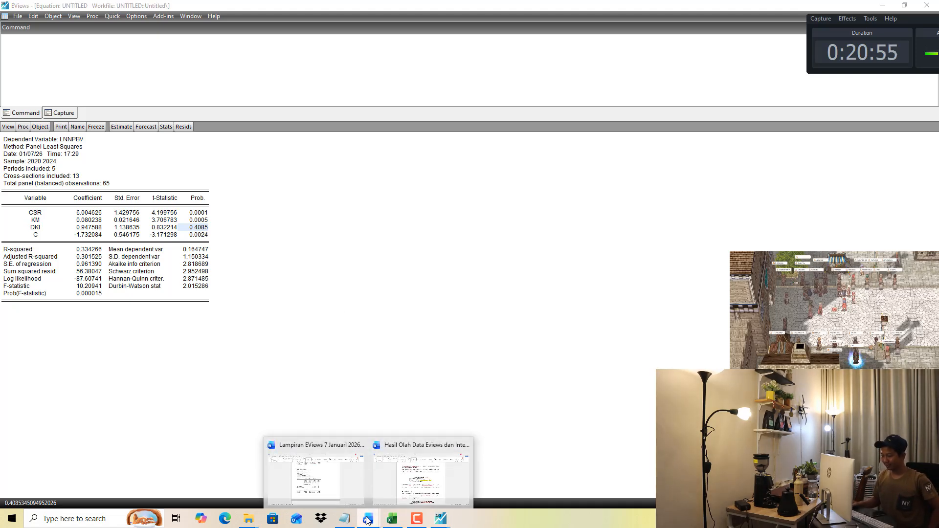
{"action": "left_click", "coordinate": [410, 456]}
{"action": "scroll", "coordinate": [410, 456], "scroll_direction": "down", "scroll_amount": 9}
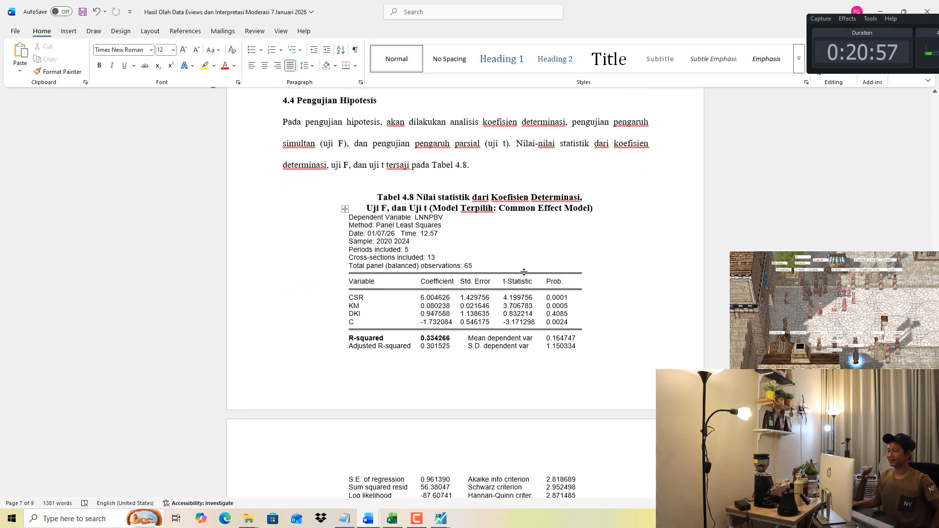
{"action": "scroll", "coordinate": [480, 258], "scroll_direction": "down", "scroll_amount": 2}
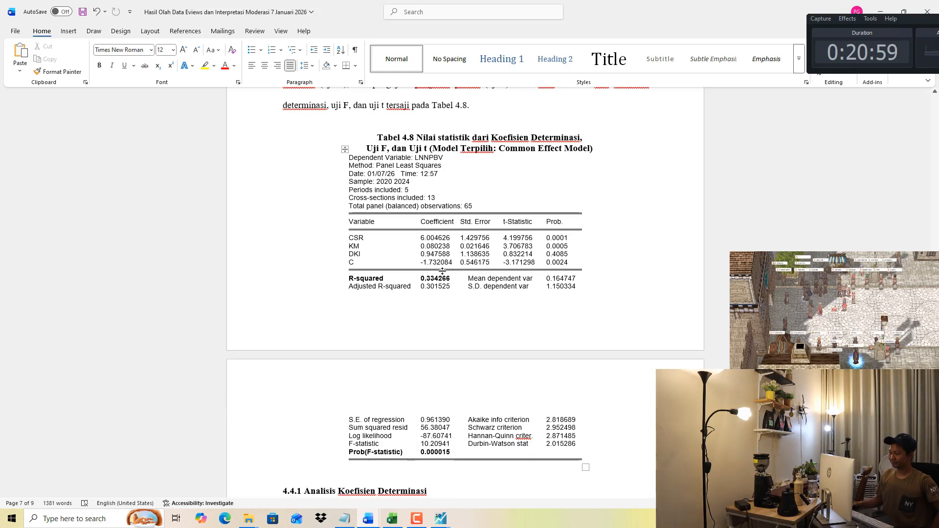
{"action": "scroll", "coordinate": [442, 270], "scroll_direction": "down", "scroll_amount": 5}
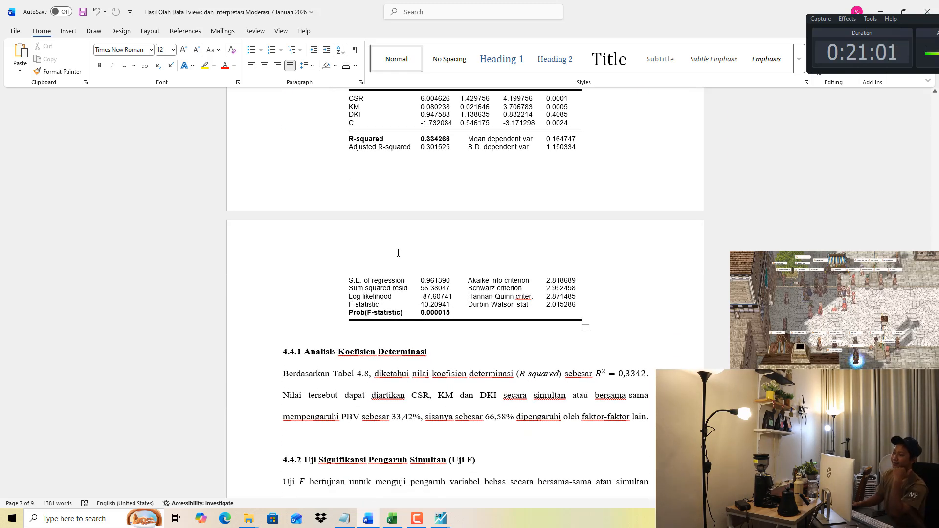
{"action": "scroll", "coordinate": [419, 250], "scroll_direction": "up", "scroll_amount": 2}
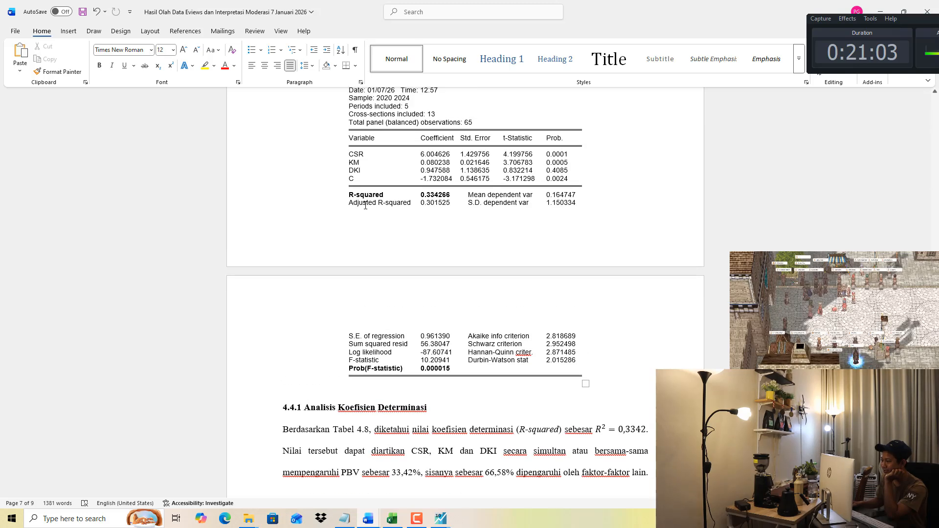
{"action": "left_click_drag", "start_coordinate": [417, 193], "coordinate": [424, 195]}
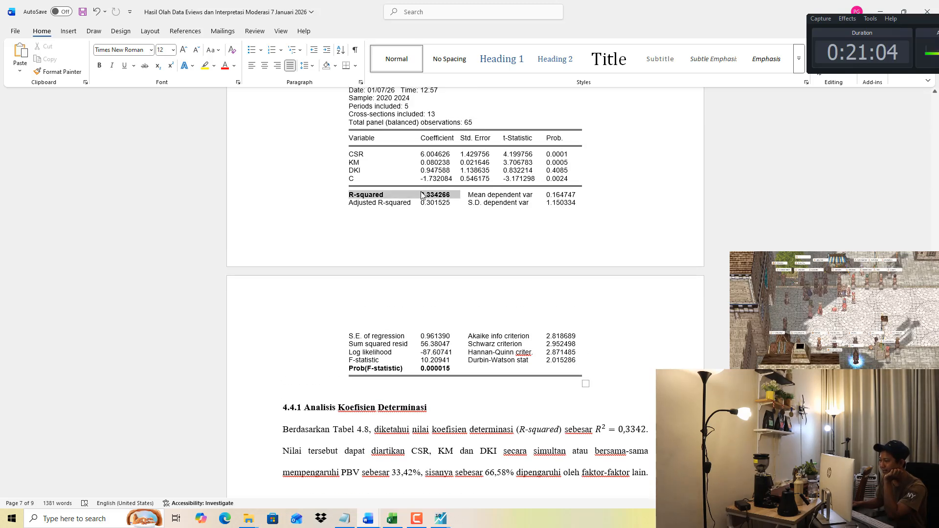
{"action": "left_click", "coordinate": [205, 65]}
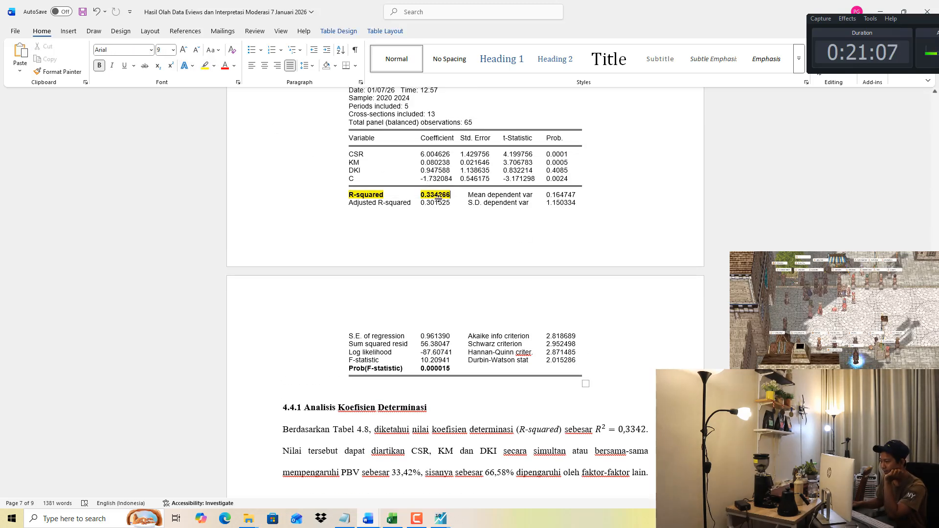
Review the interpretation of the coefficient of determination in section 4.4.1, covering the influence of CSR, KM and DKI on PBV.
{"action": "scroll", "coordinate": [436, 279], "scroll_direction": "down", "scroll_amount": 2}
{"action": "left_click_drag", "start_coordinate": [363, 416], "coordinate": [414, 415]}
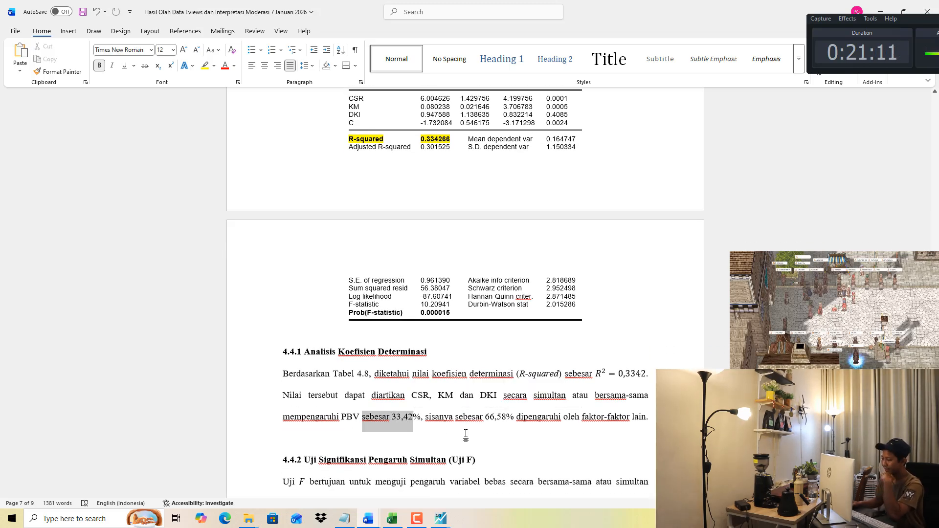
{"action": "key", "text": "Down"}
{"action": "left_click_drag", "start_coordinate": [429, 398], "coordinate": [495, 395]}
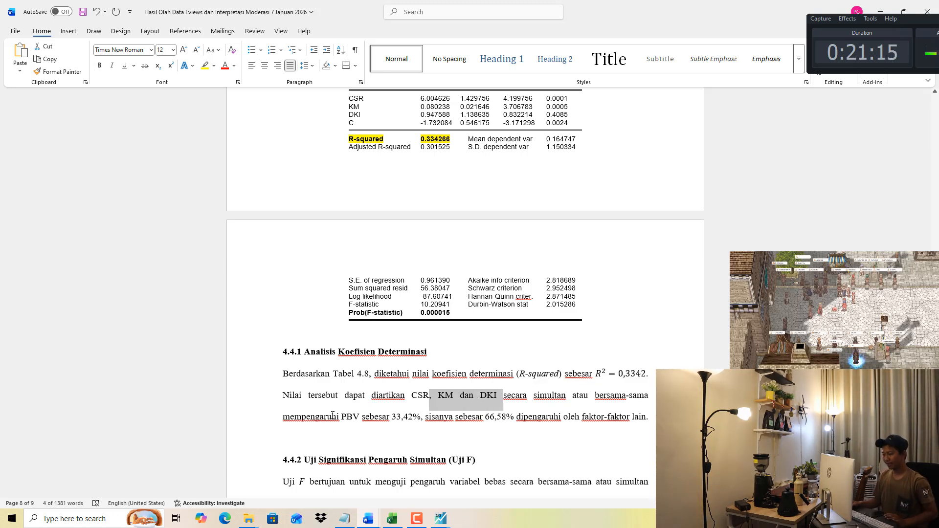
{"action": "left_click_drag", "start_coordinate": [284, 417], "coordinate": [413, 418]}
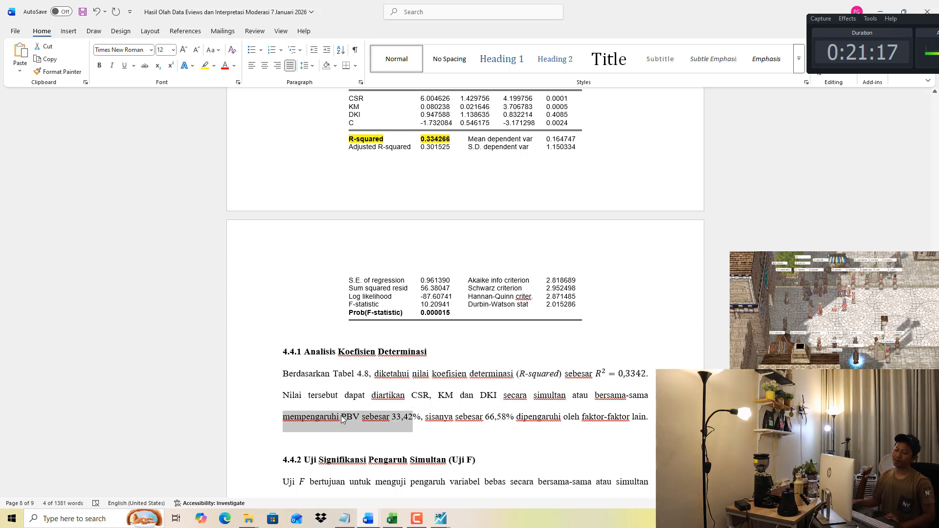
Highlight the Prob(F-statistic) label and value in Table 4.8 in yellow.
{"action": "scroll", "coordinate": [411, 400], "scroll_direction": "down", "scroll_amount": 1}
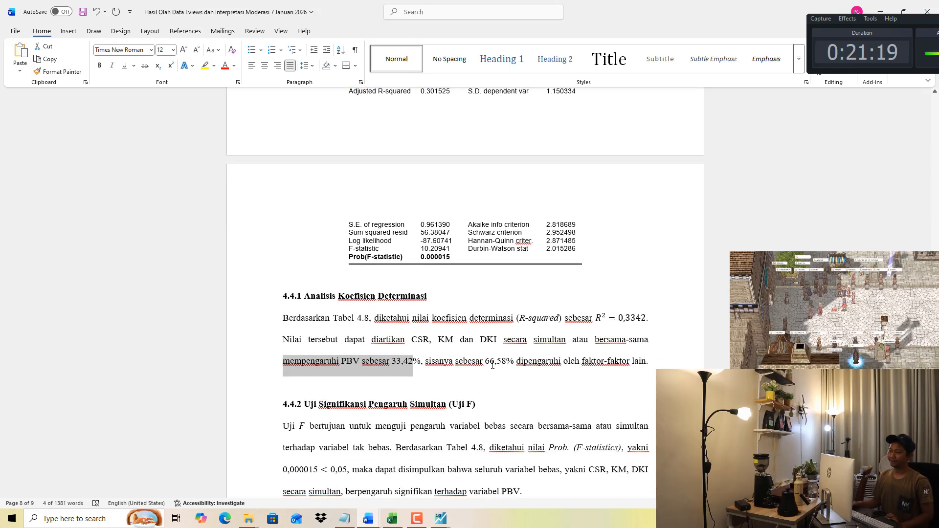
{"action": "scroll", "coordinate": [492, 364], "scroll_direction": "down", "scroll_amount": 2}
{"action": "left_click_drag", "start_coordinate": [375, 173], "coordinate": [446, 174]}
{"action": "left_click", "coordinate": [205, 65]}
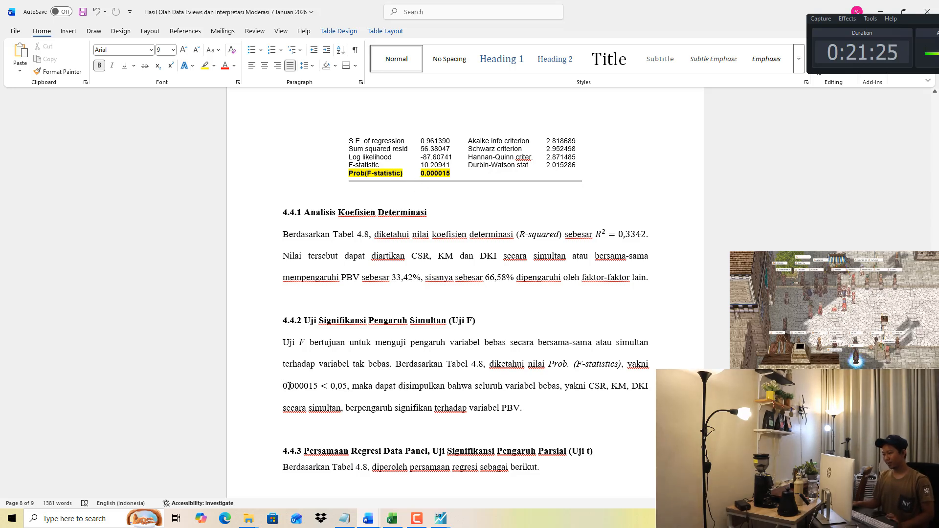
Highlight the 0,000015 probability value in section 4.4.2 in yellow and save the document.
{"action": "left_click_drag", "start_coordinate": [283, 386], "coordinate": [318, 386]}
{"action": "left_click", "coordinate": [206, 66]}
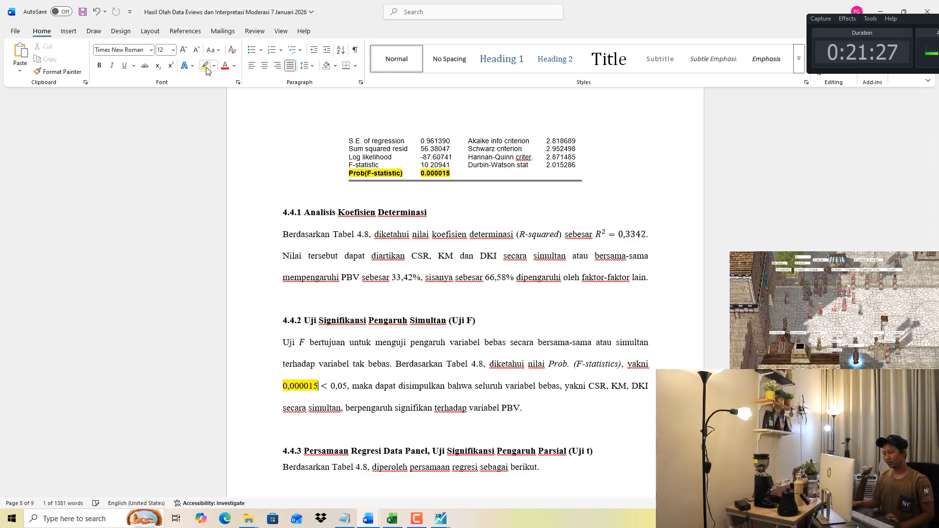
{"action": "key", "text": "ctrl+s"}
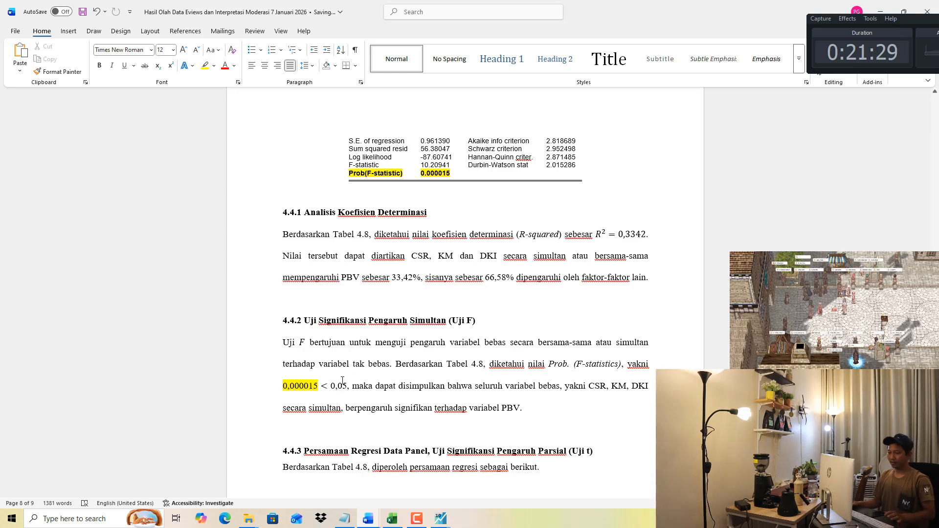
Review the comparison against 0,05 and the conclusion on simultaneous influence on PBV in section 4.4.2.
{"action": "left_click_drag", "start_coordinate": [353, 386], "coordinate": [289, 386]}
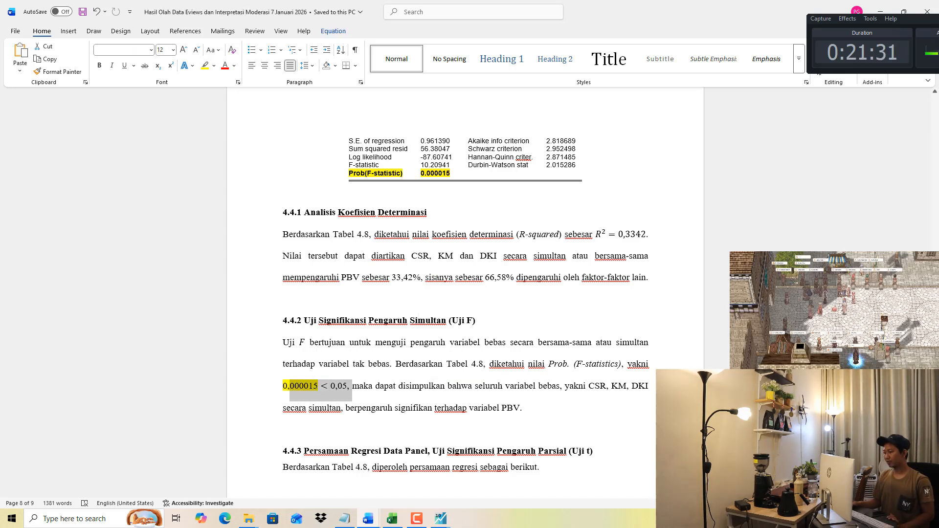
{"action": "left_click", "coordinate": [646, 394]}
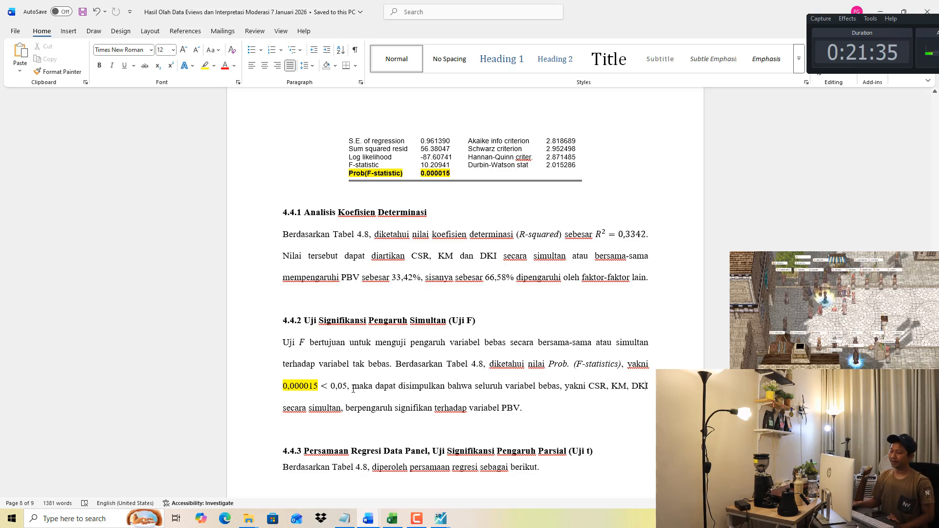
{"action": "left_click_drag", "start_coordinate": [291, 411], "coordinate": [521, 411]}
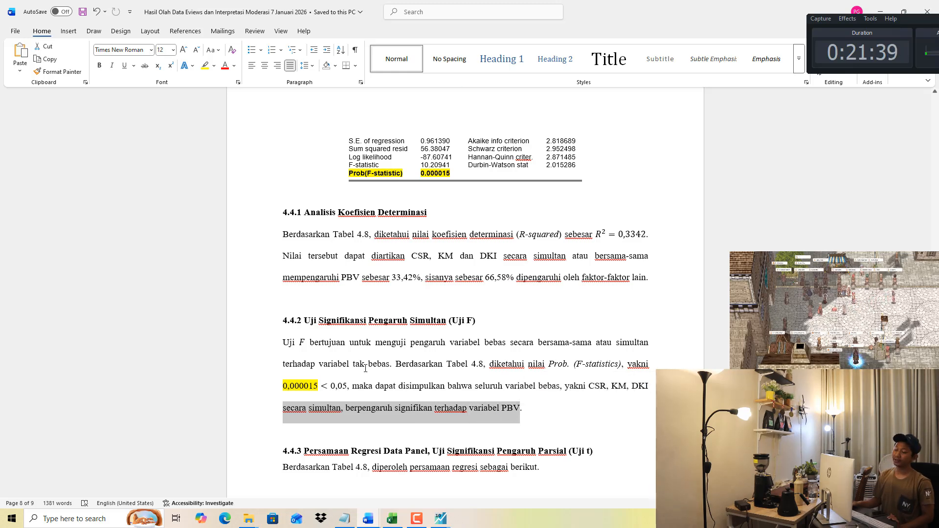
Highlight the PBV regression equation in section 4.4.3 and the CSR, KM, DKI and C coefficients in Table 4.8 in green.
{"action": "scroll", "coordinate": [430, 313], "scroll_direction": "down", "scroll_amount": 5}
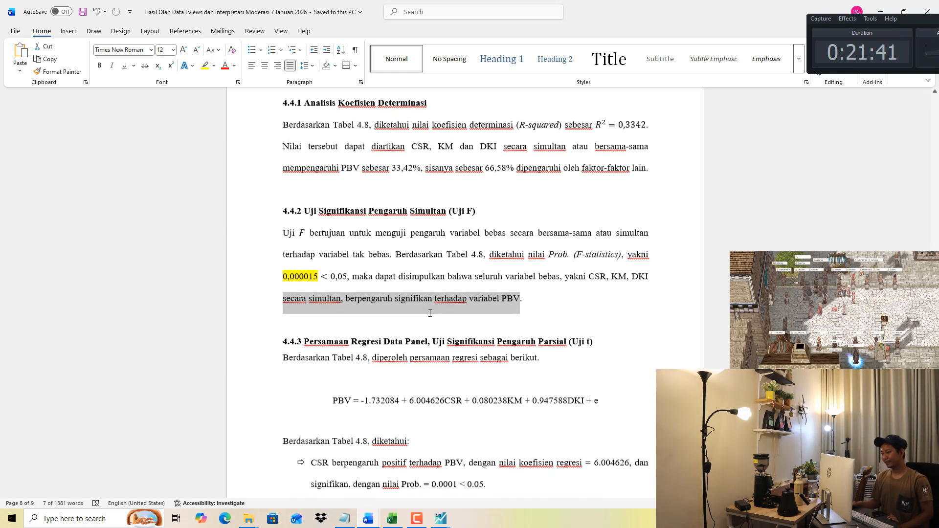
{"action": "left_click_drag", "start_coordinate": [328, 321], "coordinate": [579, 309]}
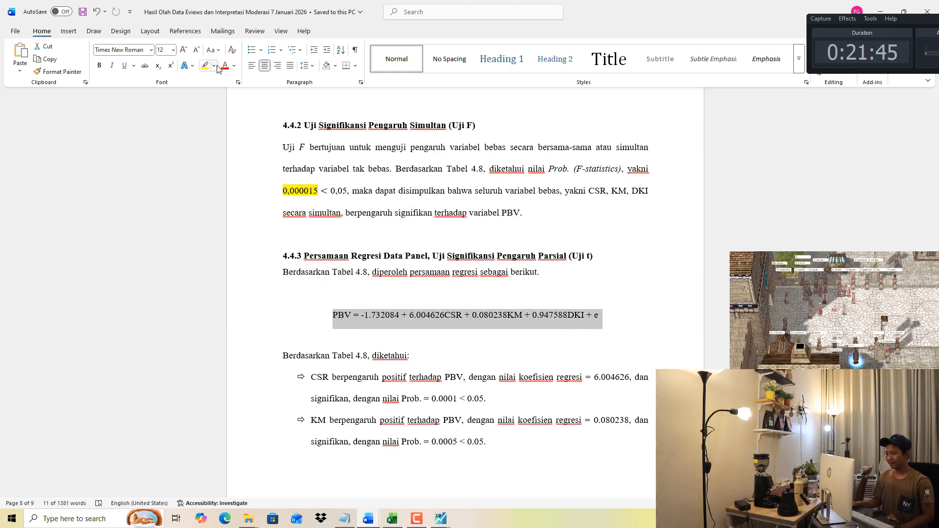
{"action": "left_click", "coordinate": [213, 65]}
{"action": "left_click", "coordinate": [227, 95]}
{"action": "scroll", "coordinate": [403, 166], "scroll_direction": "up", "scroll_amount": 12}
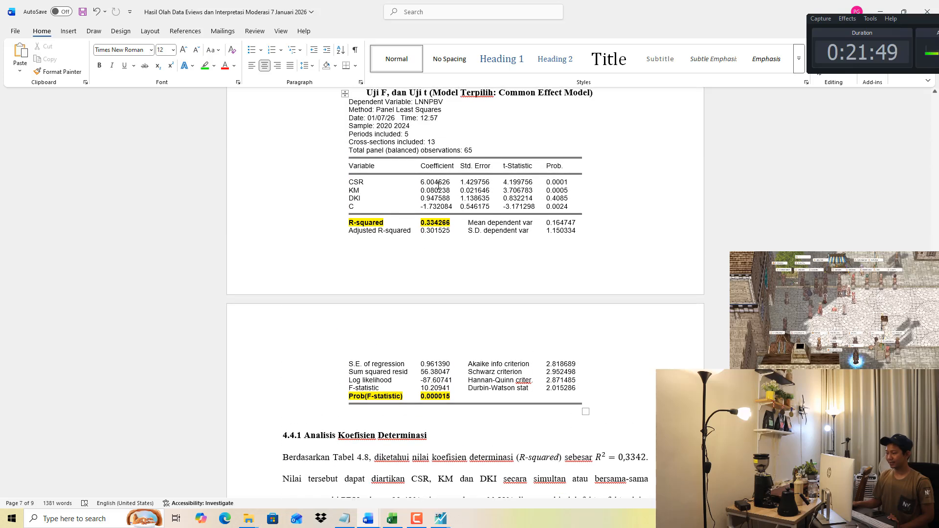
{"action": "left_click_drag", "start_coordinate": [439, 185], "coordinate": [439, 208]}
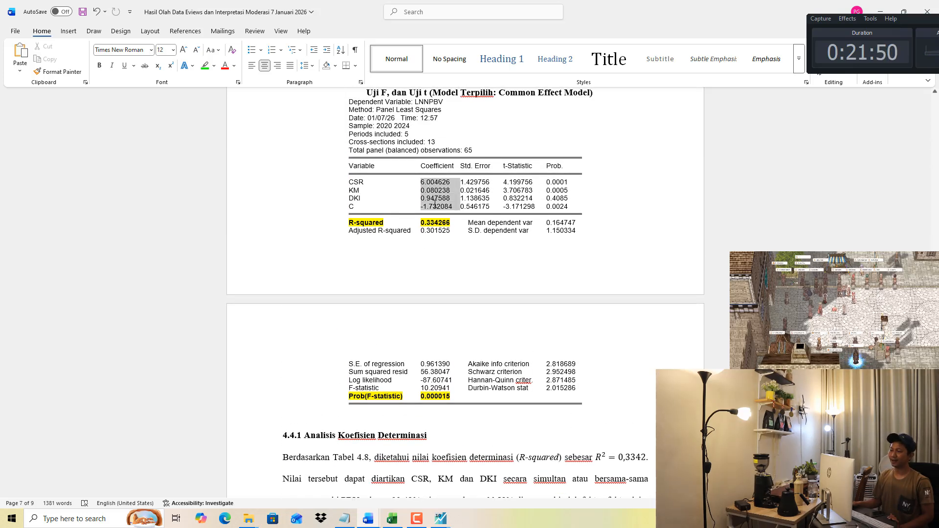
{"action": "left_click", "coordinate": [205, 67]}
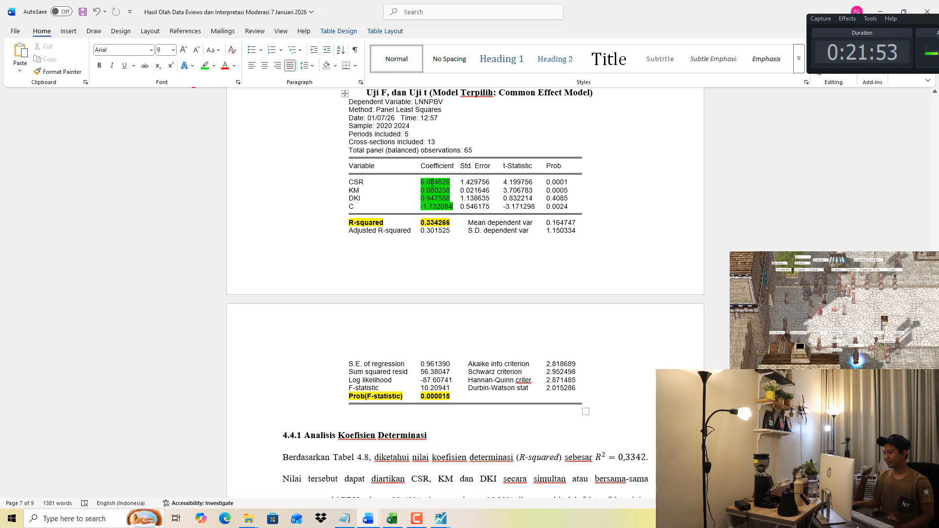
Highlight the Prob. value of CSR in Table 4.8 in turquoise and add "< 0.05" after it.
{"action": "double_click", "coordinate": [548, 183]}
{"action": "left_click", "coordinate": [214, 65]}
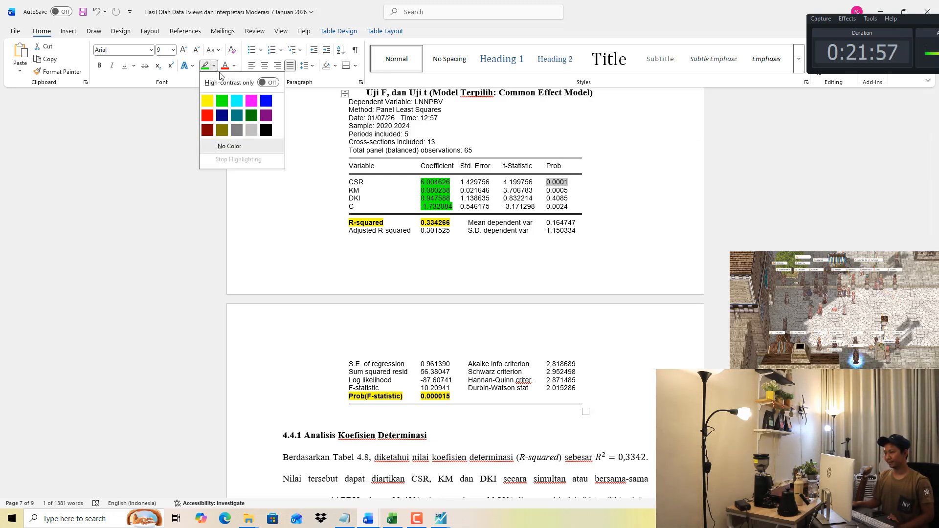
{"action": "left_click", "coordinate": [236, 101]}
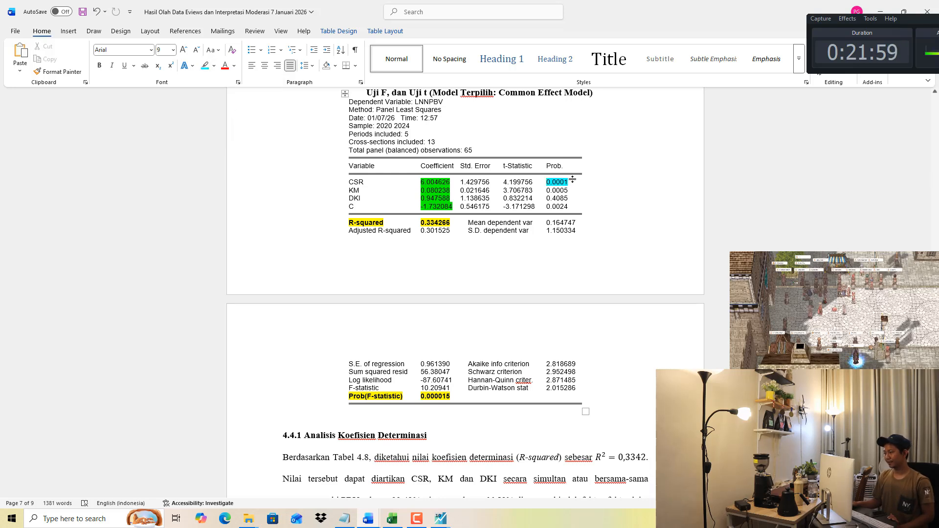
{"action": "type", "text": "< "}
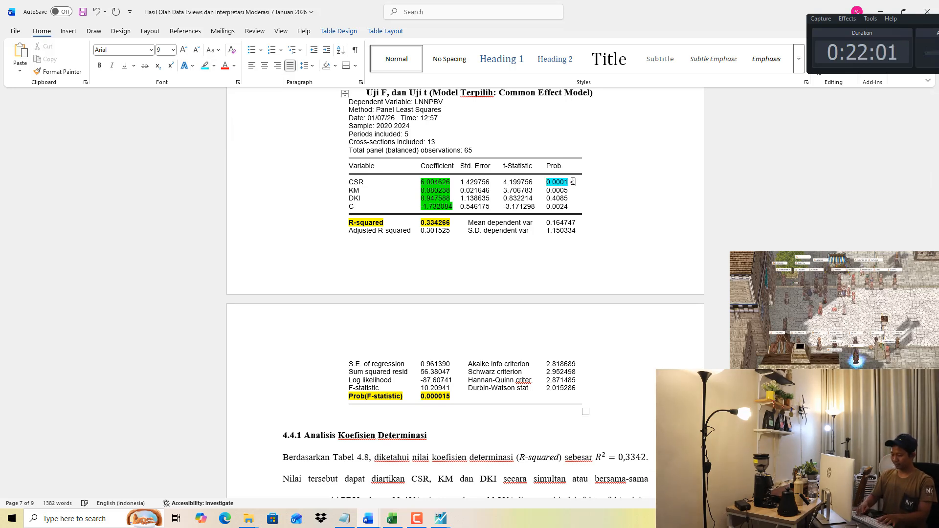
{"action": "type", "text": "0.05"}
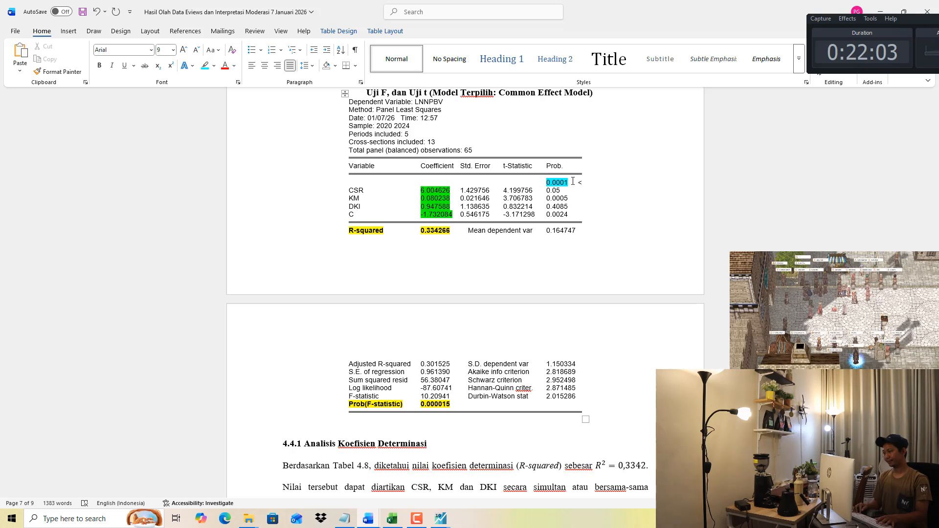
Highlight the Prob. value of KM in Table 4.8 in turquoise and add "< 0.05" after it.
{"action": "mouse_move", "coordinate": [571, 199]}
{"action": "left_mouse_down"}
{"action": "mouse_move", "coordinate": [541, 200]}
{"action": "mouse_move", "coordinate": [562, 200]}
{"action": "left_mouse_up"}
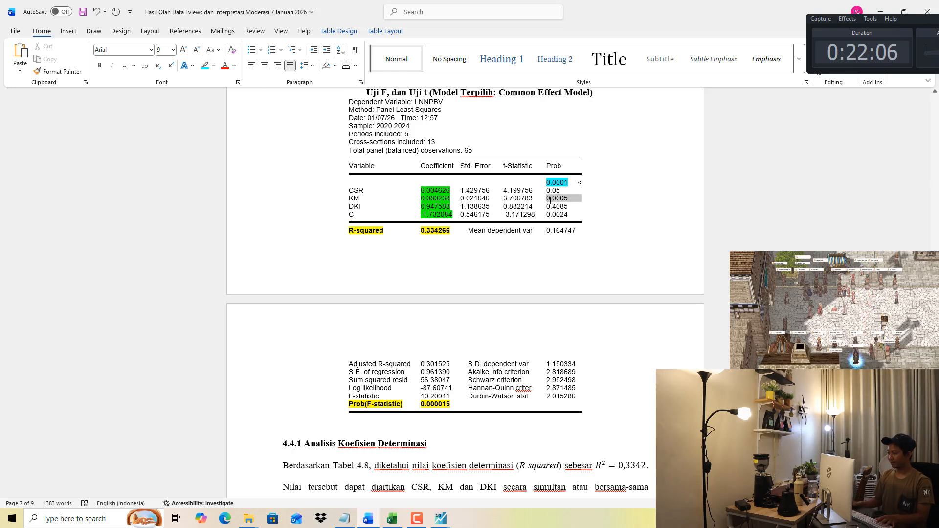
{"action": "left_click", "coordinate": [204, 66]}
{"action": "left_click", "coordinate": [624, 200]}
{"action": "type", "text": "<"}
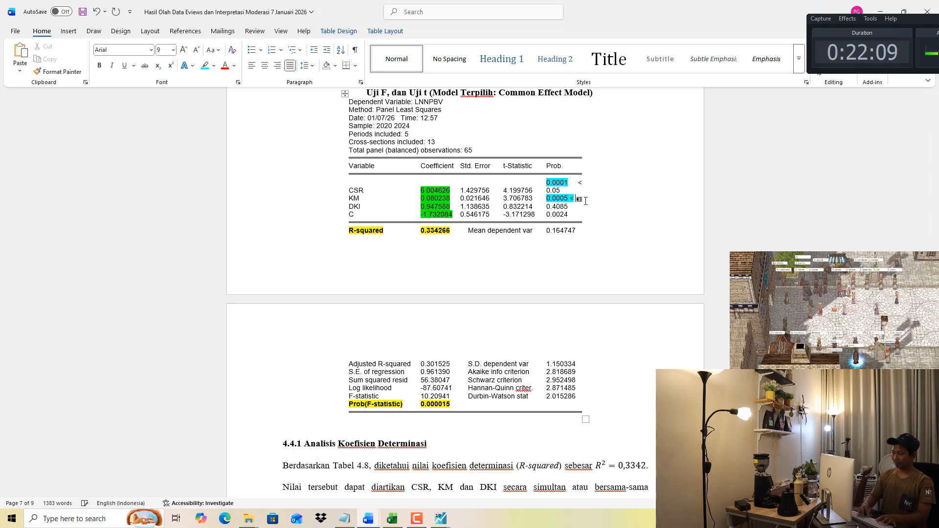
{"action": "type", "text": " 0.05"}
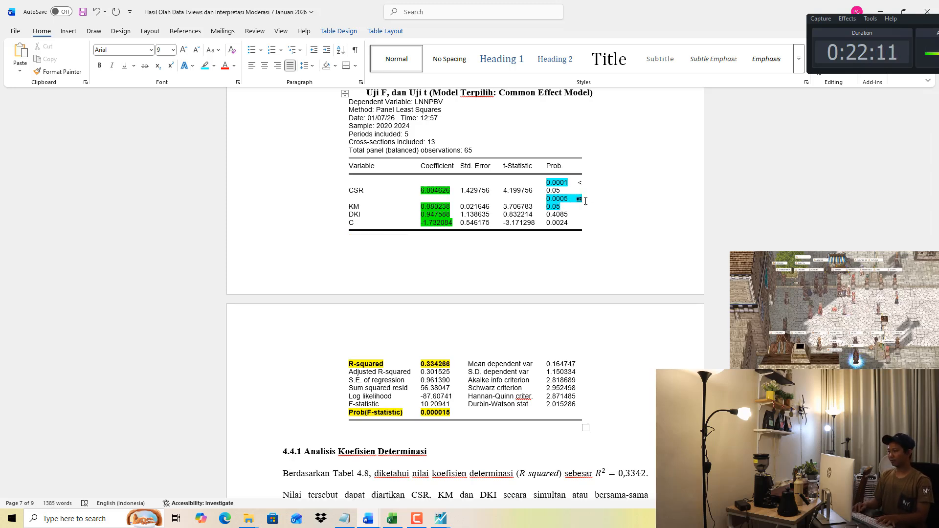
Add "> 0.05" after the Prob. value of DKI in Table 4.8 and highlight the whole comparison in pink.
{"action": "key", "text": "Right"}
{"action": "key", "text": "Right"}
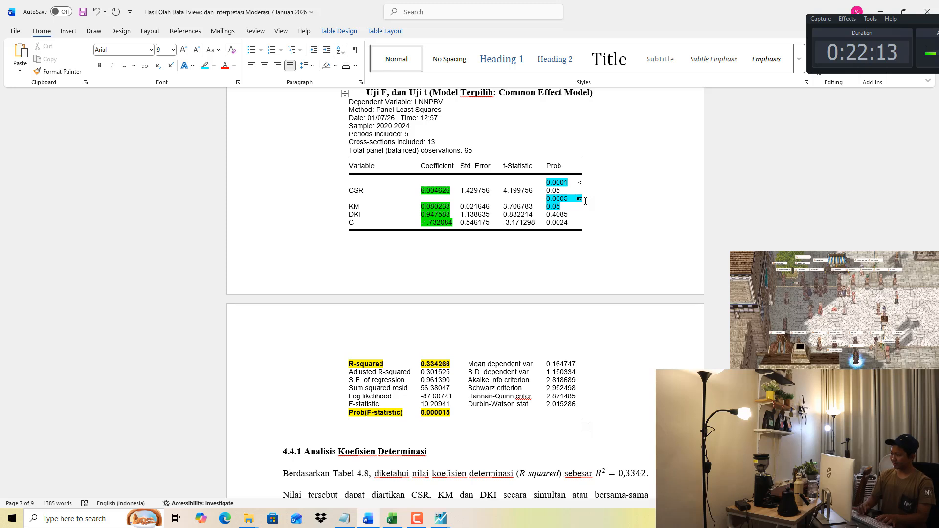
{"action": "type", "text": "> 0.05"}
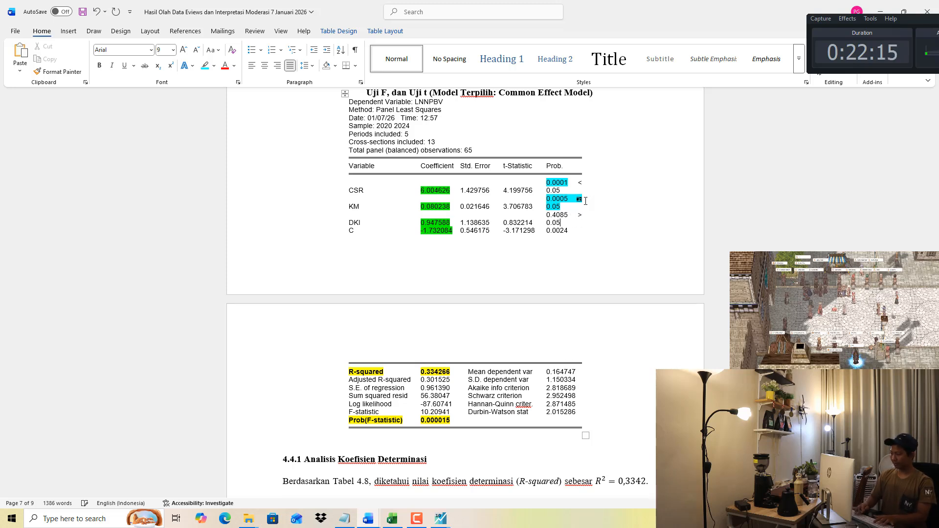
{"action": "key", "text": "shift+Left"}
{"action": "key", "text": "shift+Left"}
{"action": "key", "text": "shift+Left"}
{"action": "key", "text": "shift+Left"}
{"action": "key", "text": "shift+Left"}
{"action": "key", "text": "shift+Left"}
{"action": "key", "text": "shift+Left"}
{"action": "key", "text": "shift+Left"}
{"action": "key", "text": "shift+Left"}
{"action": "key", "text": "shift+Left"}
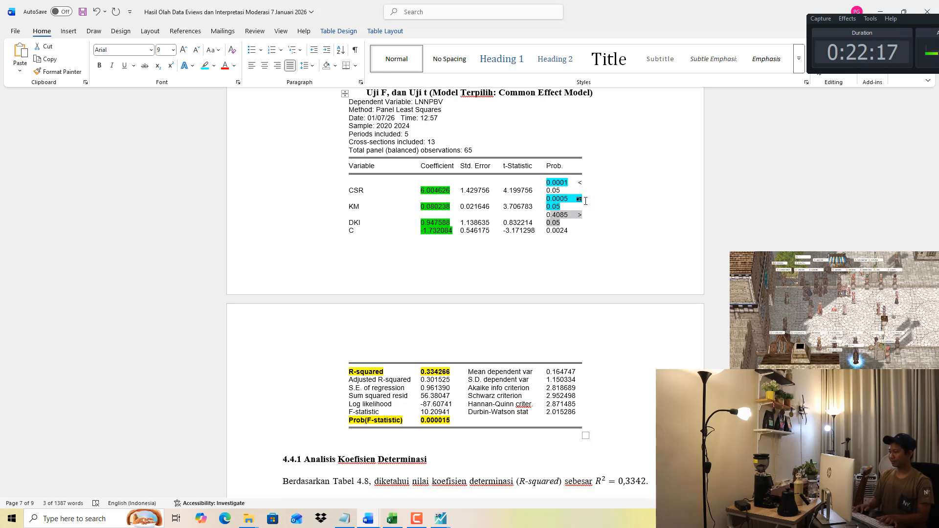
{"action": "key", "text": "shift+Left"}
{"action": "key", "text": "shift+Left"}
{"action": "left_click", "coordinate": [214, 65]}
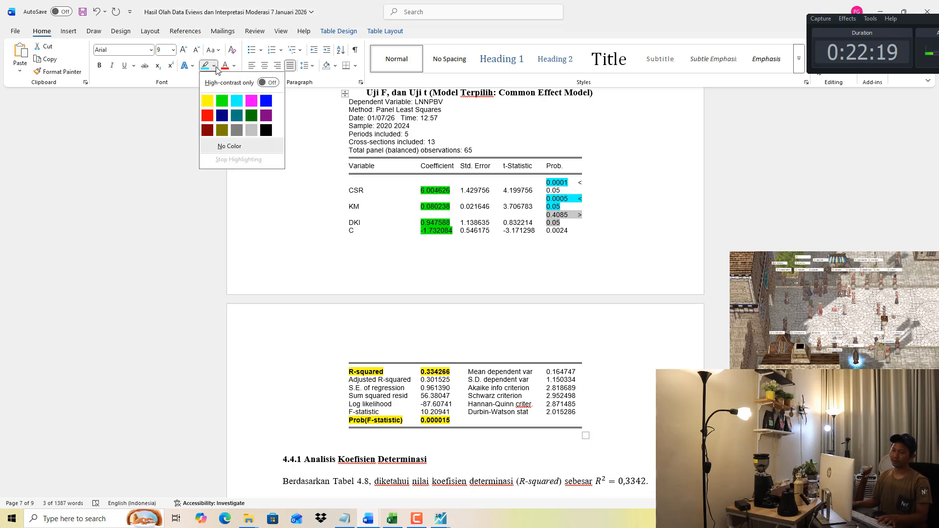
{"action": "left_click", "coordinate": [251, 101]}
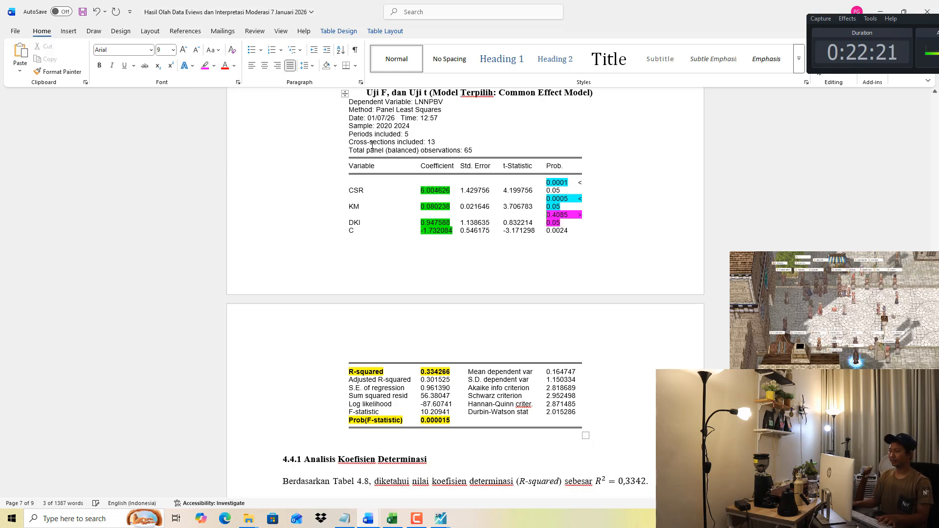
Set the font size of the whole Table 4.8 to 6.
{"action": "left_click", "coordinate": [457, 208]}
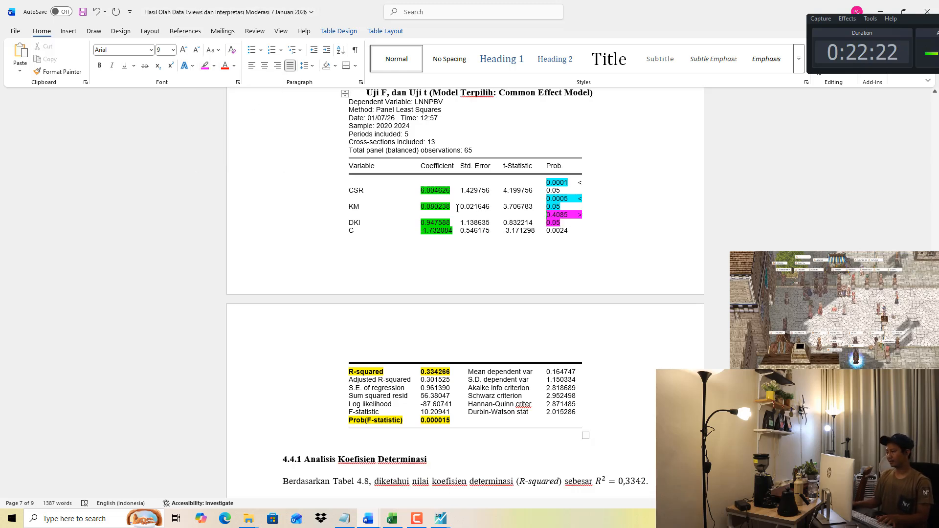
{"action": "left_click", "coordinate": [345, 94]}
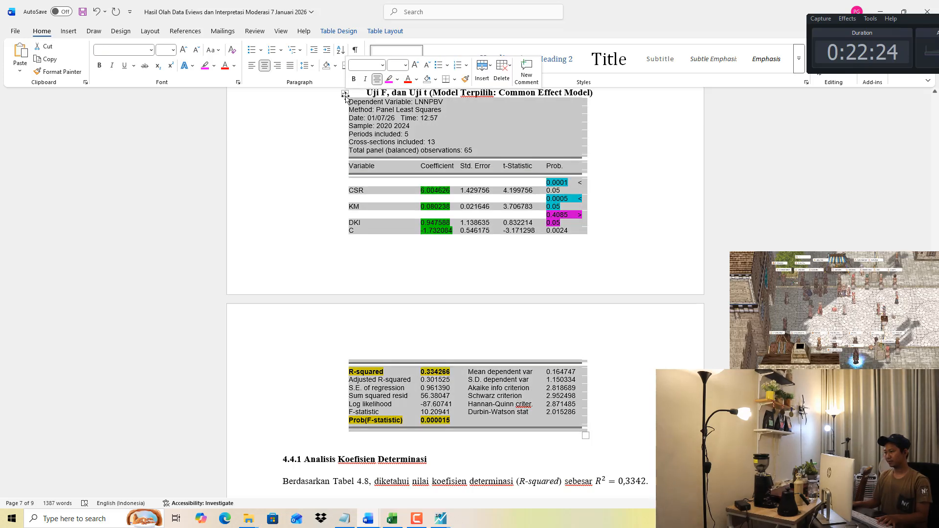
{"action": "left_click", "coordinate": [167, 50]}
{"action": "type", "text": "6"}
{"action": "key", "text": "Return"}
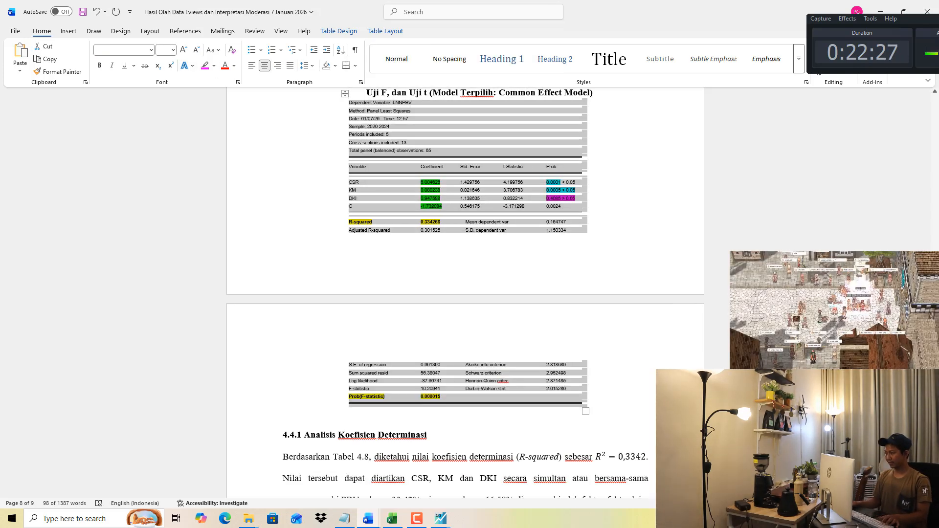
Review the Prob. comparisons for CSR, KM and DKI in Table 4.8 and their t-test interpretations in section 4.4.3.
{"action": "scroll", "coordinate": [638, 271], "scroll_direction": "up", "scroll_amount": 4}
{"action": "scroll", "coordinate": [638, 274], "scroll_direction": "down", "scroll_amount": 1}
{"action": "scroll", "coordinate": [559, 268], "scroll_direction": "up", "scroll_amount": 3}
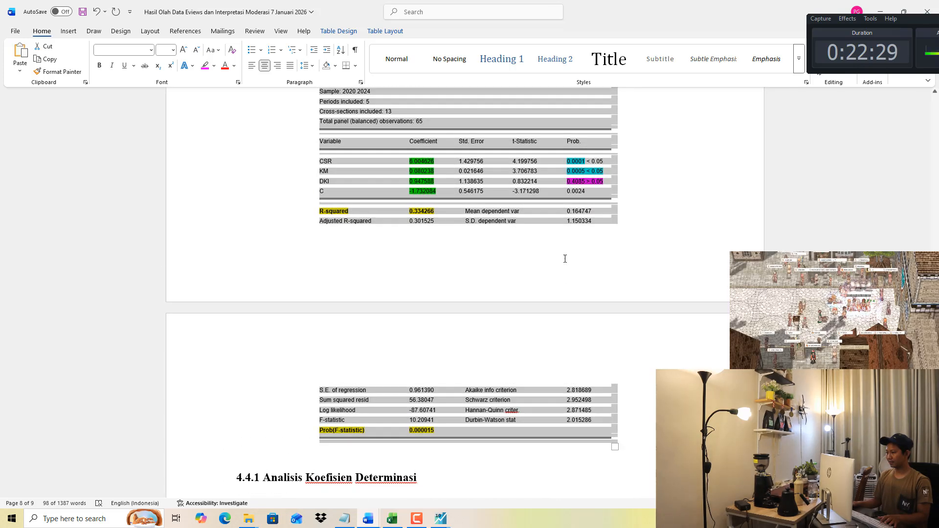
{"action": "left_click", "coordinate": [363, 207]}
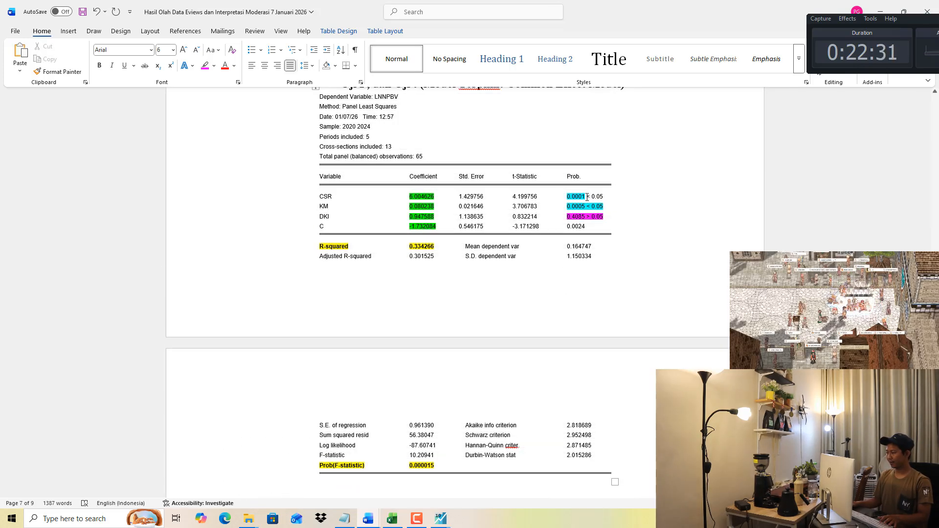
{"action": "left_click_drag", "start_coordinate": [586, 197], "coordinate": [586, 207]}
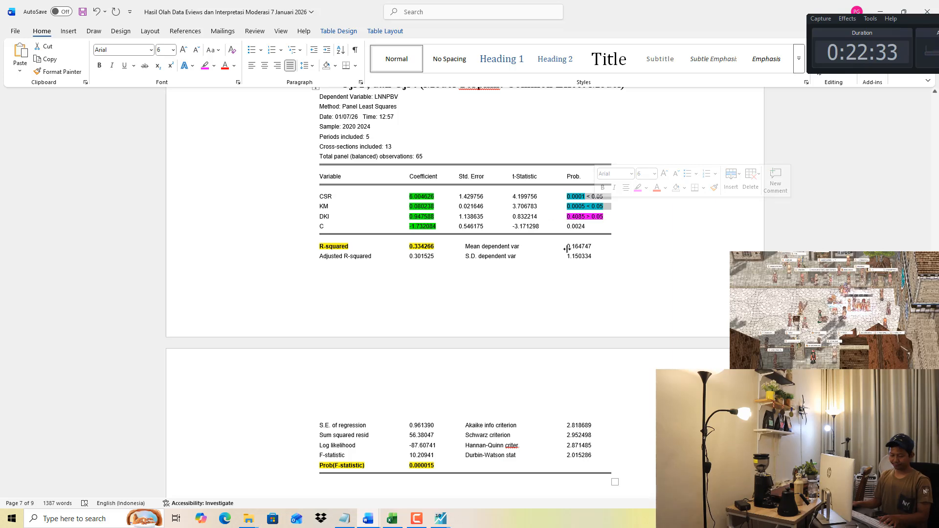
{"action": "left_click", "coordinate": [582, 218]}
{"action": "scroll", "coordinate": [527, 254], "scroll_direction": "down", "scroll_amount": 20}
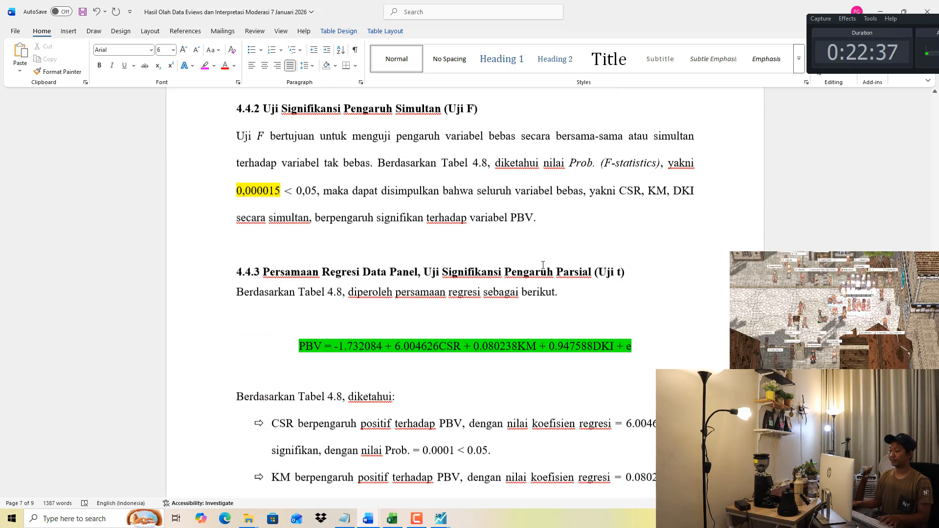
{"action": "scroll", "coordinate": [549, 282], "scroll_direction": "down", "scroll_amount": 1}
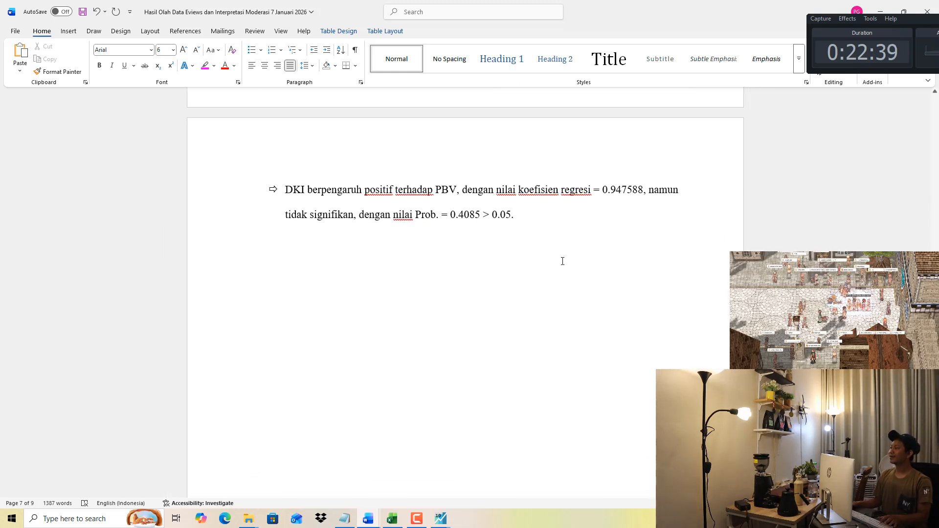